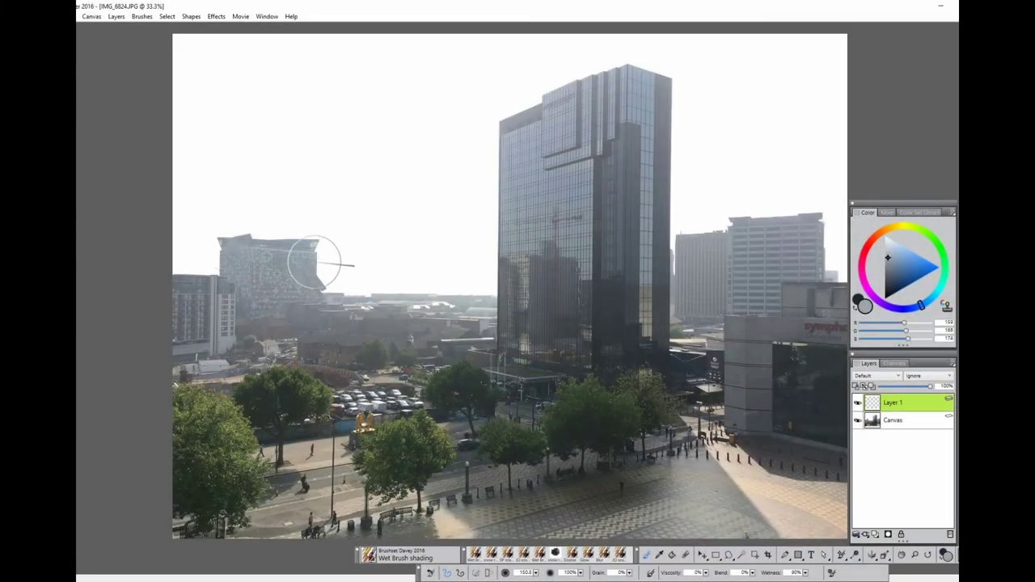
# Paint sampled greys over the left-hand buildings to form distant grey peaks
pyautogui.moveTo(313, 263)
pyautogui.mouseDown()
pyautogui.moveTo(324, 277)
pyautogui.moveTo(281, 296)
pyautogui.mouseUp()
pyautogui.keyDown('alt'); pyautogui.click(275, 272); pyautogui.keyUp('alt')
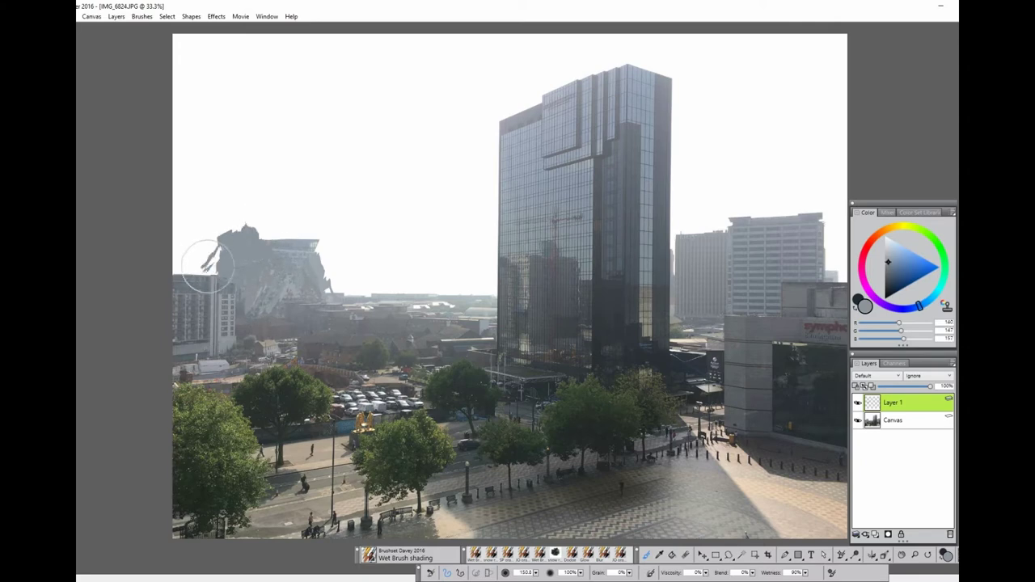
pyautogui.moveTo(296, 238)
pyautogui.mouseDown()
pyautogui.moveTo(351, 292)
pyautogui.moveTo(420, 293)
pyautogui.moveTo(437, 266)
pyautogui.moveTo(442, 277)
pyautogui.mouseUp()
pyautogui.keyDown('alt'); pyautogui.click(383, 300); pyautogui.keyUp('alt')
pyautogui.keyDown('alt'); pyautogui.click(435, 277); pyautogui.keyUp('alt')
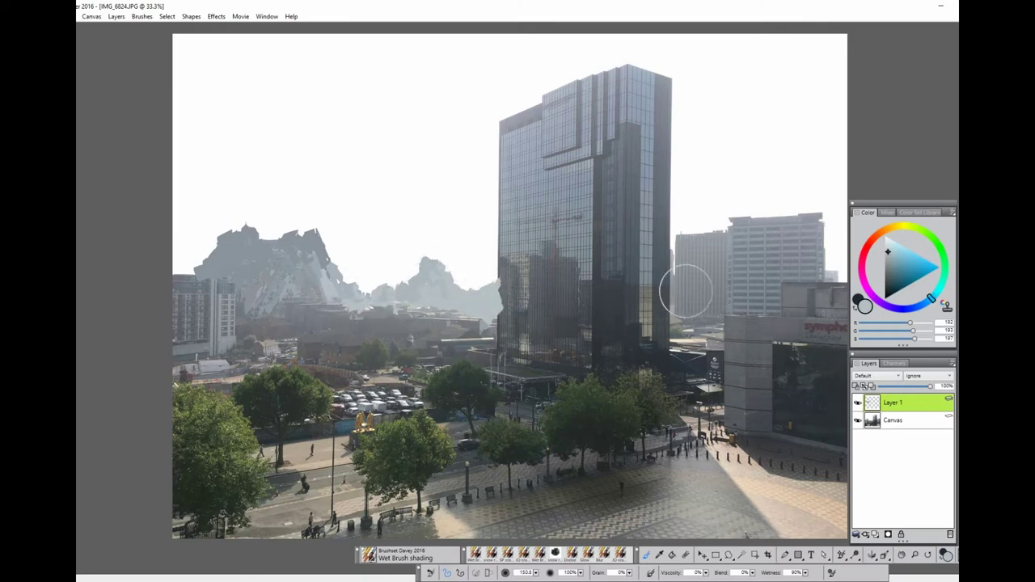
# Shade the building right of the tower with darker and lighter greys
pyautogui.keyDown('alt'); pyautogui.click(686, 290); pyautogui.keyUp('alt')
pyautogui.moveTo(668, 250)
pyautogui.mouseDown()
pyautogui.moveTo(677, 262)
pyautogui.moveTo(689, 233)
pyautogui.moveTo(687, 275)
pyautogui.mouseUp()
pyautogui.keyDown('alt'); pyautogui.click(684, 239); pyautogui.keyUp('alt')
pyautogui.keyDown('alt'); pyautogui.click(683, 288); pyautogui.keyUp('alt')
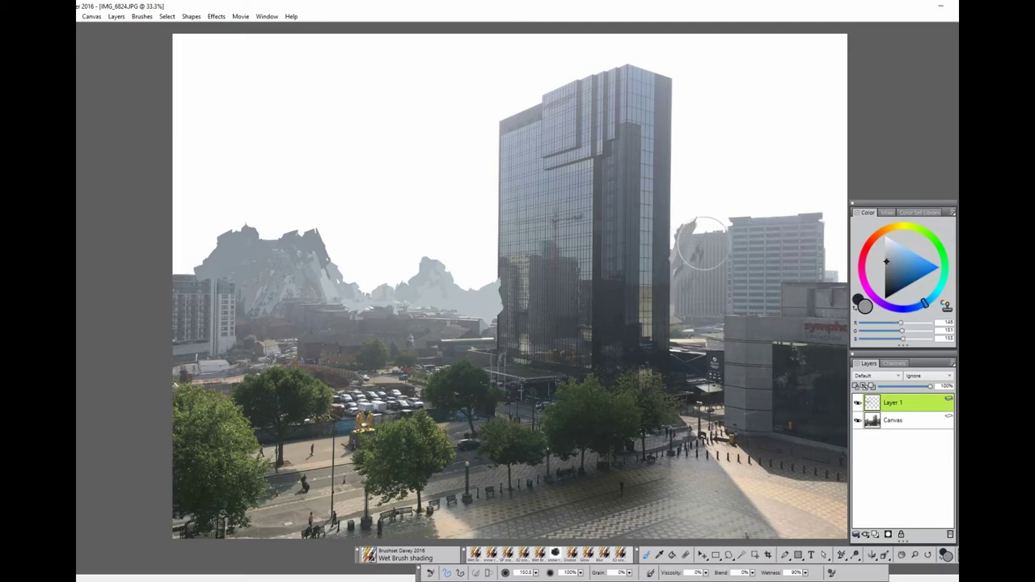
# Paint grey peaks over the right-hand building tops, darkening the right edge
pyautogui.keyDown('alt'); pyautogui.click(706, 234); pyautogui.keyUp('alt')
pyautogui.moveTo(702, 220); pyautogui.dragTo(706, 228)
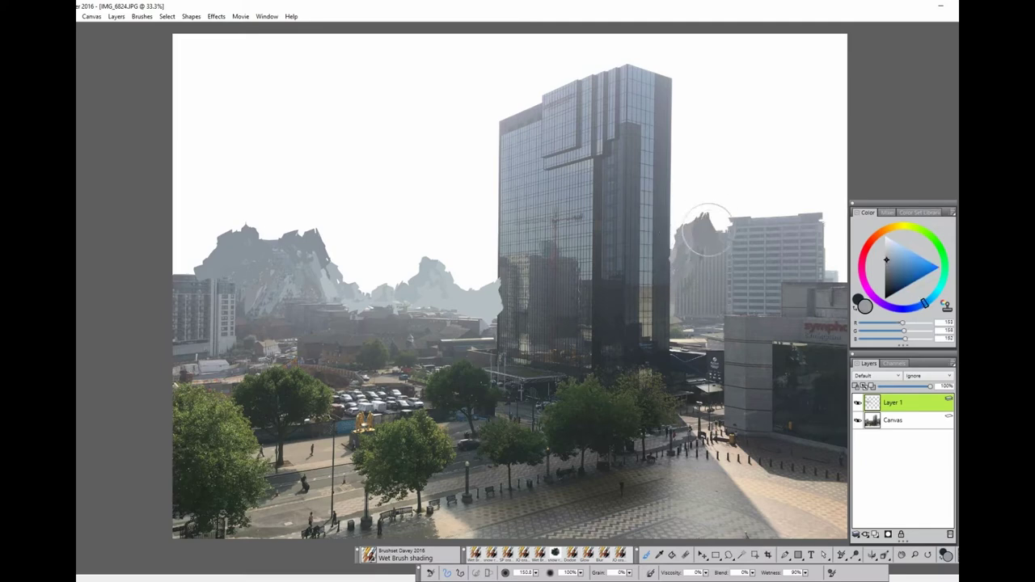
pyautogui.keyDown('alt'); pyautogui.click(683, 300); pyautogui.keyUp('alt')
pyautogui.moveTo(684, 271); pyautogui.dragTo(689, 309)
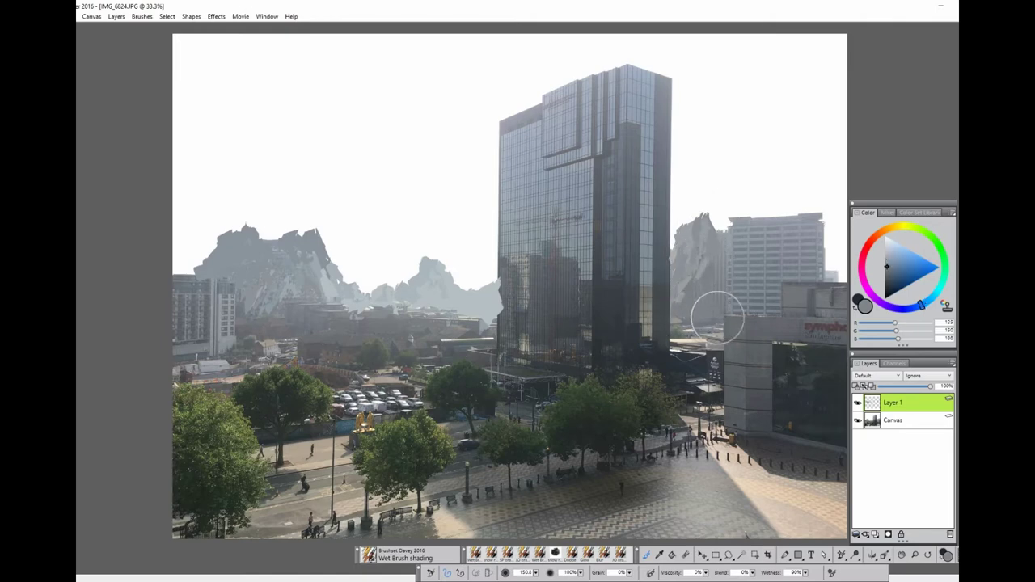
pyautogui.keyDown('alt'); pyautogui.click(718, 230); pyautogui.keyUp('alt')
pyautogui.moveTo(720, 249)
pyautogui.mouseDown()
pyautogui.moveTo(721, 233)
pyautogui.moveTo(809, 213)
pyautogui.moveTo(827, 272)
pyautogui.mouseUp()
pyautogui.keyDown('alt'); pyautogui.click(786, 208); pyautogui.keyUp('alt')
pyautogui.keyDown('alt'); pyautogui.click(824, 251); pyautogui.keyUp('alt')
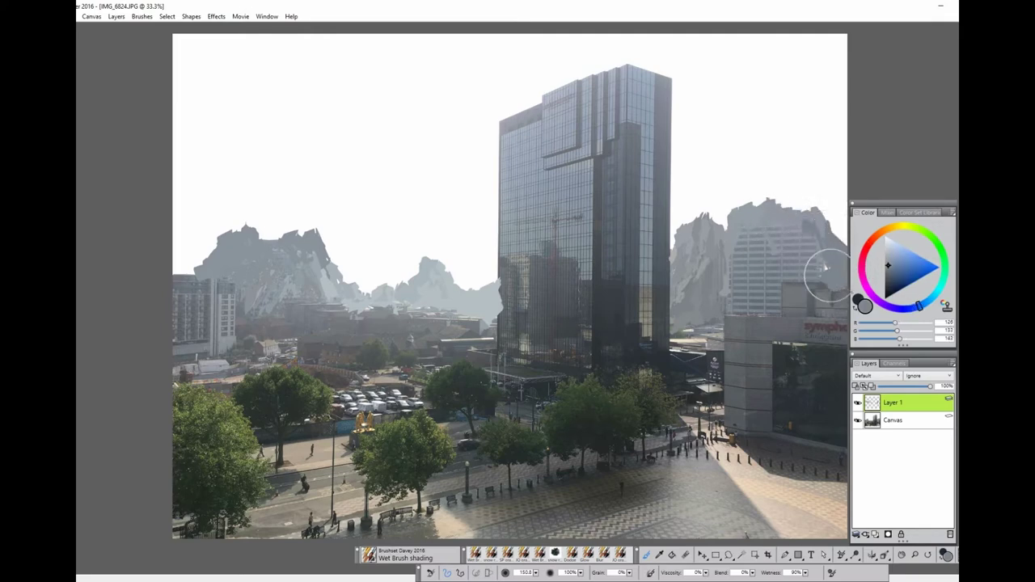
# Add a dark inverted-V ridge and light grey highlights on the right mountain
pyautogui.moveTo(788, 217)
pyautogui.mouseDown()
pyautogui.moveTo(776, 277)
pyautogui.moveTo(780, 217)
pyautogui.mouseUp()
pyautogui.keyDown('alt'); pyautogui.click(735, 286); pyautogui.keyUp('alt')
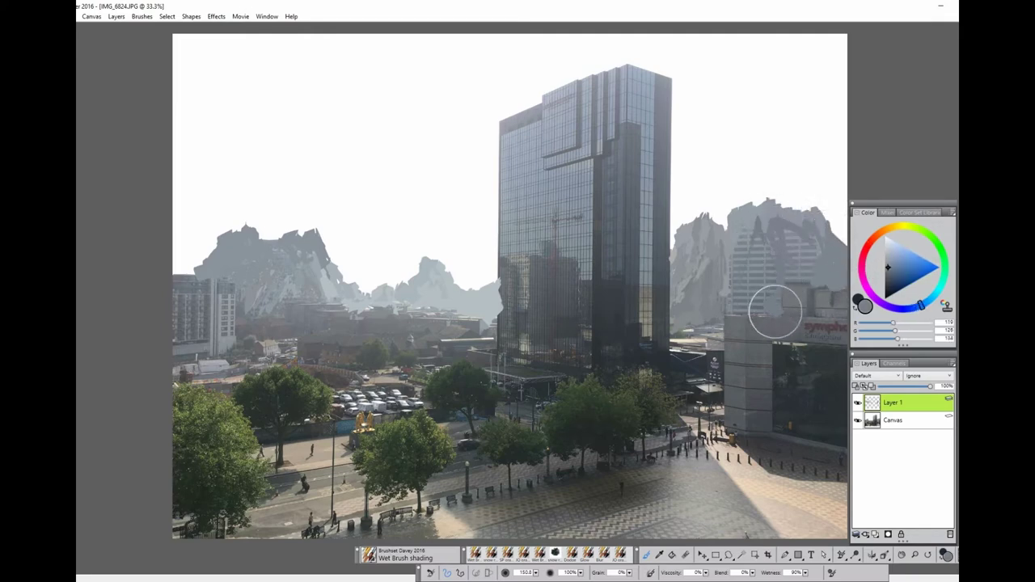
pyautogui.keyDown('alt'); pyautogui.click(792, 263); pyautogui.keyUp('alt')
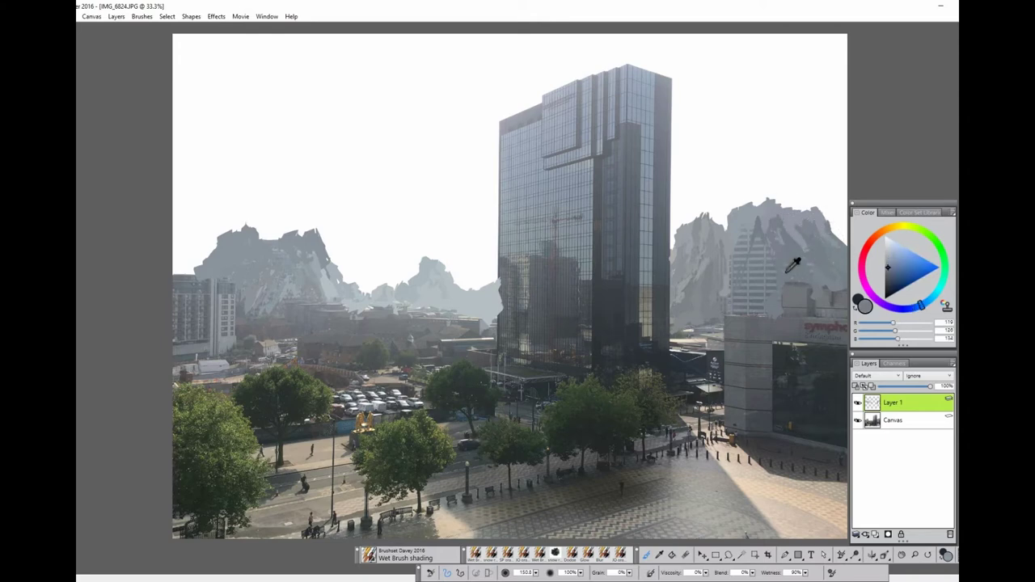
pyautogui.moveTo(792, 263); pyautogui.dragTo(822, 253)
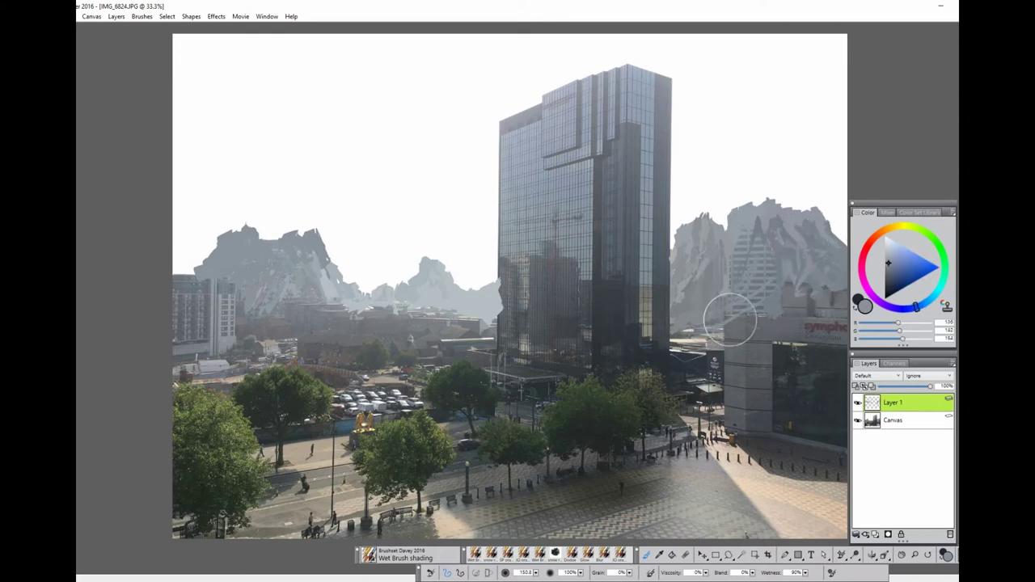
pyautogui.moveTo(731, 320); pyautogui.dragTo(703, 328)
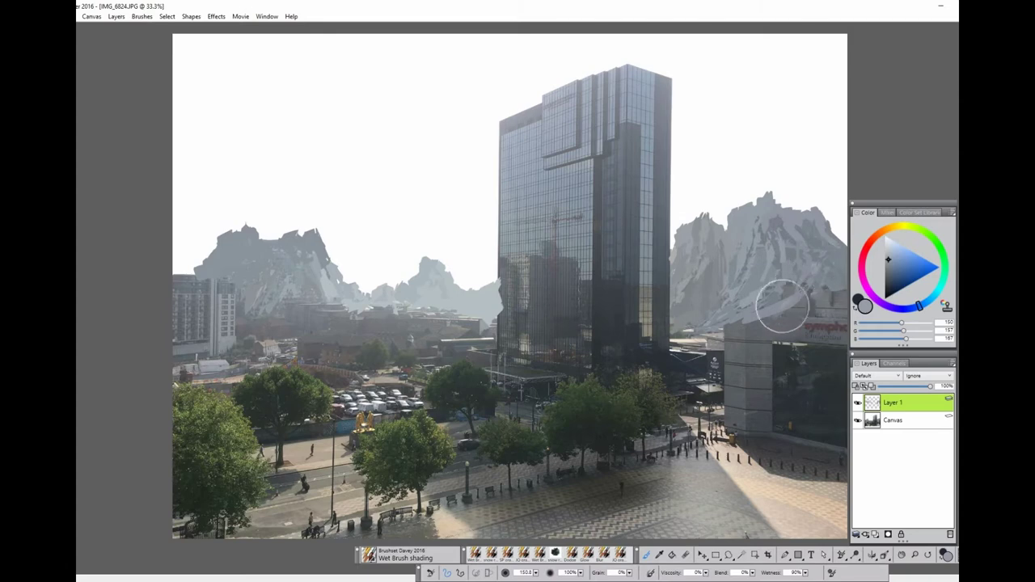
# Sample mountain greys and lay light strokes over the lower building top
pyautogui.keyDown('alt'); pyautogui.click(684, 329); pyautogui.keyUp('alt')
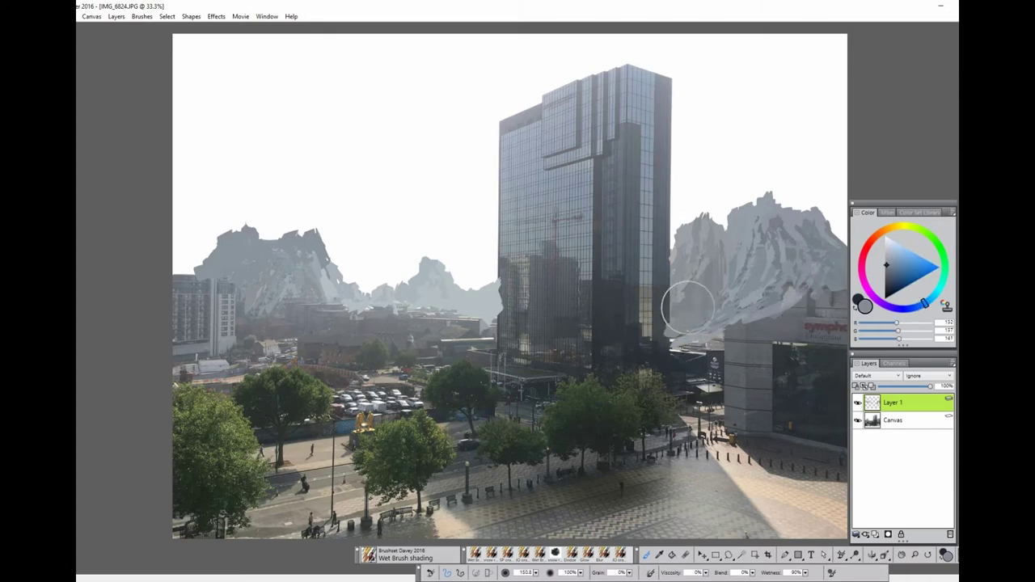
pyautogui.keyDown('alt'); pyautogui.click(691, 321); pyautogui.keyUp('alt')
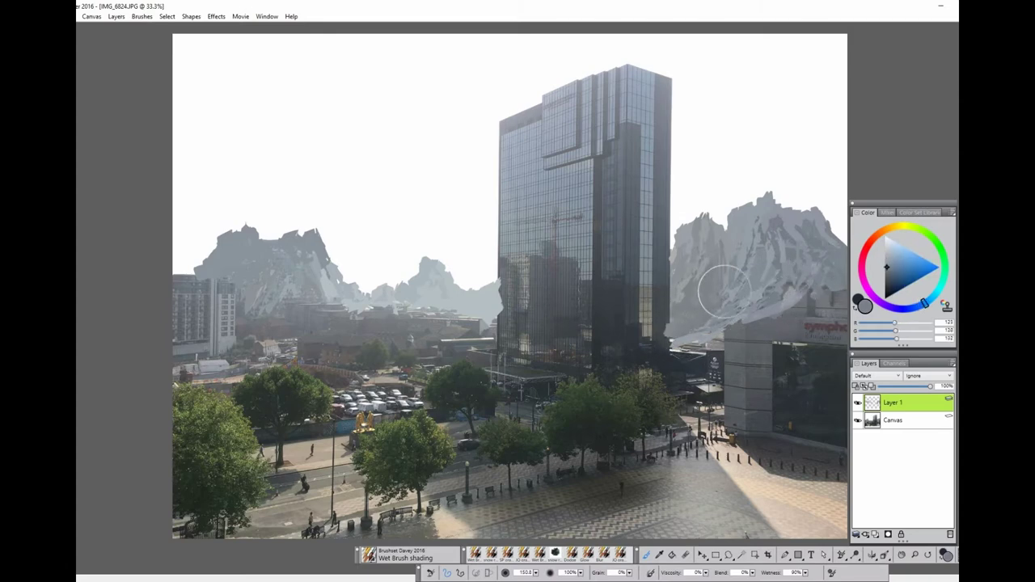
pyautogui.keyDown('alt'); pyautogui.click(692, 315); pyautogui.keyUp('alt')
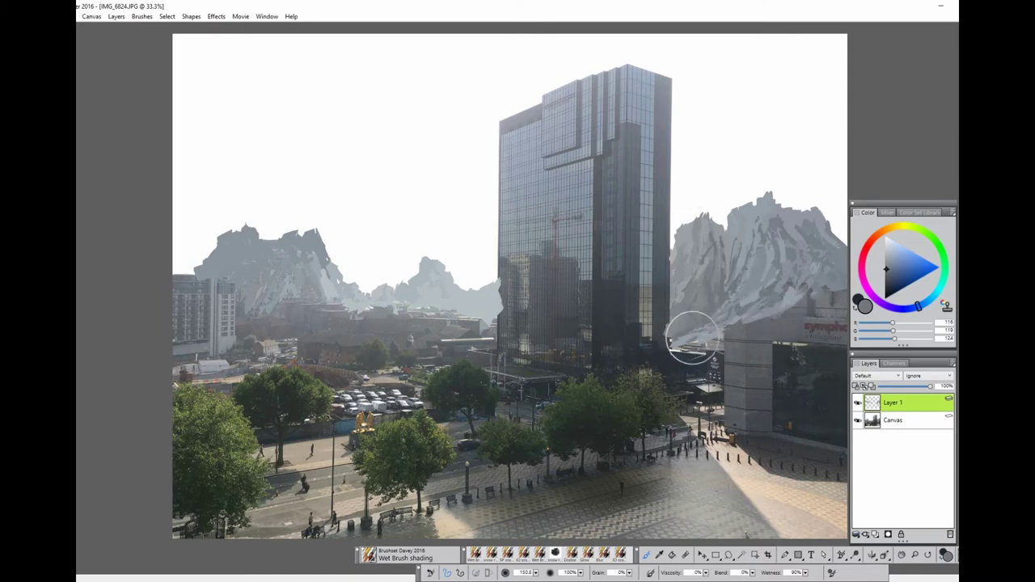
pyautogui.keyDown('alt'); pyautogui.click(725, 340); pyautogui.keyUp('alt')
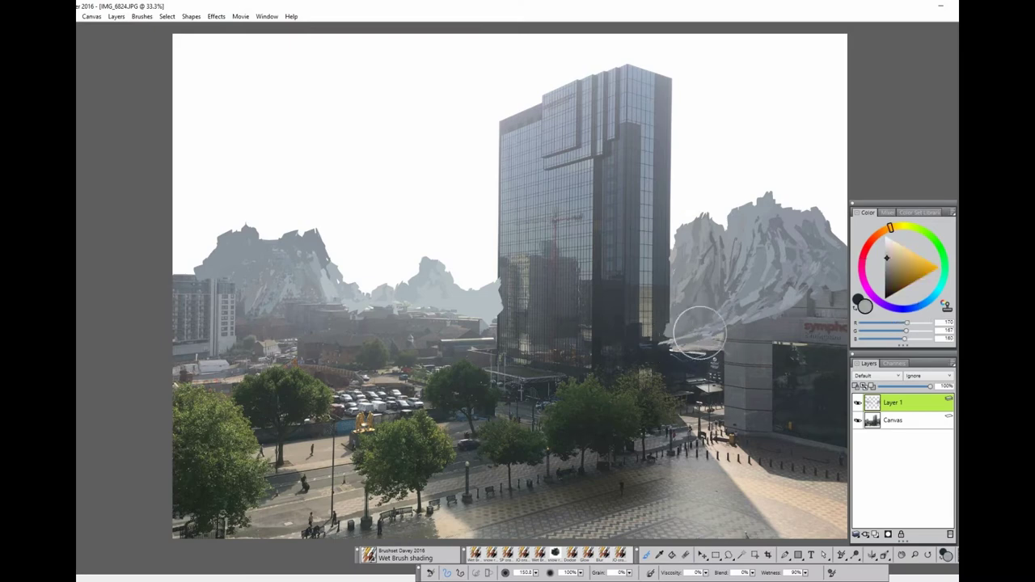
pyautogui.moveTo(700, 331)
pyautogui.mouseDown()
pyautogui.moveTo(717, 358)
pyautogui.moveTo(749, 321)
pyautogui.mouseUp()
# Paint light strokes beside the building corner, then cover the corner in darker grey
pyautogui.keyDown('alt'); pyautogui.click(712, 364); pyautogui.keyUp('alt')
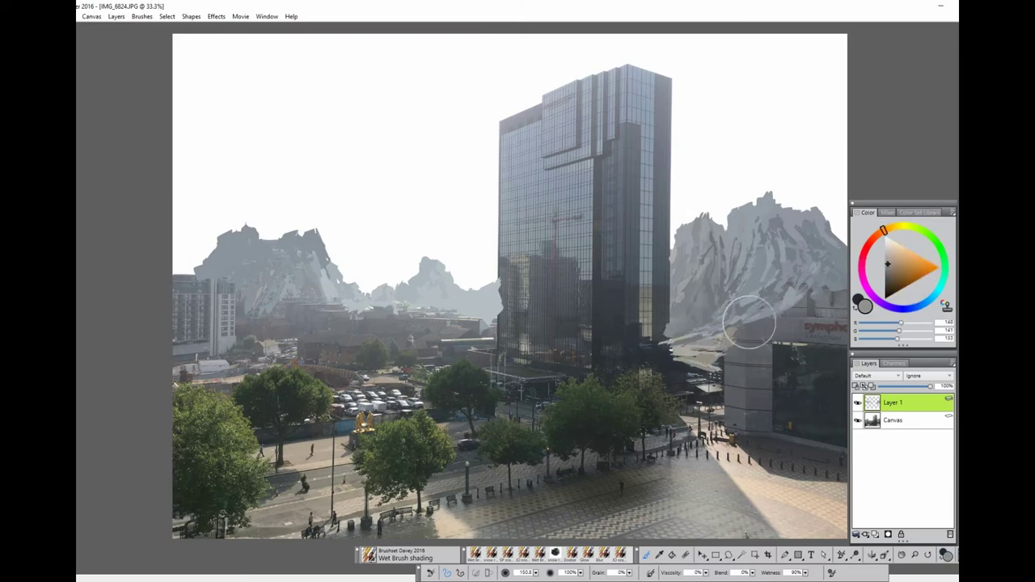
pyautogui.keyDown('alt'); pyautogui.click(710, 351); pyautogui.keyUp('alt')
pyautogui.moveTo(709, 351)
pyautogui.mouseDown()
pyautogui.moveTo(687, 353)
pyautogui.moveTo(717, 370)
pyautogui.moveTo(727, 344)
pyautogui.moveTo(827, 285)
pyautogui.mouseUp()
pyautogui.keyDown('alt'); pyautogui.click(728, 364); pyautogui.keyUp('alt')
pyautogui.keyDown('alt'); pyautogui.click(768, 437); pyautogui.keyUp('alt')
pyautogui.keyDown('alt'); pyautogui.click(744, 425); pyautogui.keyUp('alt')
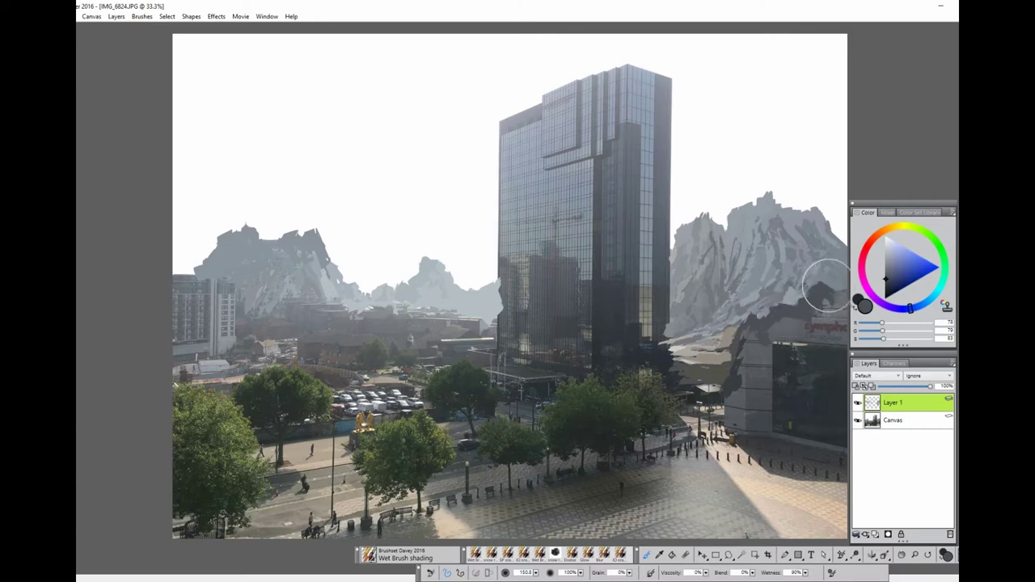
# Paint light grey, then a dark stroke, up the lower building corner
pyautogui.keyDown('alt'); pyautogui.click(774, 312); pyautogui.keyUp('alt')
pyautogui.moveTo(774, 312)
pyautogui.mouseDown()
pyautogui.moveTo(716, 416)
pyautogui.moveTo(804, 392)
pyautogui.mouseUp()
pyautogui.keyDown('alt'); pyautogui.click(750, 378); pyautogui.keyUp('alt')
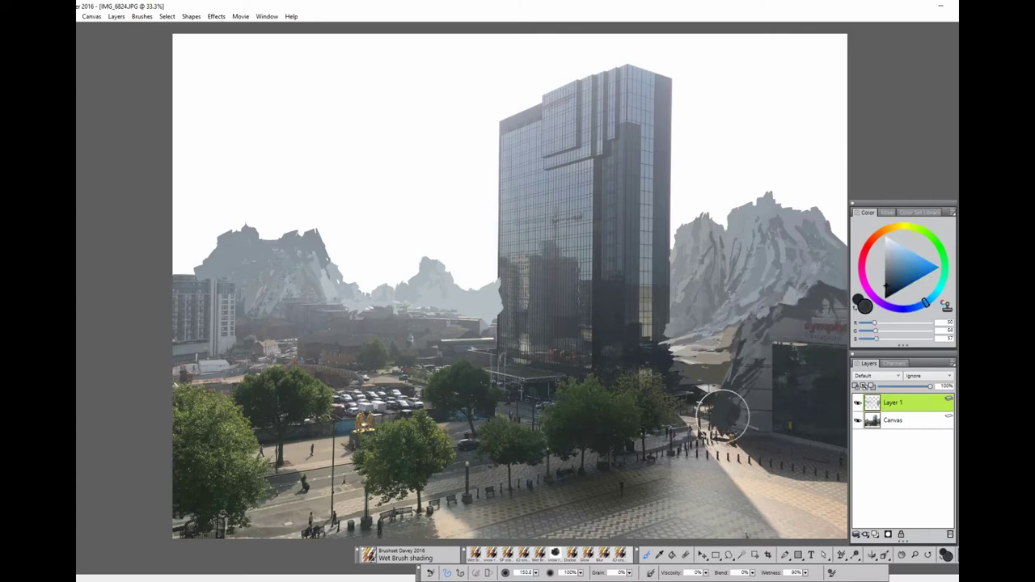
pyautogui.moveTo(722, 414); pyautogui.dragTo(779, 354)
# Cover the lower-right building with very dark grey rock strokes
pyautogui.keyDown('alt'); pyautogui.click(852, 425); pyautogui.keyUp('alt')
pyautogui.moveTo(852, 425)
pyautogui.mouseDown()
pyautogui.moveTo(832, 358)
pyautogui.moveTo(785, 412)
pyautogui.mouseUp()
pyautogui.keyDown('alt'); pyautogui.click(834, 445); pyautogui.keyUp('alt')
pyautogui.moveTo(834, 445)
pyautogui.mouseDown()
pyautogui.moveTo(757, 396)
pyautogui.moveTo(752, 436)
pyautogui.mouseUp()
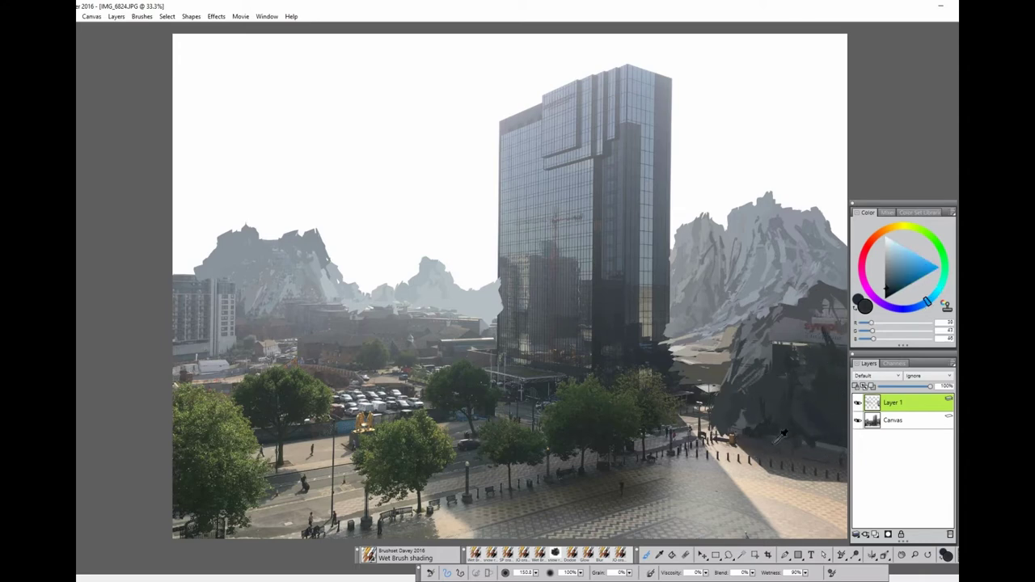
pyautogui.keyDown('alt'); pyautogui.click(740, 421); pyautogui.keyUp('alt')
pyautogui.moveTo(788, 393)
pyautogui.mouseDown()
pyautogui.moveTo(775, 339)
pyautogui.moveTo(820, 385)
pyautogui.mouseUp()
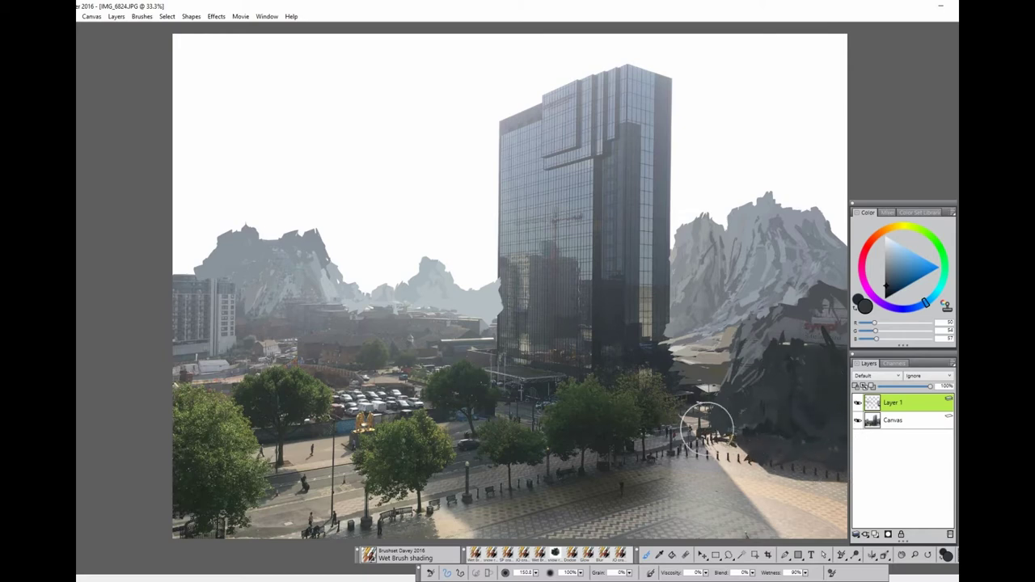
# Paint dark rocky shadows extending across the plaza
pyautogui.moveTo(705, 416); pyautogui.dragTo(704, 477)
pyautogui.moveTo(773, 477)
pyautogui.mouseDown()
pyautogui.moveTo(844, 478)
pyautogui.moveTo(793, 456)
pyautogui.moveTo(709, 475)
pyautogui.mouseUp()
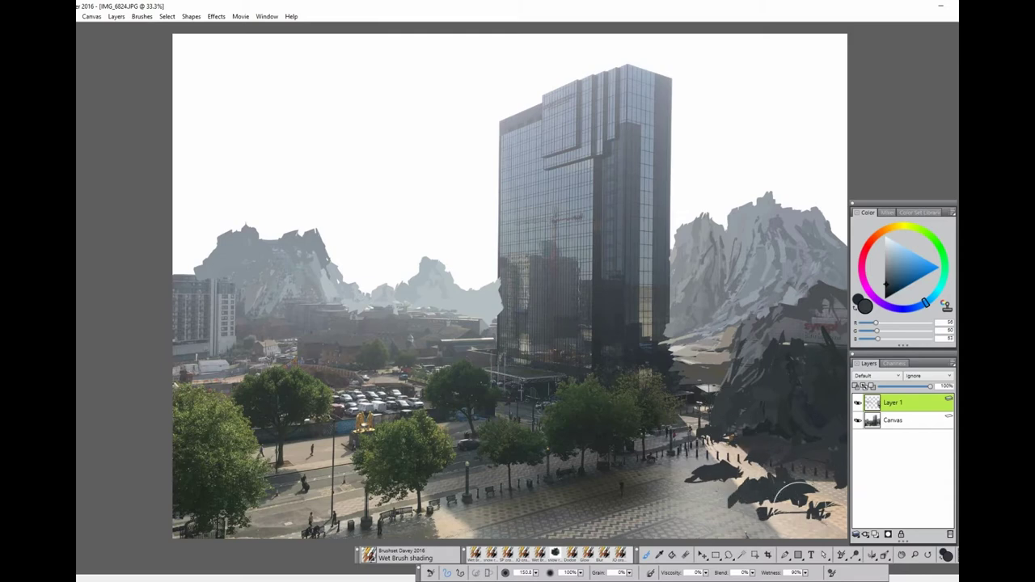
pyautogui.moveTo(797, 493); pyautogui.dragTo(818, 524)
# Resample rock greys and cover the light plaza patch with dark grey
pyautogui.keyDown('alt'); pyautogui.click(812, 330); pyautogui.keyUp('alt')
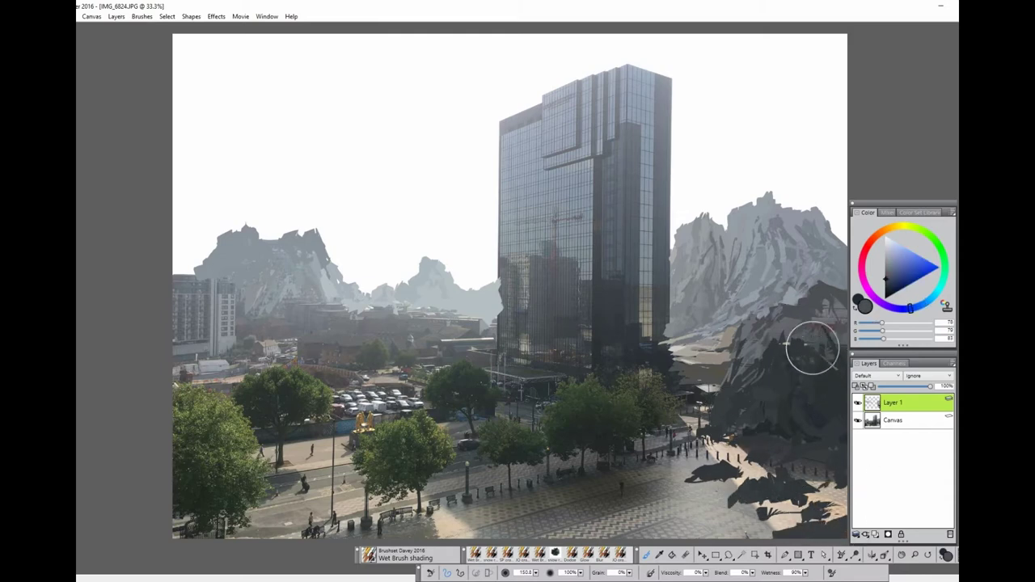
pyautogui.keyDown('alt'); pyautogui.click(833, 317); pyautogui.keyUp('alt')
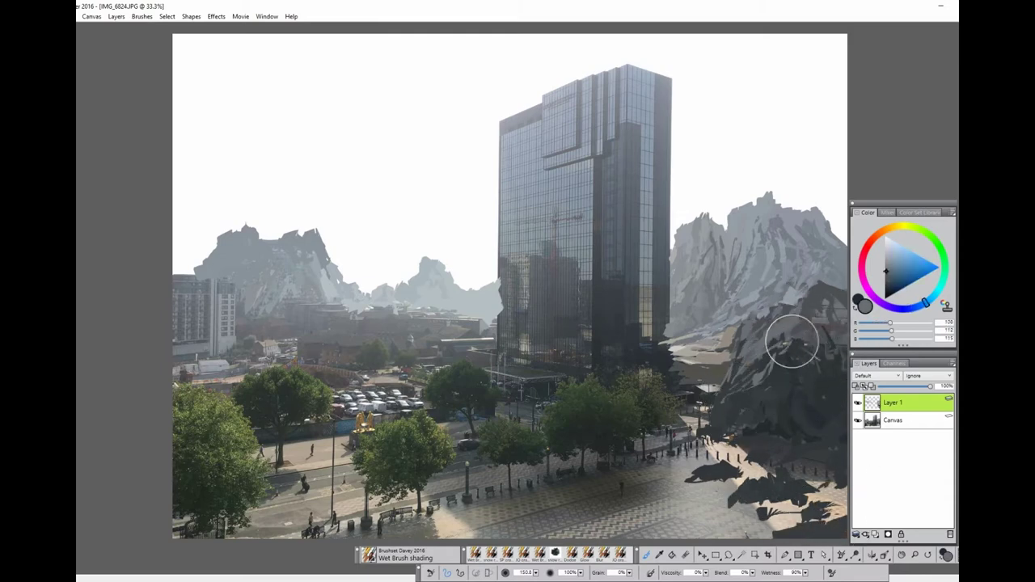
pyautogui.keyDown('alt'); pyautogui.click(761, 339); pyautogui.keyUp('alt')
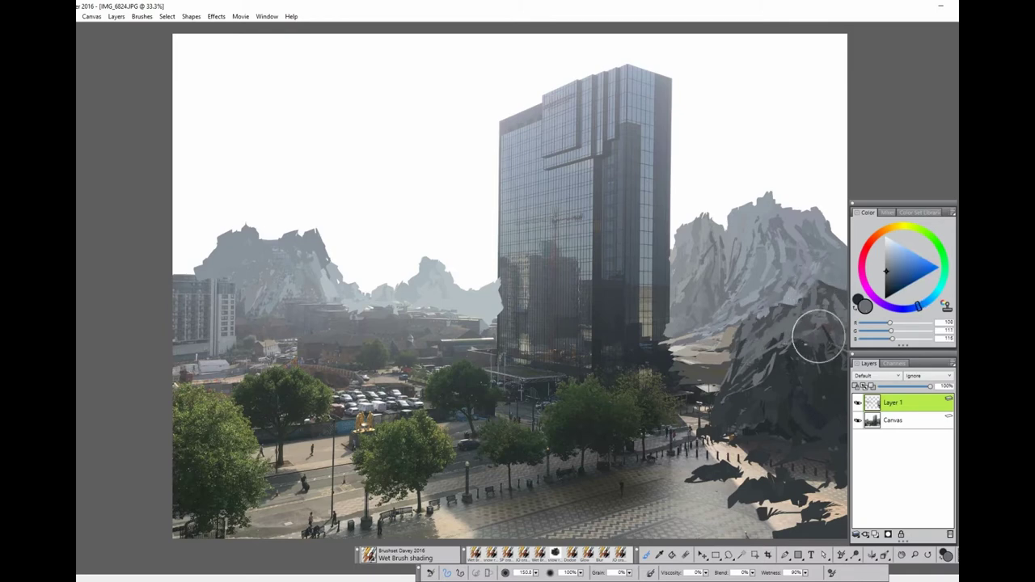
pyautogui.keyDown('alt'); pyautogui.click(717, 416); pyautogui.keyUp('alt')
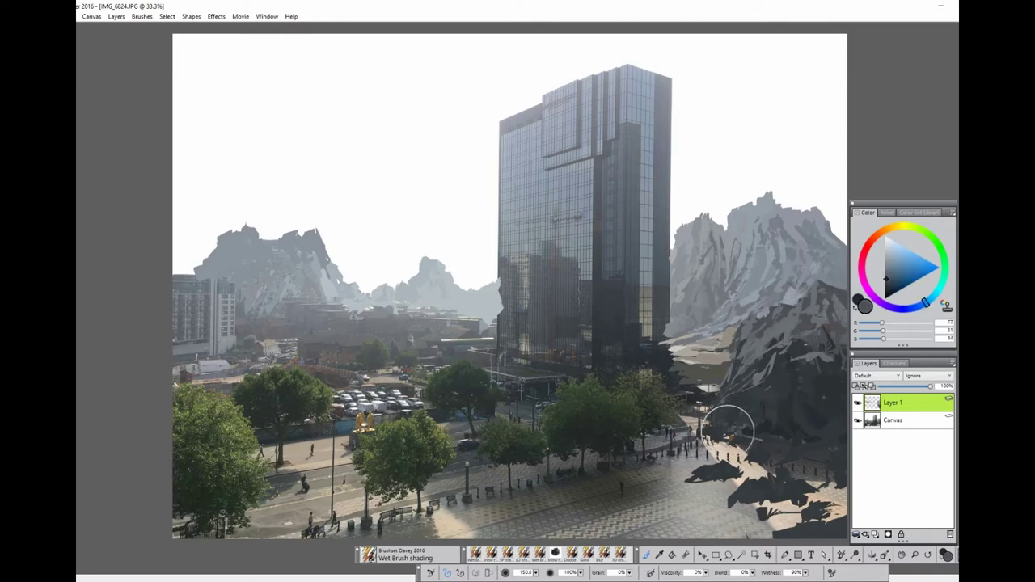
pyautogui.moveTo(727, 430); pyautogui.dragTo(775, 436)
pyautogui.moveTo(726, 460); pyautogui.dragTo(778, 480)
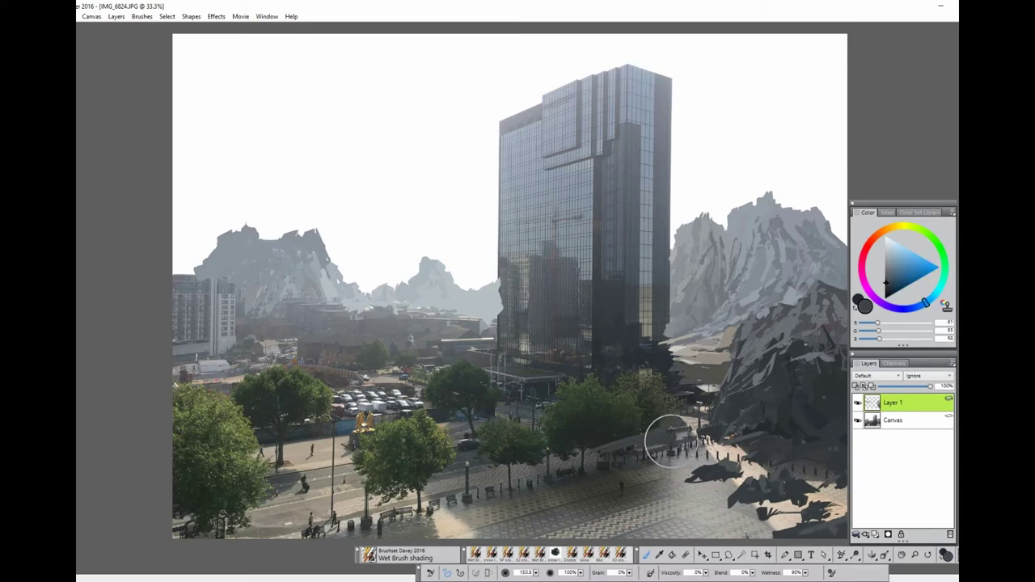
pyautogui.keyDown('alt'); pyautogui.click(706, 409); pyautogui.keyUp('alt')
pyautogui.keyDown('alt'); pyautogui.click(688, 370); pyautogui.keyUp('alt')
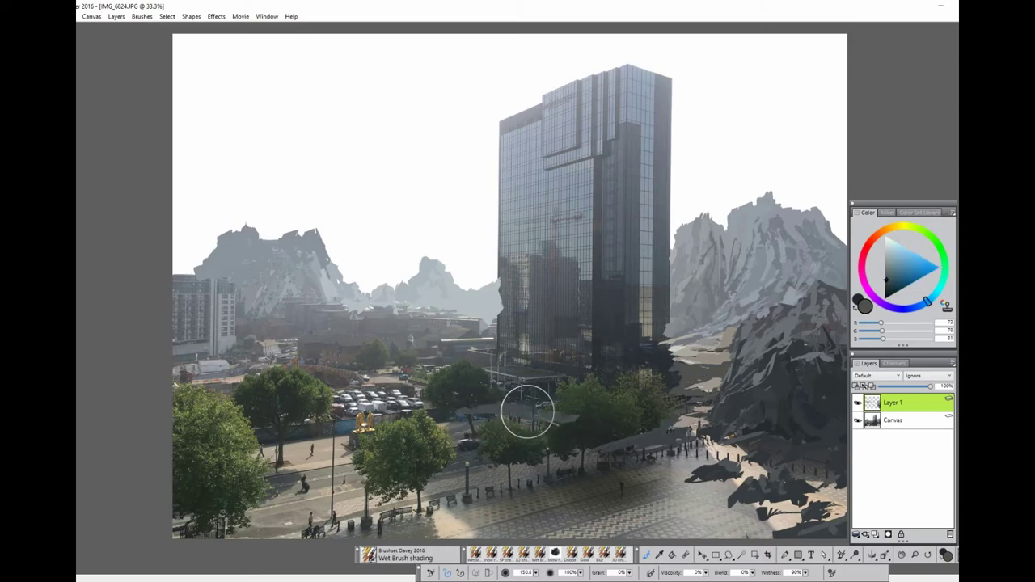
# Darken the glass tower's right edge with dark grey rock strokes
pyautogui.keyDown('alt'); pyautogui.click(661, 314); pyautogui.keyUp('alt')
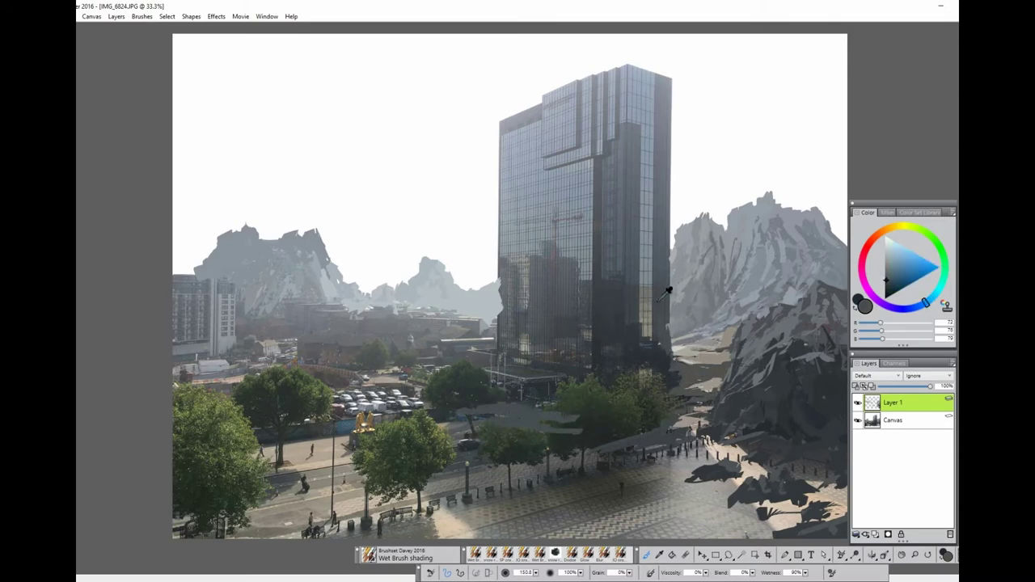
pyautogui.keyDown('alt'); pyautogui.click(662, 297); pyautogui.keyUp('alt')
pyautogui.moveTo(657, 308); pyautogui.dragTo(662, 283)
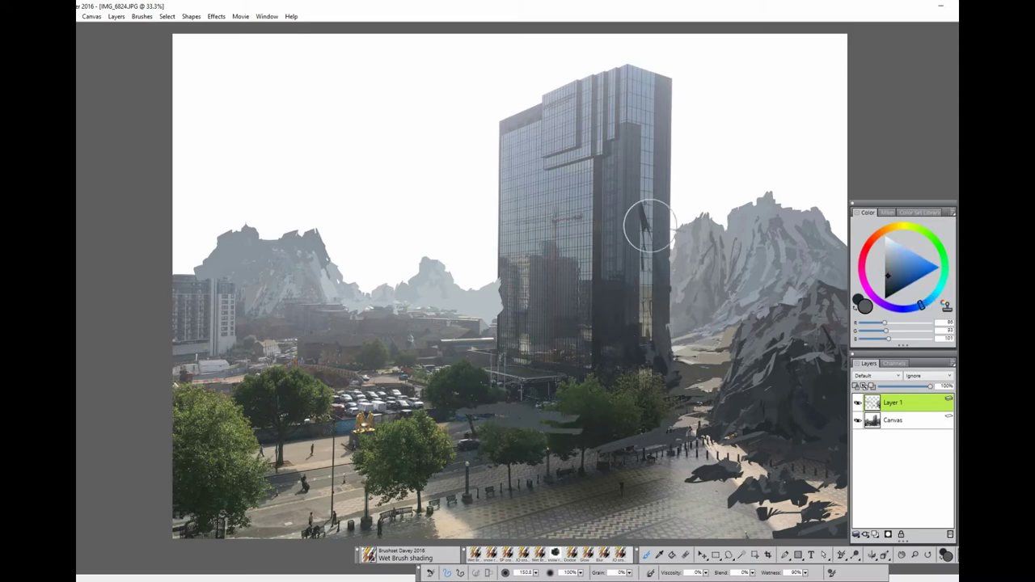
pyautogui.moveTo(648, 226)
pyautogui.mouseDown()
pyautogui.moveTo(639, 89)
pyautogui.moveTo(663, 146)
pyautogui.mouseUp()
# Paint light grey-blue rock over the tower's upper façade and top
pyautogui.keyDown('alt'); pyautogui.click(647, 105); pyautogui.keyUp('alt')
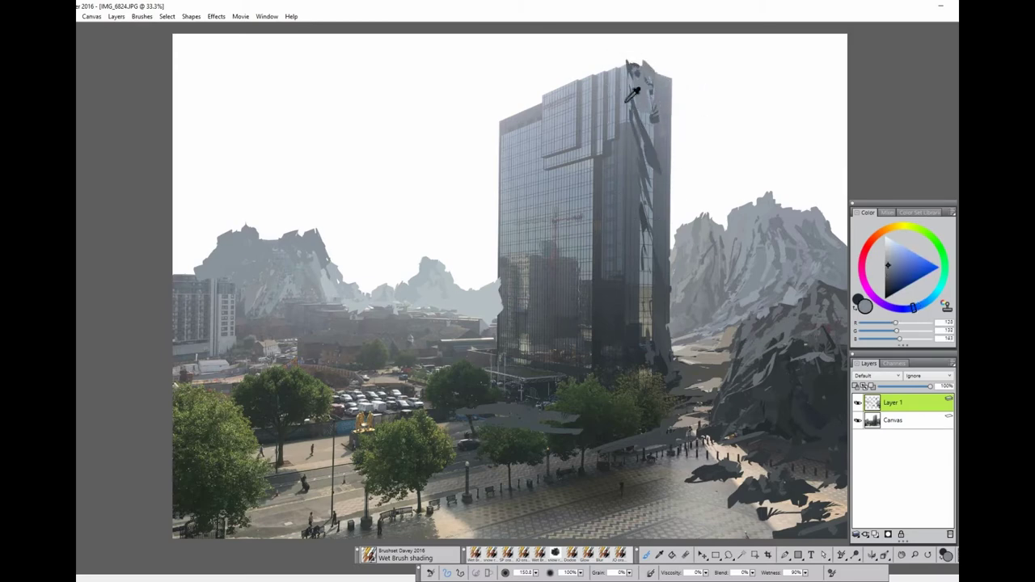
pyautogui.moveTo(628, 100); pyautogui.dragTo(590, 162)
pyautogui.keyDown('alt'); pyautogui.click(575, 81); pyautogui.keyUp('alt')
pyautogui.moveTo(558, 122)
pyautogui.mouseDown()
pyautogui.moveTo(570, 141)
pyautogui.moveTo(623, 65)
pyautogui.moveTo(550, 190)
pyautogui.moveTo(527, 277)
pyautogui.moveTo(566, 121)
pyautogui.moveTo(518, 170)
pyautogui.mouseUp()
pyautogui.moveTo(534, 105); pyautogui.dragTo(486, 149)
# Run grey strokes down the tower's upper-left and left edges
pyautogui.keyDown('alt'); pyautogui.click(513, 105); pyautogui.keyUp('alt')
pyautogui.moveTo(501, 105); pyautogui.dragTo(497, 259)
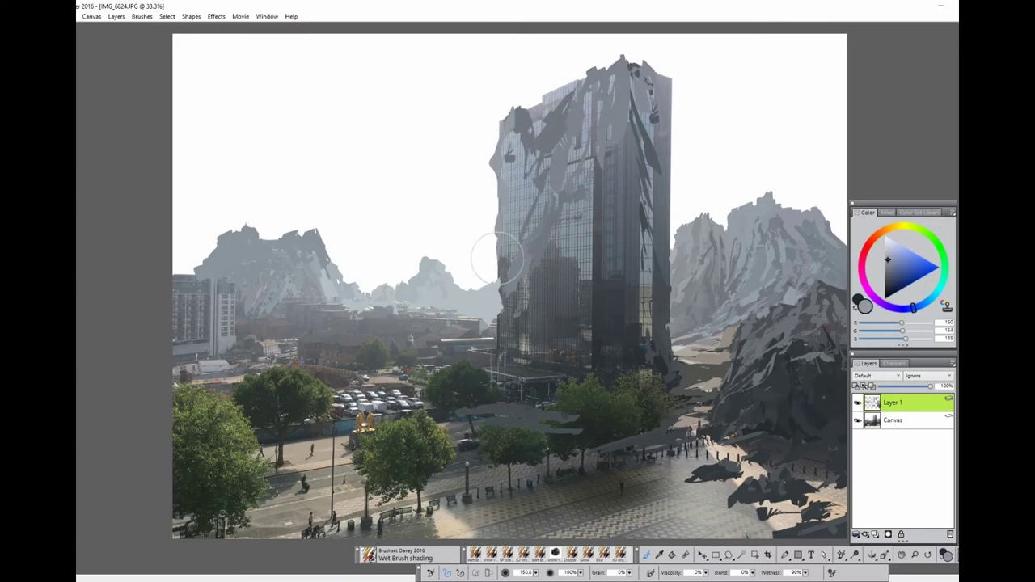
pyautogui.moveTo(483, 332); pyautogui.dragTo(503, 218)
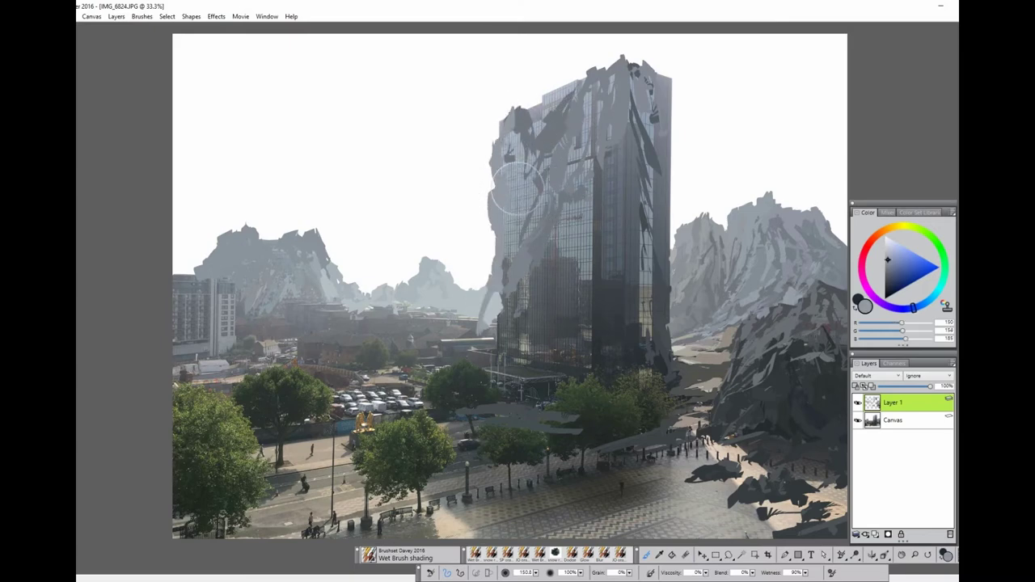
pyautogui.keyDown('alt'); pyautogui.click(508, 195); pyautogui.keyUp('alt')
# Paint dark grey over the tower's middle and lower façade and around its base
pyautogui.keyDown('alt'); pyautogui.click(534, 354); pyautogui.keyUp('alt')
pyautogui.moveTo(530, 356)
pyautogui.mouseDown()
pyautogui.moveTo(527, 293)
pyautogui.moveTo(585, 227)
pyautogui.mouseUp()
pyautogui.keyDown('alt'); pyautogui.click(577, 331); pyautogui.keyUp('alt')
pyautogui.moveTo(578, 331)
pyautogui.mouseDown()
pyautogui.moveTo(617, 338)
pyautogui.moveTo(550, 419)
pyautogui.moveTo(584, 384)
pyautogui.moveTo(570, 352)
pyautogui.mouseUp()
pyautogui.keyDown('alt'); pyautogui.click(617, 338); pyautogui.keyUp('alt')
pyautogui.keyDown('alt'); pyautogui.click(551, 368); pyautogui.keyUp('alt')
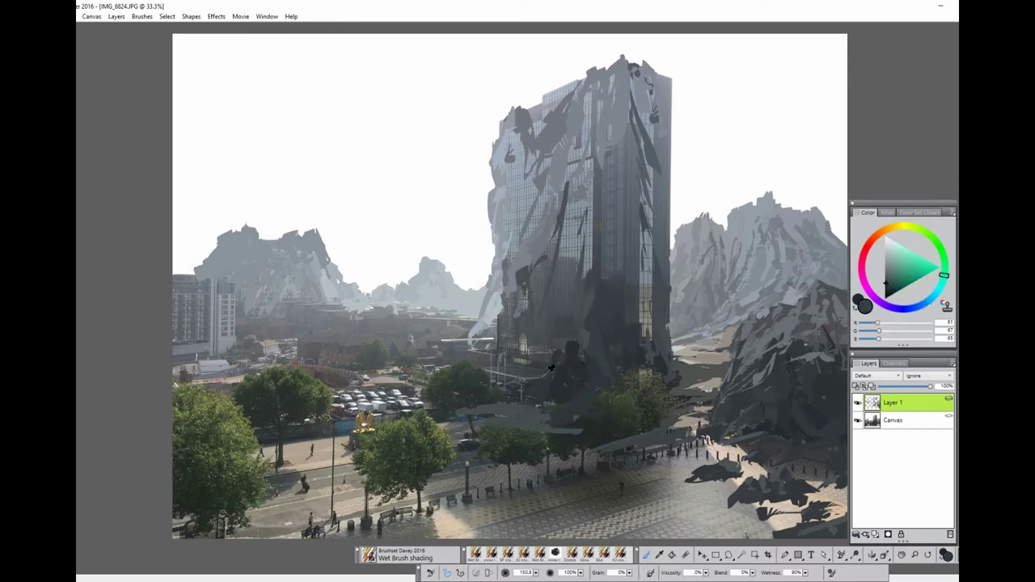
# Add a dark diagonal ridge across the lower-left façade and a dark right-side stroke
pyautogui.keyDown('alt'); pyautogui.click(553, 332); pyautogui.keyUp('alt')
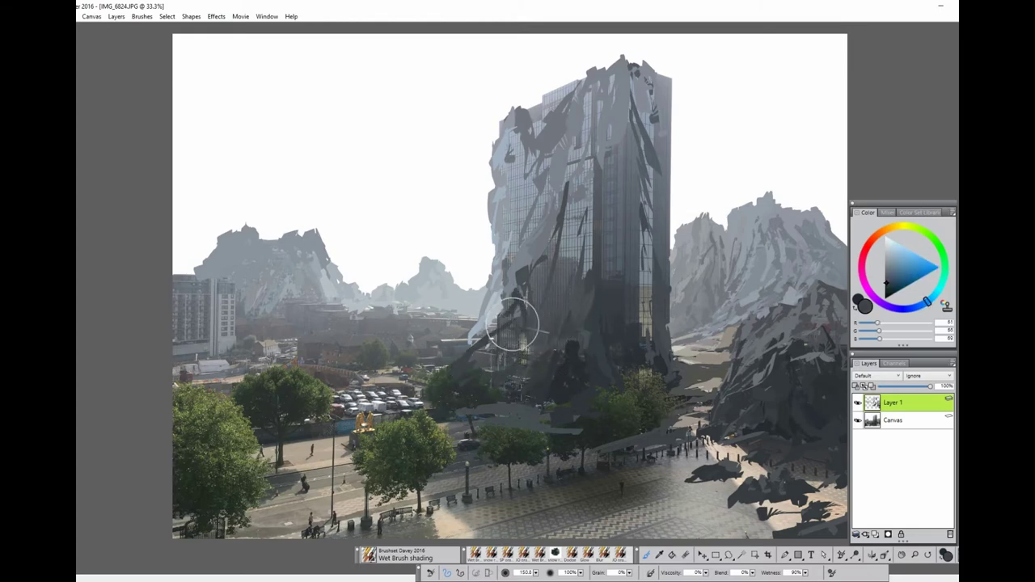
pyautogui.moveTo(462, 342)
pyautogui.mouseDown()
pyautogui.moveTo(560, 297)
pyautogui.moveTo(613, 196)
pyautogui.moveTo(585, 226)
pyautogui.moveTo(658, 300)
pyautogui.moveTo(677, 347)
pyautogui.moveTo(639, 402)
pyautogui.moveTo(633, 382)
pyautogui.mouseUp()
pyautogui.keyDown('alt'); pyautogui.click(660, 368); pyautogui.keyUp('alt')
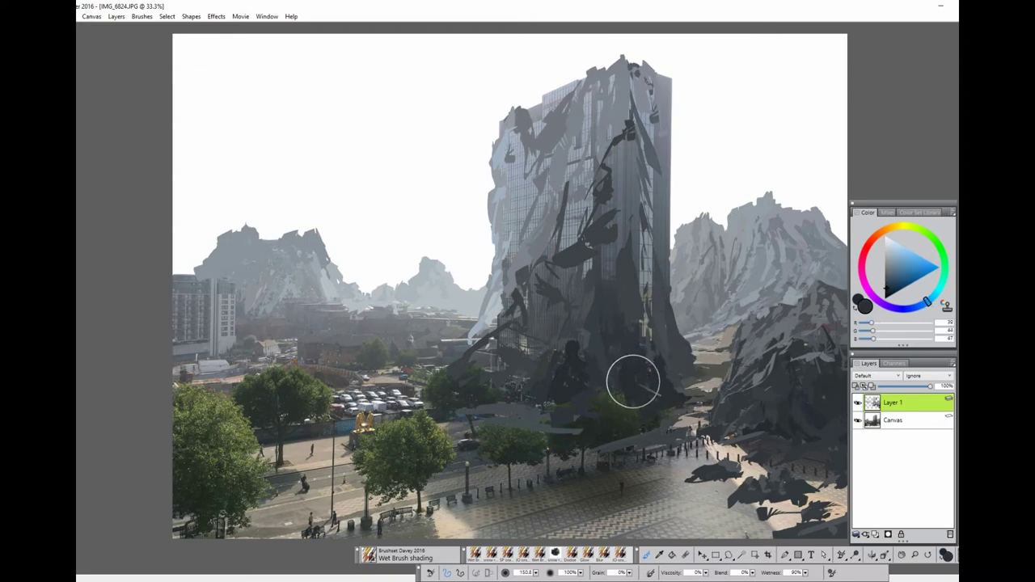
pyautogui.keyDown('alt'); pyautogui.click(622, 392); pyautogui.keyUp('alt')
pyautogui.keyDown('alt'); pyautogui.click(631, 338); pyautogui.keyUp('alt')
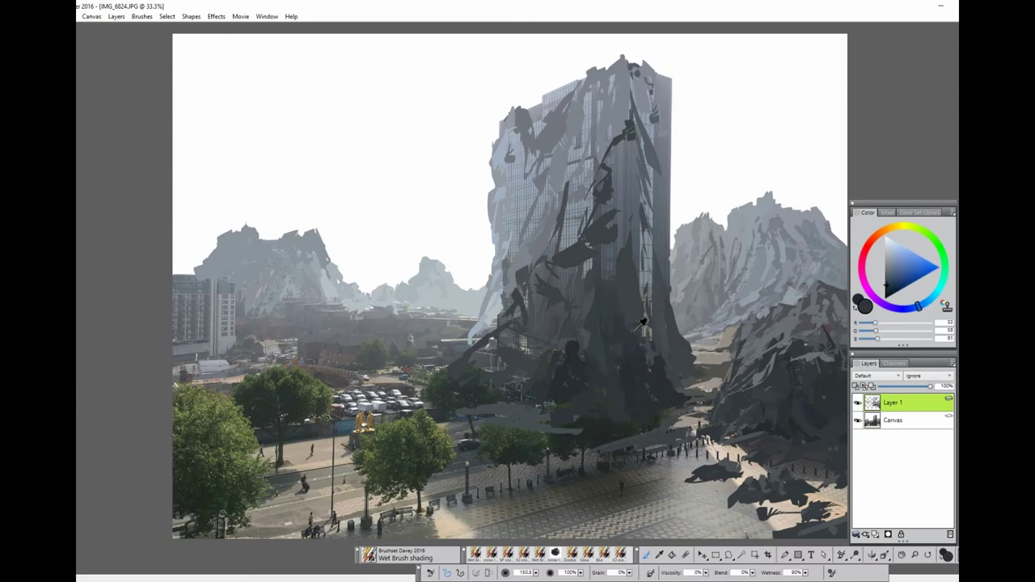
pyautogui.moveTo(633, 318)
pyautogui.mouseDown()
pyautogui.moveTo(644, 298)
pyautogui.moveTo(566, 346)
pyautogui.moveTo(564, 293)
pyautogui.moveTo(631, 153)
pyautogui.mouseUp()
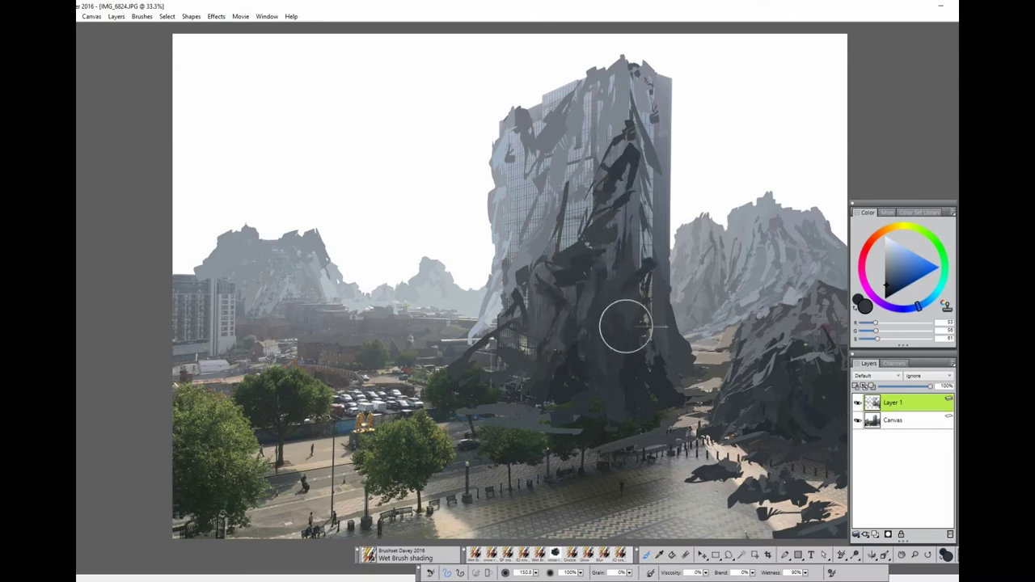
pyautogui.keyDown('alt'); pyautogui.click(667, 146); pyautogui.keyUp('alt')
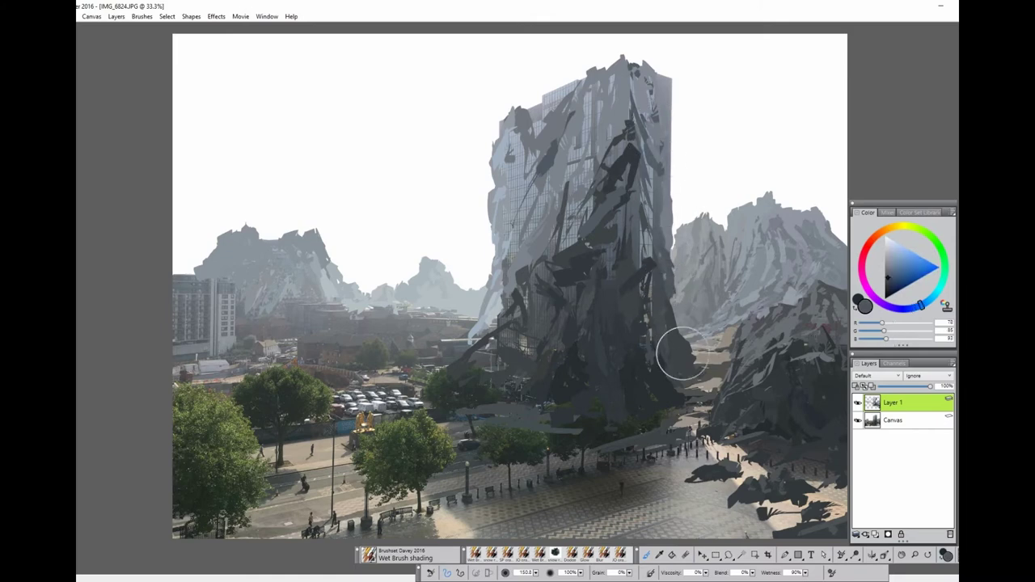
# Darken the spire's base down to the trees with dark grey shapes
pyautogui.keyDown('alt'); pyautogui.click(661, 390); pyautogui.keyUp('alt')
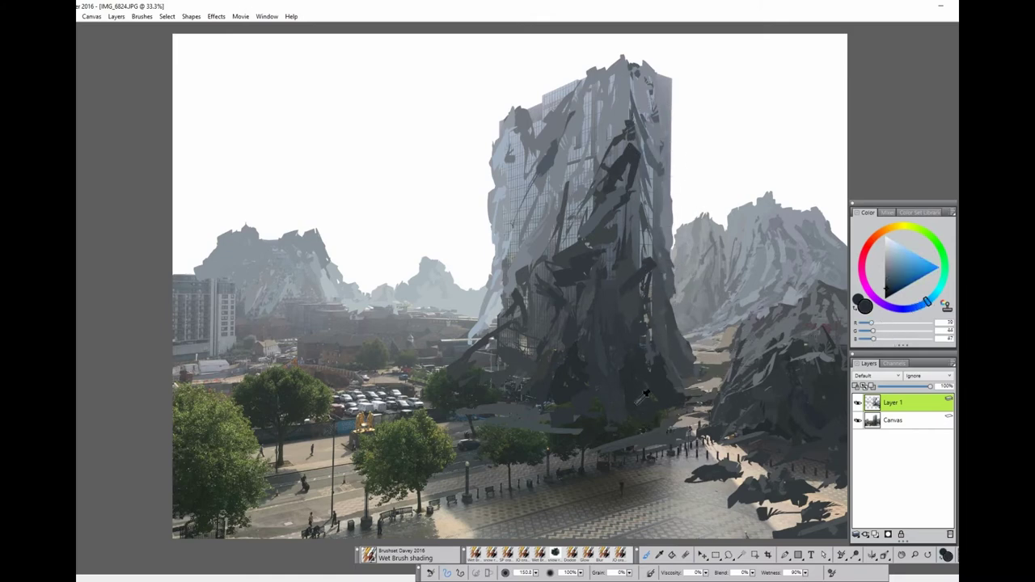
pyautogui.moveTo(661, 389)
pyautogui.mouseDown()
pyautogui.moveTo(661, 416)
pyautogui.moveTo(616, 432)
pyautogui.moveTo(647, 428)
pyautogui.moveTo(647, 439)
pyautogui.moveTo(579, 462)
pyautogui.moveTo(517, 461)
pyautogui.moveTo(537, 488)
pyautogui.moveTo(577, 476)
pyautogui.moveTo(550, 497)
pyautogui.moveTo(525, 461)
pyautogui.moveTo(469, 496)
pyautogui.mouseUp()
pyautogui.keyDown('alt'); pyautogui.click(616, 432); pyautogui.keyUp('alt')
pyautogui.keyDown('alt'); pyautogui.click(647, 439); pyautogui.keyUp('alt')
pyautogui.keyDown('alt'); pyautogui.click(579, 463); pyautogui.keyUp('alt')
# Cover the street with light warm grey sampled from the canvas
pyautogui.keyDown('alt'); pyautogui.click(577, 475); pyautogui.keyUp('alt')
pyautogui.keyDown('alt'); pyautogui.click(428, 526); pyautogui.keyUp('alt')
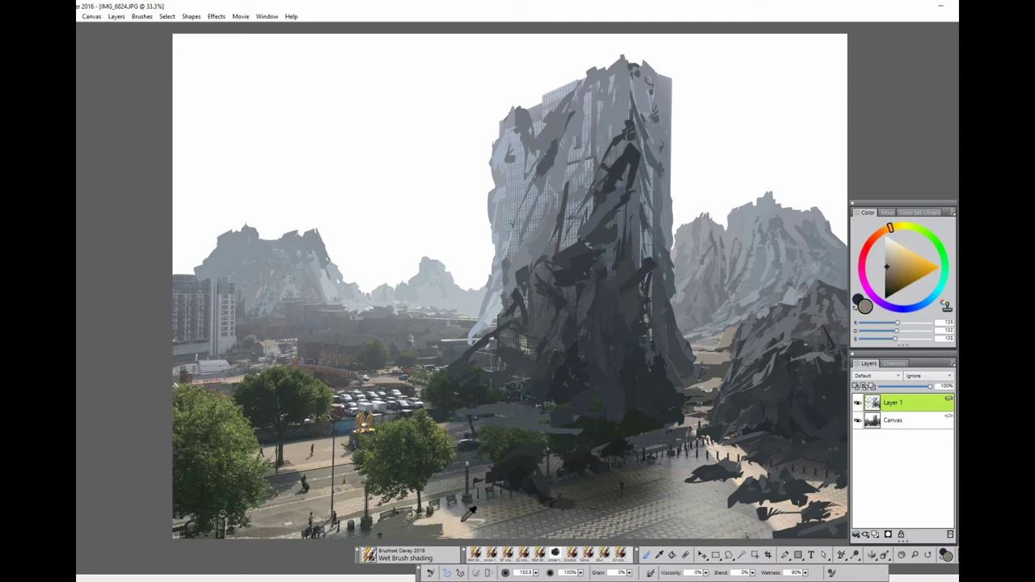
pyautogui.keyDown('alt'); pyautogui.click(473, 521); pyautogui.keyUp('alt')
pyautogui.moveTo(473, 522); pyautogui.dragTo(416, 495)
pyautogui.moveTo(485, 485); pyautogui.dragTo(380, 489)
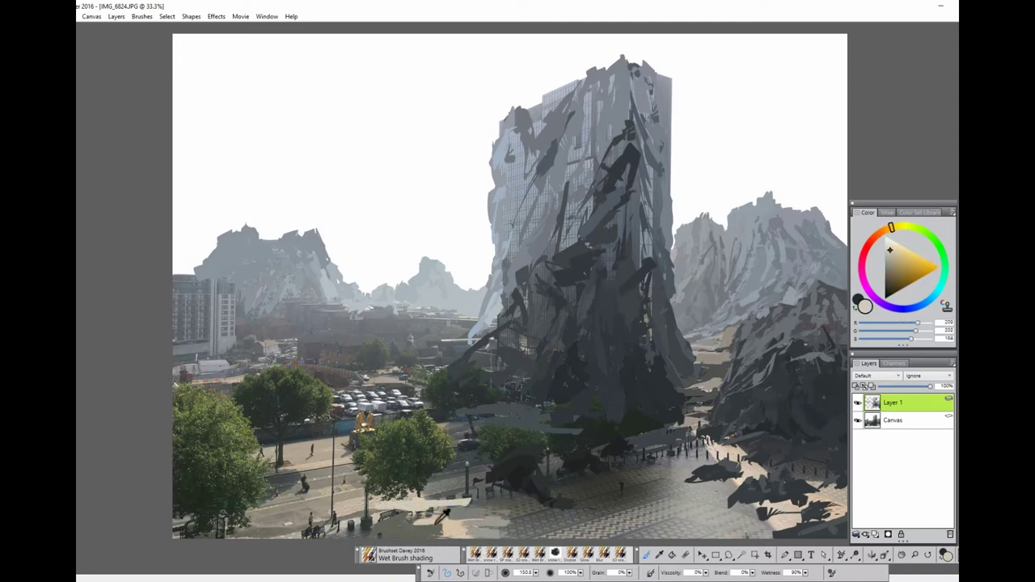
# Sweep light beige sandy ground across the street and trees
pyautogui.keyDown('alt'); pyautogui.click(421, 517); pyautogui.keyUp('alt')
pyautogui.moveTo(474, 485)
pyautogui.mouseDown()
pyautogui.moveTo(379, 475)
pyautogui.moveTo(486, 489)
pyautogui.mouseUp()
pyautogui.moveTo(420, 461); pyautogui.dragTo(291, 453)
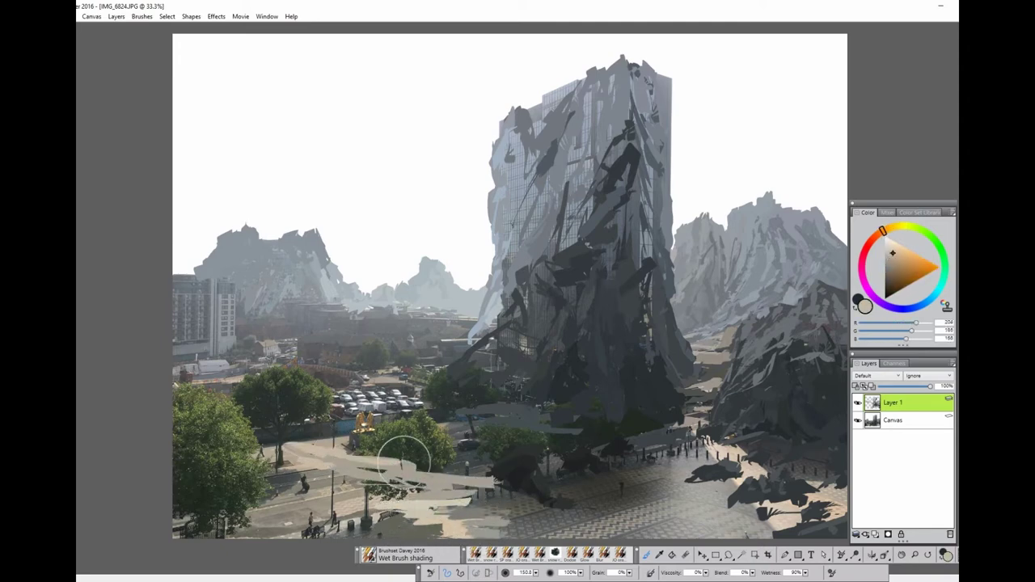
pyautogui.moveTo(372, 441)
pyautogui.mouseDown()
pyautogui.moveTo(267, 421)
pyautogui.moveTo(485, 425)
pyautogui.moveTo(333, 472)
pyautogui.mouseUp()
pyautogui.keyDown('alt'); pyautogui.click(464, 421); pyautogui.keyUp('alt')
# Paint dark blue-grey rock at the spire's base on both sides
pyautogui.keyDown('alt'); pyautogui.click(494, 456); pyautogui.keyUp('alt')
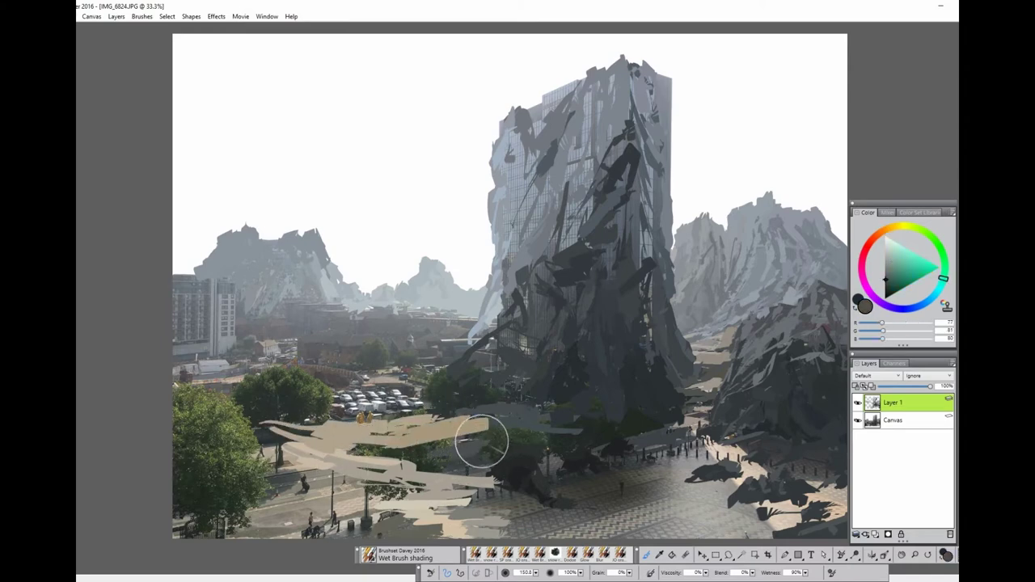
pyautogui.keyDown('alt'); pyautogui.click(491, 428); pyautogui.keyUp('alt')
pyautogui.keyDown('alt'); pyautogui.click(578, 423); pyautogui.keyUp('alt')
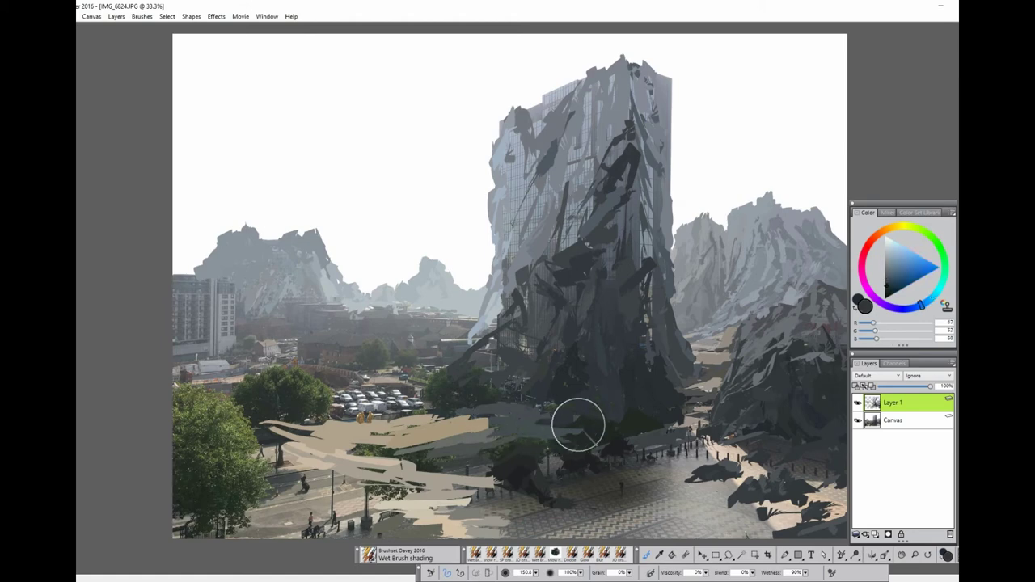
pyautogui.keyDown('alt'); pyautogui.click(474, 423); pyautogui.keyUp('alt')
pyautogui.keyDown('alt'); pyautogui.click(446, 370); pyautogui.keyUp('alt')
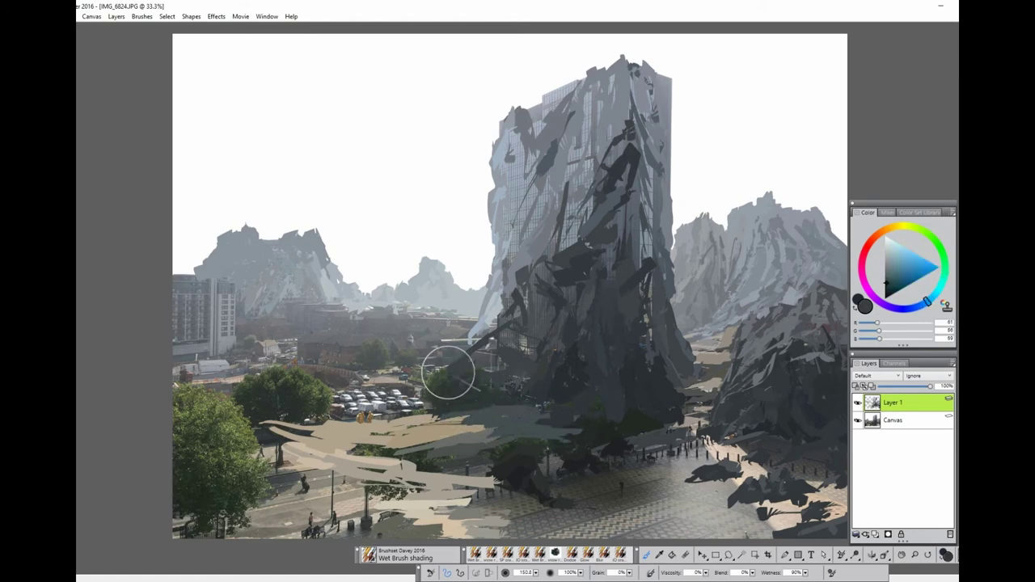
pyautogui.moveTo(428, 378)
pyautogui.mouseDown()
pyautogui.moveTo(451, 398)
pyautogui.moveTo(513, 330)
pyautogui.moveTo(509, 393)
pyautogui.mouseUp()
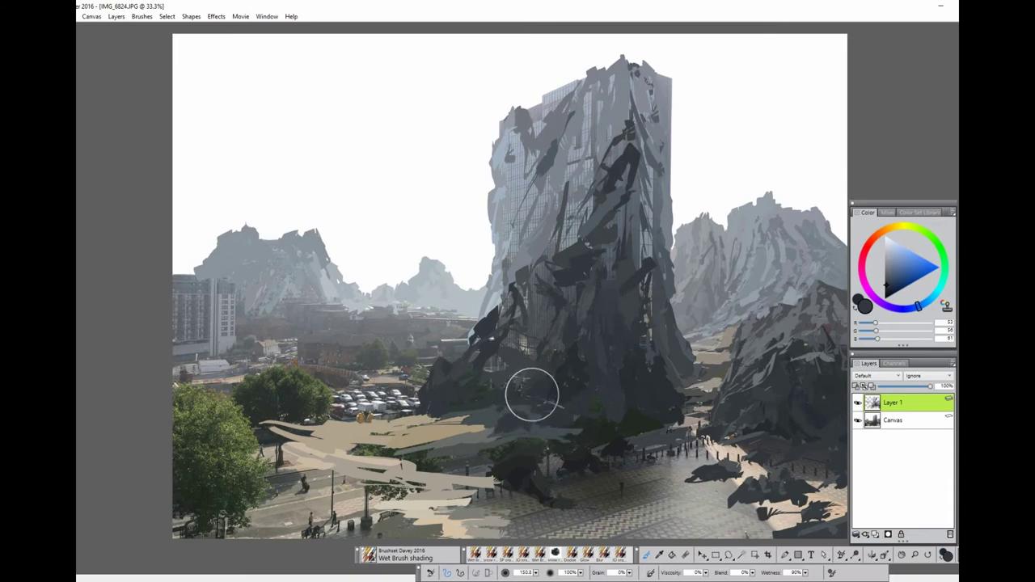
pyautogui.keyDown('alt'); pyautogui.click(529, 395); pyautogui.keyUp('alt')
pyautogui.moveTo(549, 422)
pyautogui.mouseDown()
pyautogui.moveTo(596, 404)
pyautogui.moveTo(608, 428)
pyautogui.moveTo(590, 434)
pyautogui.mouseUp()
# Darken the ground below the spire with a long dark grey streak
pyautogui.keyDown('alt'); pyautogui.click(485, 436); pyautogui.keyUp('alt')
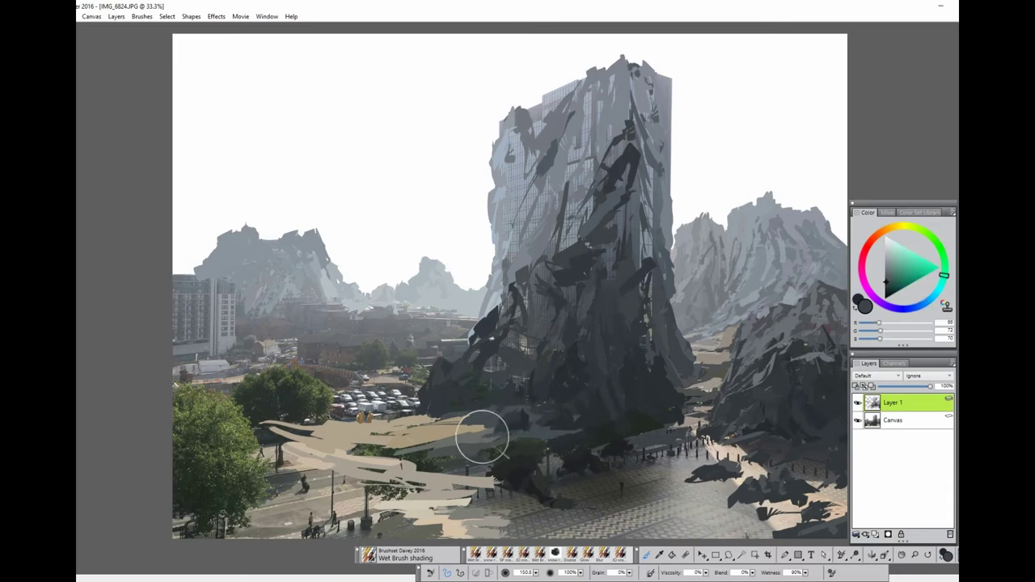
pyautogui.moveTo(479, 488)
pyautogui.mouseDown()
pyautogui.moveTo(526, 457)
pyautogui.moveTo(569, 472)
pyautogui.moveTo(600, 503)
pyautogui.mouseUp()
pyautogui.keyDown('alt'); pyautogui.click(569, 471); pyautogui.keyUp('alt')
pyautogui.moveTo(518, 508)
pyautogui.mouseDown()
pyautogui.moveTo(697, 518)
pyautogui.moveTo(682, 485)
pyautogui.mouseUp()
pyautogui.keyDown('alt'); pyautogui.click(629, 455); pyautogui.keyUp('alt')
# Paint dark grey strokes on the right-hand ground beside the spire
pyautogui.moveTo(629, 455)
pyautogui.mouseDown()
pyautogui.moveTo(661, 457)
pyautogui.moveTo(698, 416)
pyautogui.mouseUp()
pyautogui.keyDown('alt'); pyautogui.click(661, 458); pyautogui.keyUp('alt')
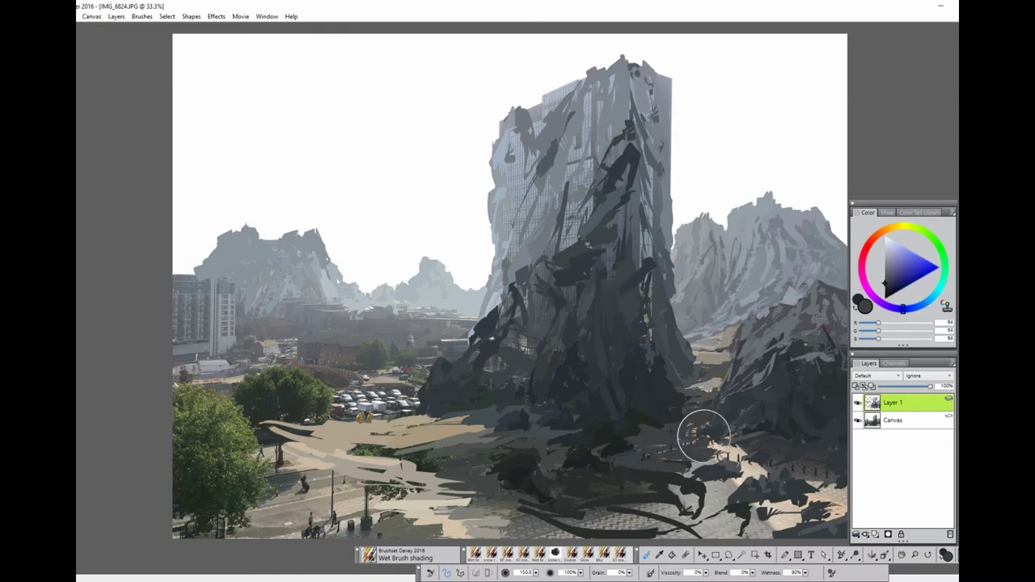
pyautogui.keyDown('alt'); pyautogui.click(697, 421); pyautogui.keyUp('alt')
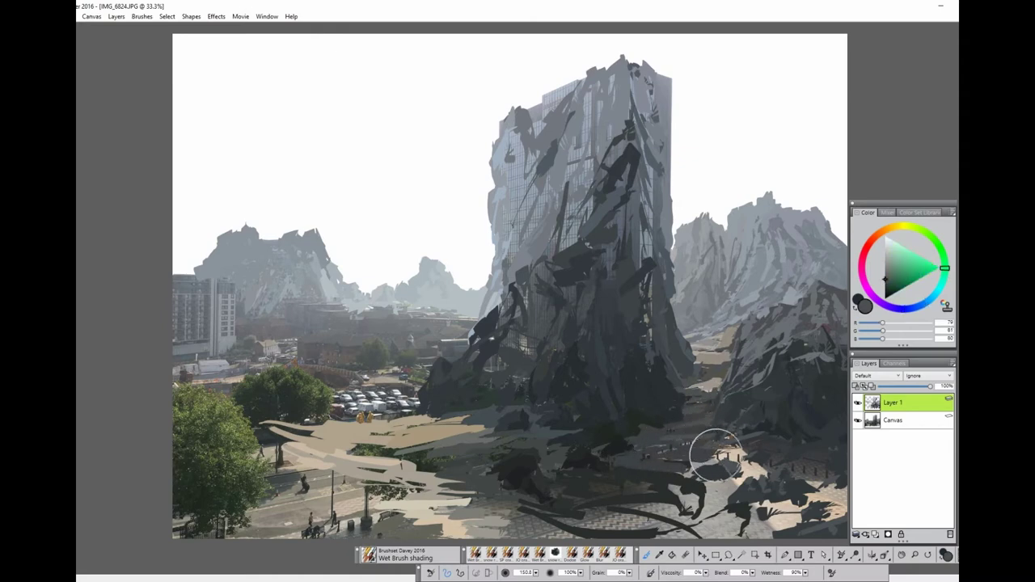
# Lay light beige over the dark lower-right ground
pyautogui.keyDown('alt'); pyautogui.click(717, 441); pyautogui.keyUp('alt')
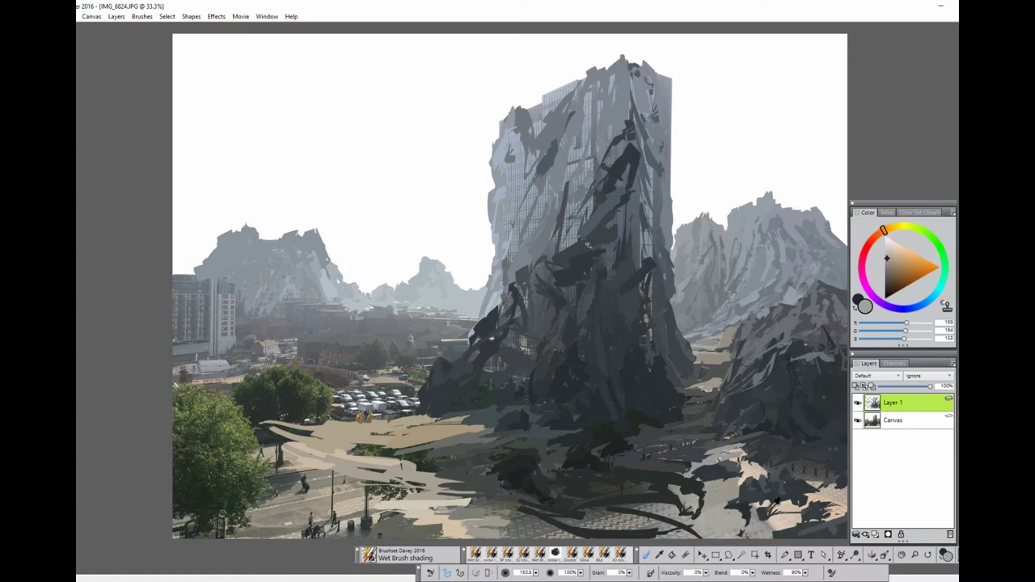
pyautogui.keyDown('alt'); pyautogui.click(736, 447); pyautogui.keyUp('alt')
pyautogui.moveTo(736, 446); pyautogui.dragTo(750, 467)
pyautogui.moveTo(813, 456)
pyautogui.mouseDown()
pyautogui.moveTo(804, 489)
pyautogui.moveTo(841, 510)
pyautogui.mouseUp()
# Paint dark neutral grey strokes across the lower-centre ground
pyautogui.keyDown('alt'); pyautogui.click(712, 510); pyautogui.keyUp('alt')
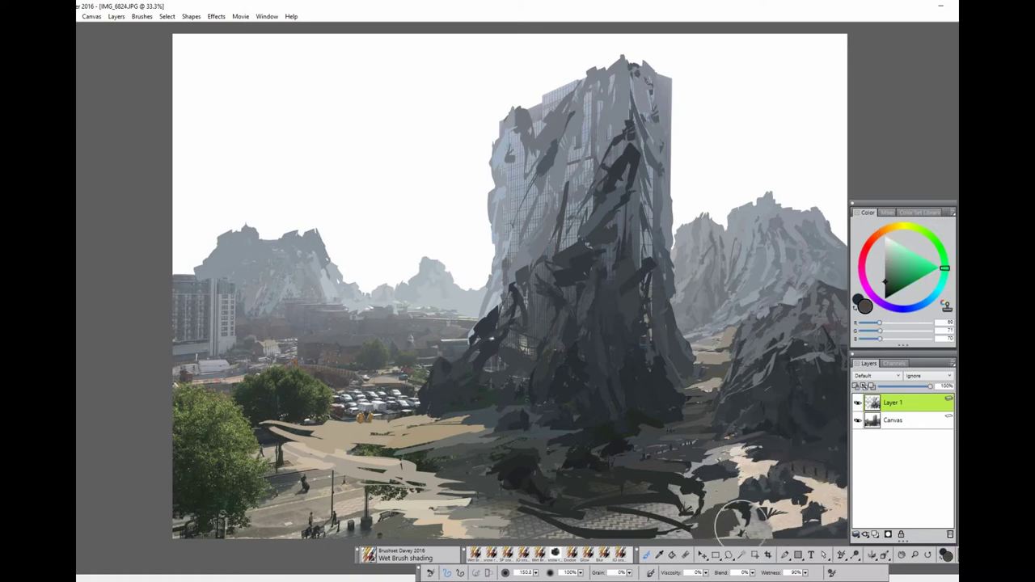
pyautogui.keyDown('alt'); pyautogui.click(624, 488); pyautogui.keyUp('alt')
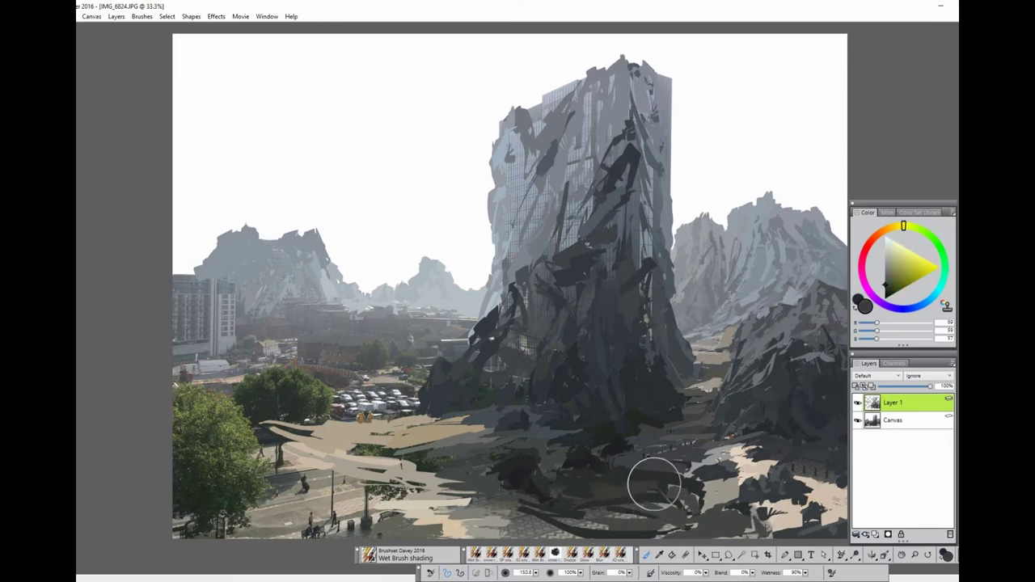
pyautogui.moveTo(655, 480)
pyautogui.mouseDown()
pyautogui.moveTo(677, 478)
pyautogui.moveTo(687, 513)
pyautogui.moveTo(703, 524)
pyautogui.moveTo(762, 493)
pyautogui.moveTo(792, 498)
pyautogui.mouseUp()
# Add dark rocky strokes on the right mountain using bluish greys
pyautogui.keyDown('alt'); pyautogui.click(805, 459); pyautogui.keyUp('alt')
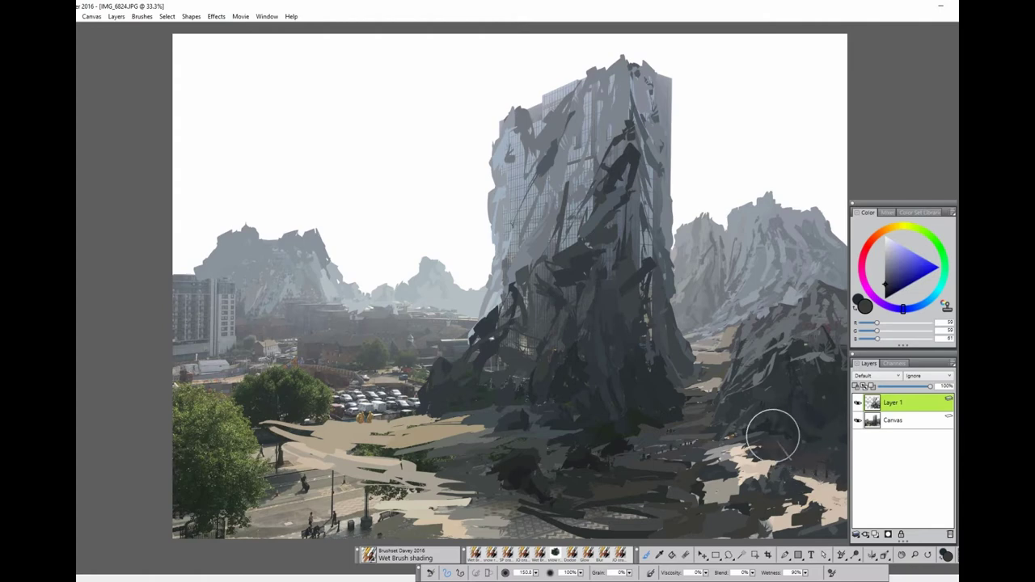
pyautogui.keyDown('alt'); pyautogui.click(821, 445); pyautogui.keyUp('alt')
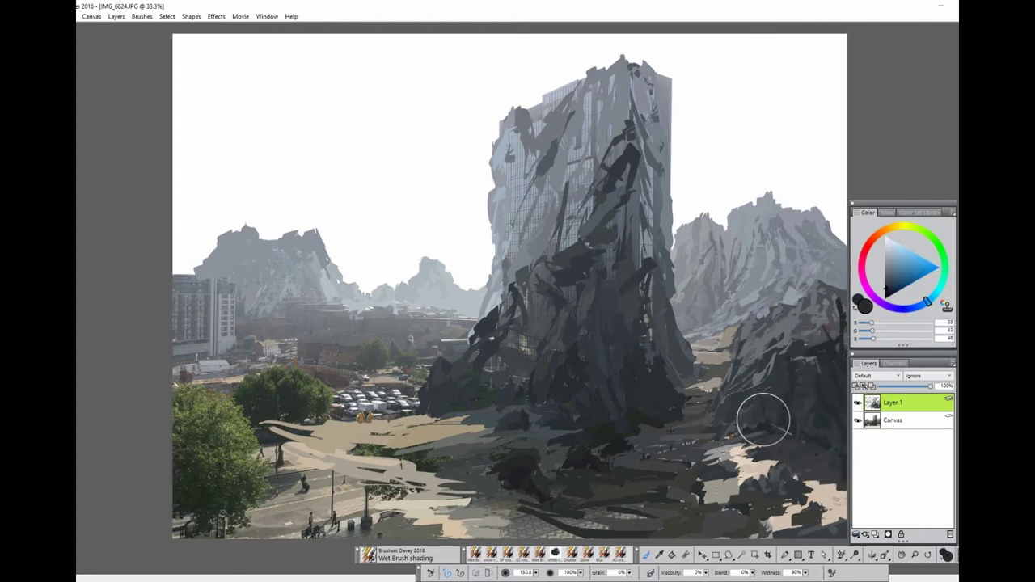
pyautogui.keyDown('alt'); pyautogui.click(791, 308); pyautogui.keyUp('alt')
pyautogui.moveTo(782, 303)
pyautogui.mouseDown()
pyautogui.moveTo(825, 273)
pyautogui.moveTo(834, 326)
pyautogui.mouseUp()
# Sample light and dark bluish greys from the mountain and spire rock
pyautogui.keyDown('alt'); pyautogui.click(811, 267); pyautogui.keyUp('alt')
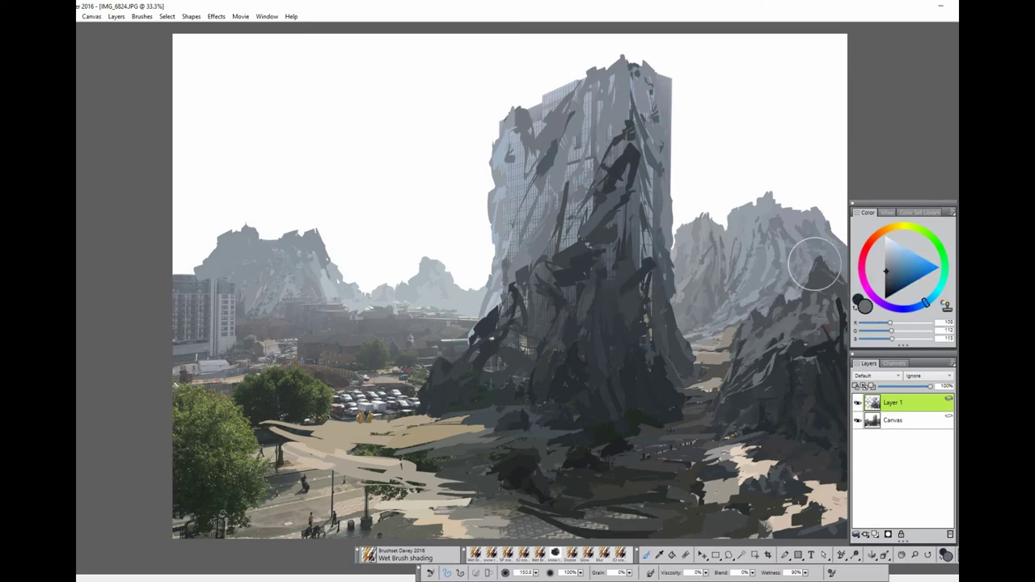
pyautogui.keyDown('alt'); pyautogui.click(745, 311); pyautogui.keyUp('alt')
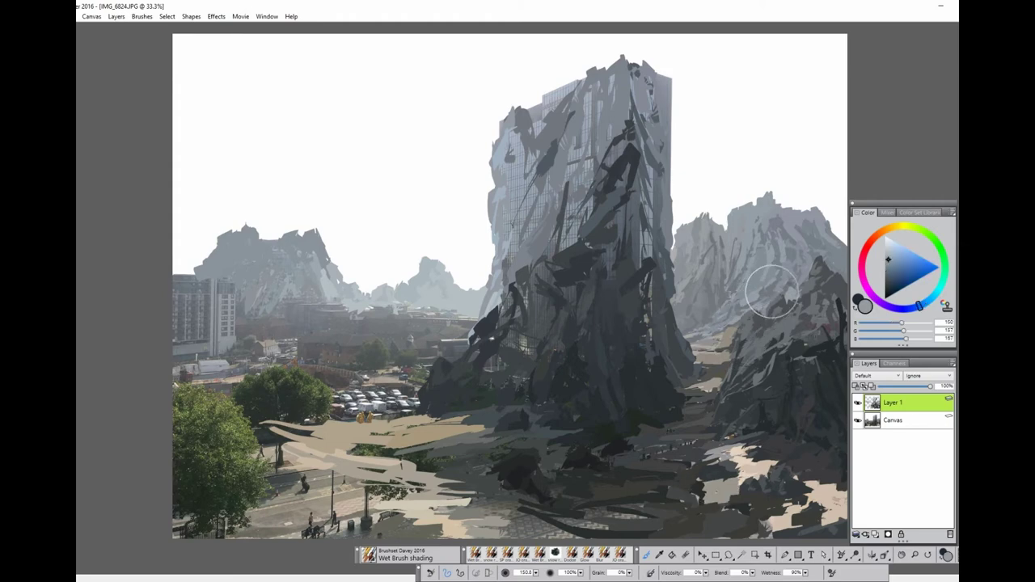
pyautogui.keyDown('alt'); pyautogui.click(675, 261); pyautogui.keyUp('alt')
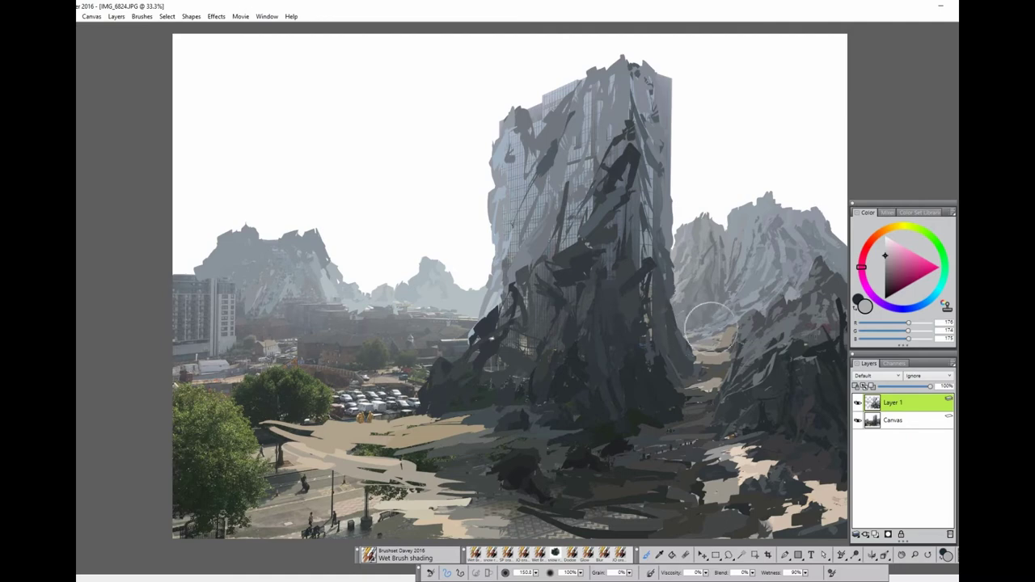
pyautogui.keyDown('alt'); pyautogui.click(693, 345); pyautogui.keyUp('alt')
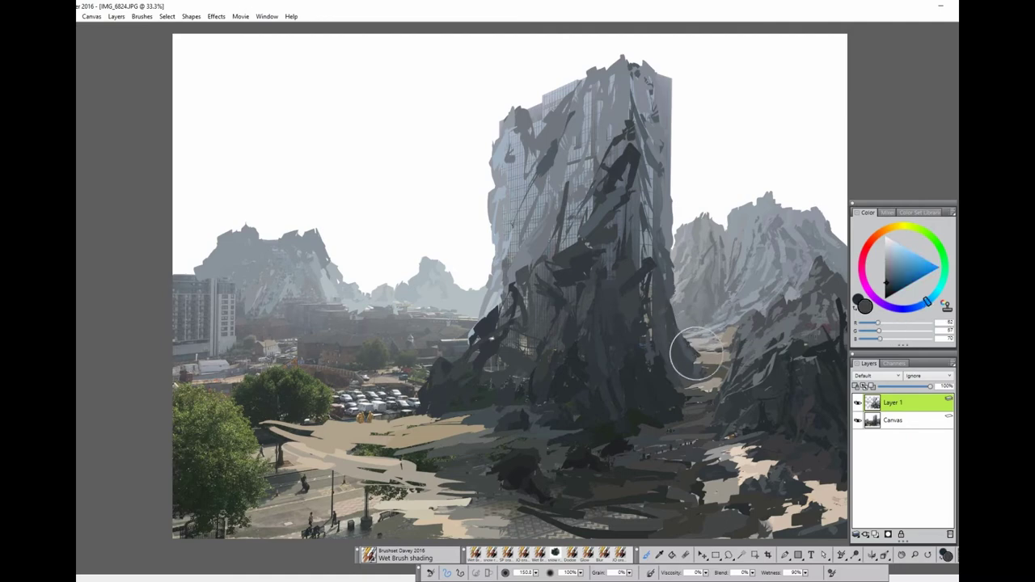
pyautogui.keyDown('alt'); pyautogui.click(697, 380); pyautogui.keyUp('alt')
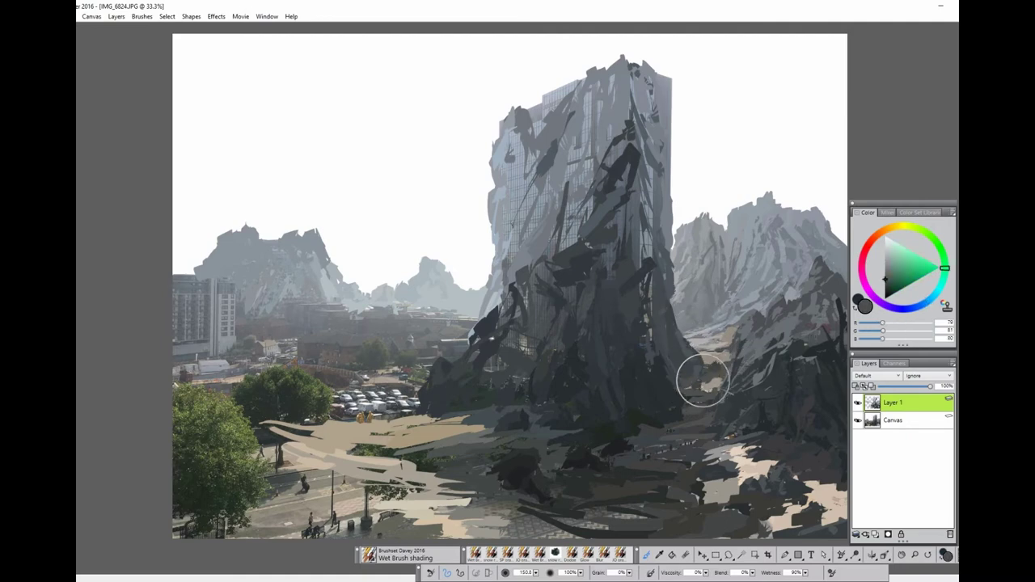
pyautogui.keyDown('alt'); pyautogui.click(654, 360); pyautogui.keyUp('alt')
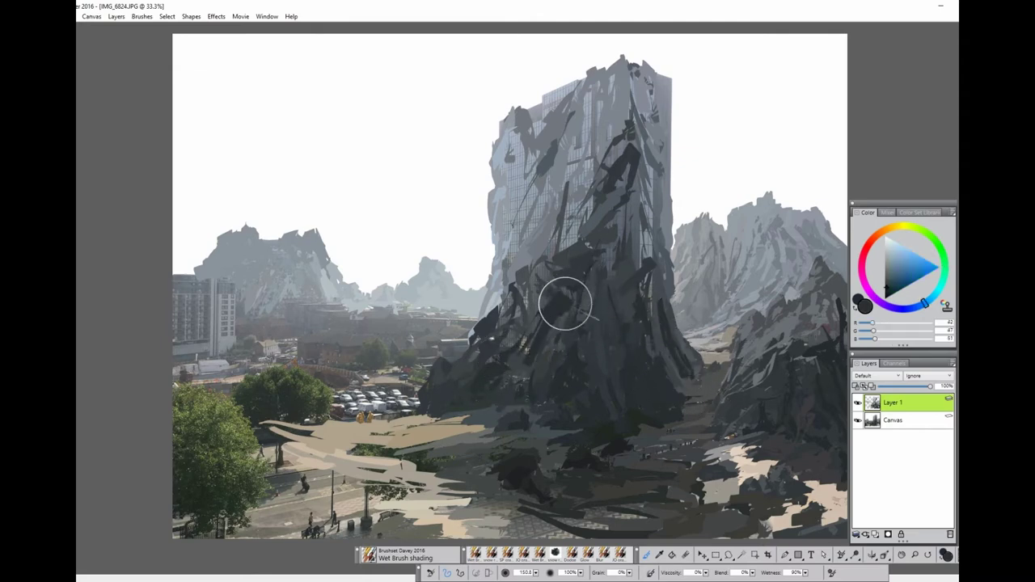
# Extend the central spire's peak upward and paint dark diagonal strokes down its face
pyautogui.keyDown('alt'); pyautogui.click(513, 353); pyautogui.keyUp('alt')
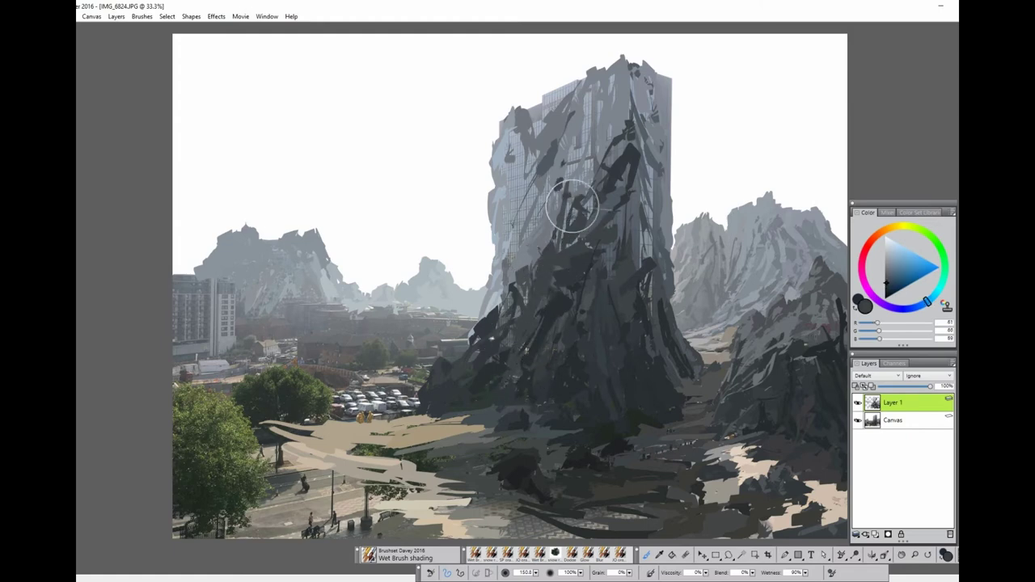
pyautogui.keyDown('alt'); pyautogui.click(559, 198); pyautogui.keyUp('alt')
pyautogui.moveTo(581, 184)
pyautogui.mouseDown()
pyautogui.moveTo(633, 46)
pyautogui.moveTo(677, 138)
pyautogui.moveTo(647, 116)
pyautogui.mouseUp()
pyautogui.keyDown('alt'); pyautogui.click(617, 198); pyautogui.keyUp('alt')
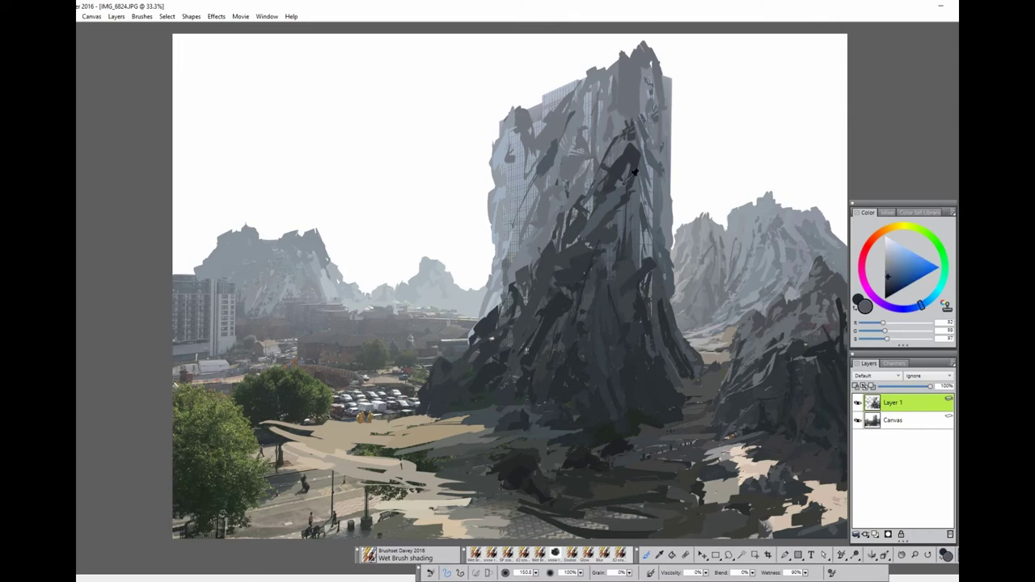
pyautogui.moveTo(652, 51)
pyautogui.mouseDown()
pyautogui.moveTo(650, 103)
pyautogui.moveTo(573, 174)
pyautogui.mouseUp()
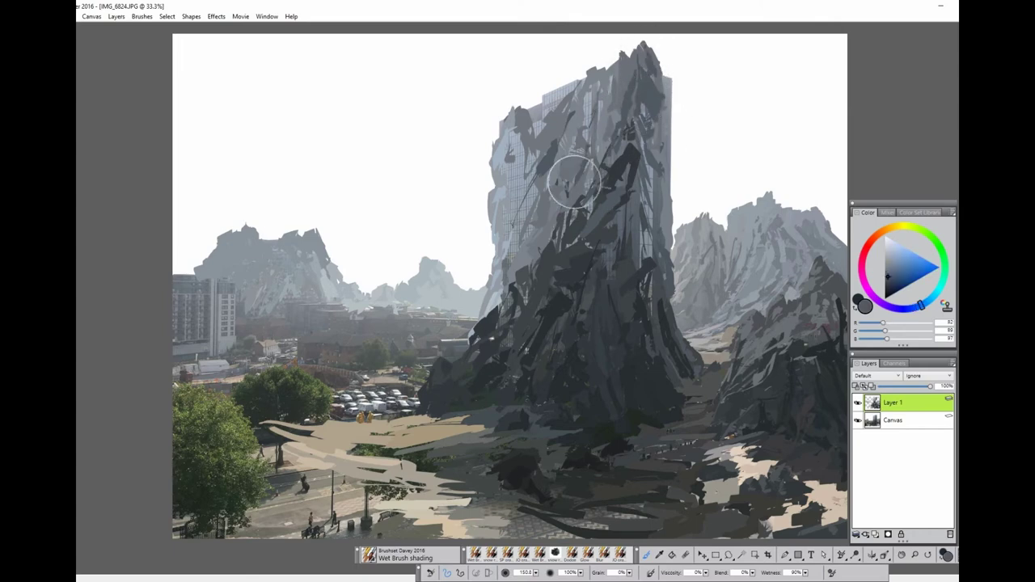
pyautogui.moveTo(599, 97); pyautogui.dragTo(517, 250)
pyautogui.moveTo(550, 178)
pyautogui.mouseDown()
pyautogui.moveTo(485, 323)
pyautogui.moveTo(547, 245)
pyautogui.mouseUp()
# Add light grey strokes on the spire's upper-left face and base, and retouch the valley to its right
pyautogui.keyDown('alt'); pyautogui.click(547, 245); pyautogui.keyUp('alt')
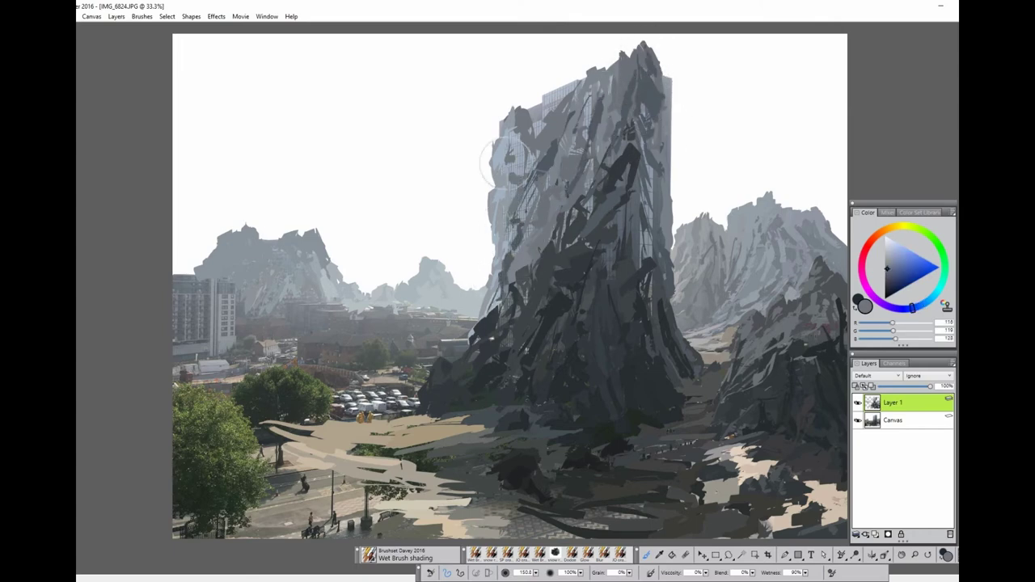
pyautogui.moveTo(496, 161)
pyautogui.mouseDown()
pyautogui.moveTo(546, 89)
pyautogui.moveTo(585, 180)
pyautogui.moveTo(557, 252)
pyautogui.mouseUp()
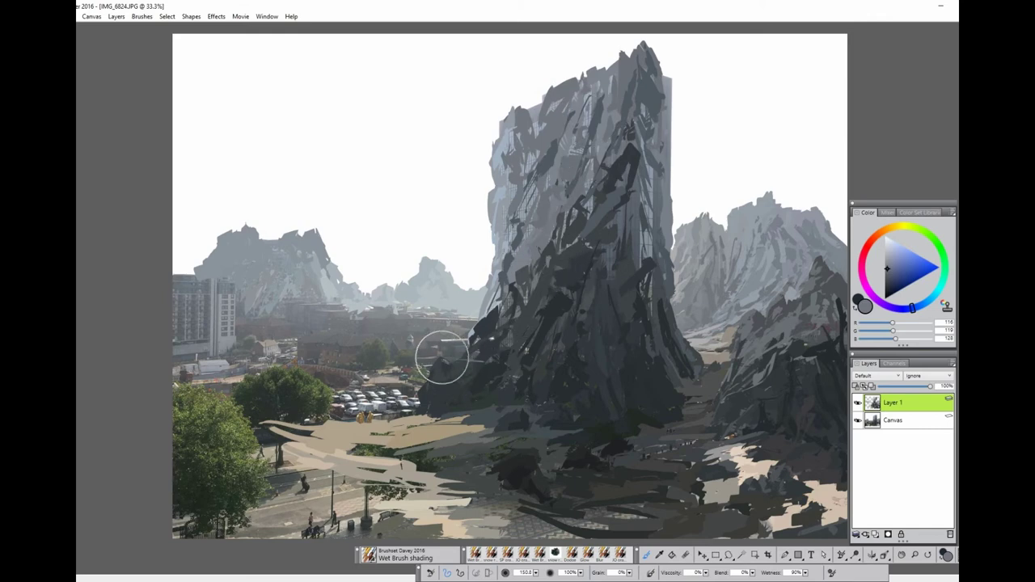
pyautogui.moveTo(441, 358); pyautogui.dragTo(423, 381)
pyautogui.moveTo(713, 362); pyautogui.dragTo(716, 346)
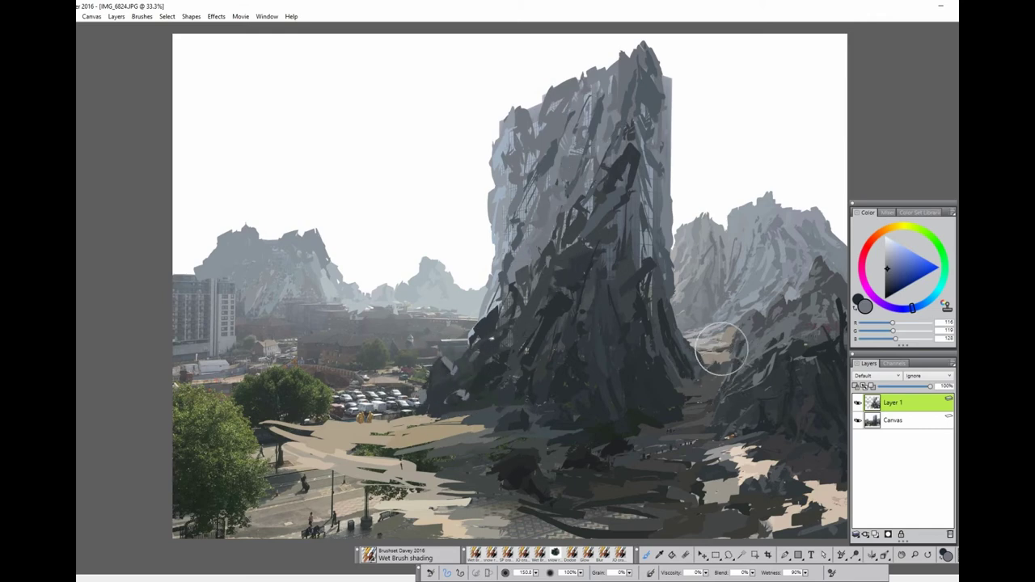
pyautogui.keyDown('alt'); pyautogui.click(289, 302); pyautogui.keyUp('alt')
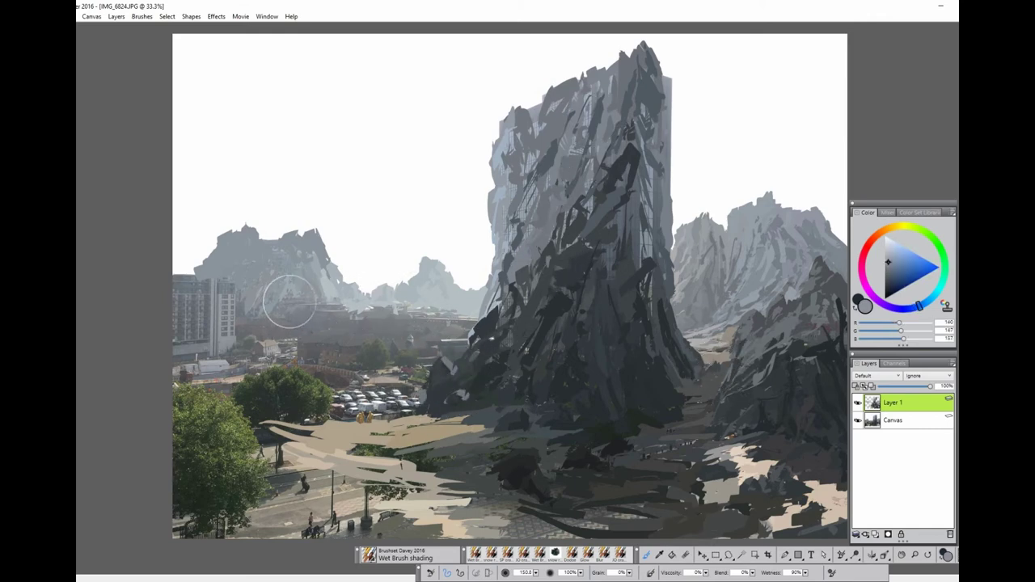
pyautogui.keyDown('alt'); pyautogui.click(349, 316); pyautogui.keyUp('alt')
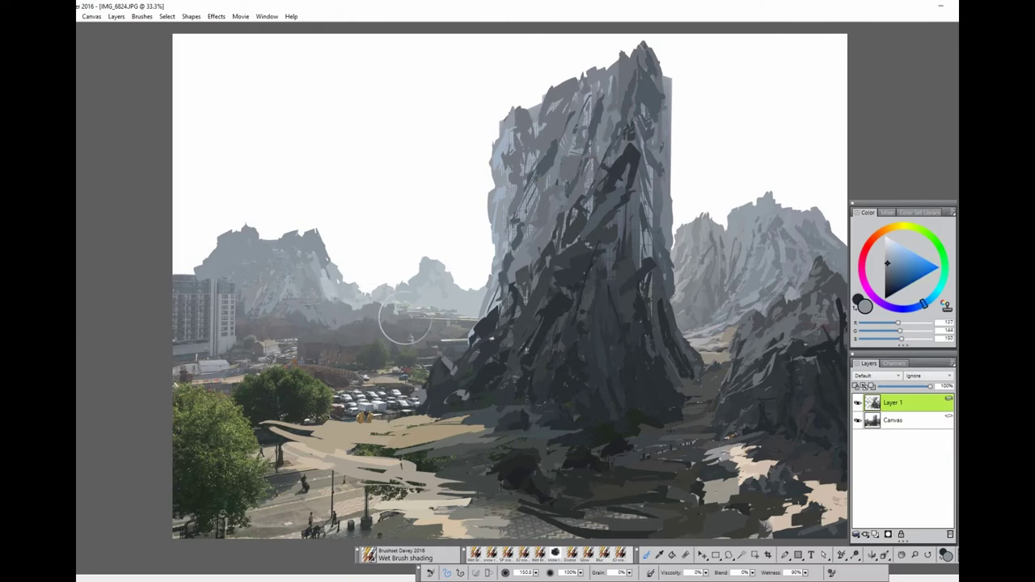
pyautogui.keyDown('alt'); pyautogui.click(291, 319); pyautogui.keyUp('alt')
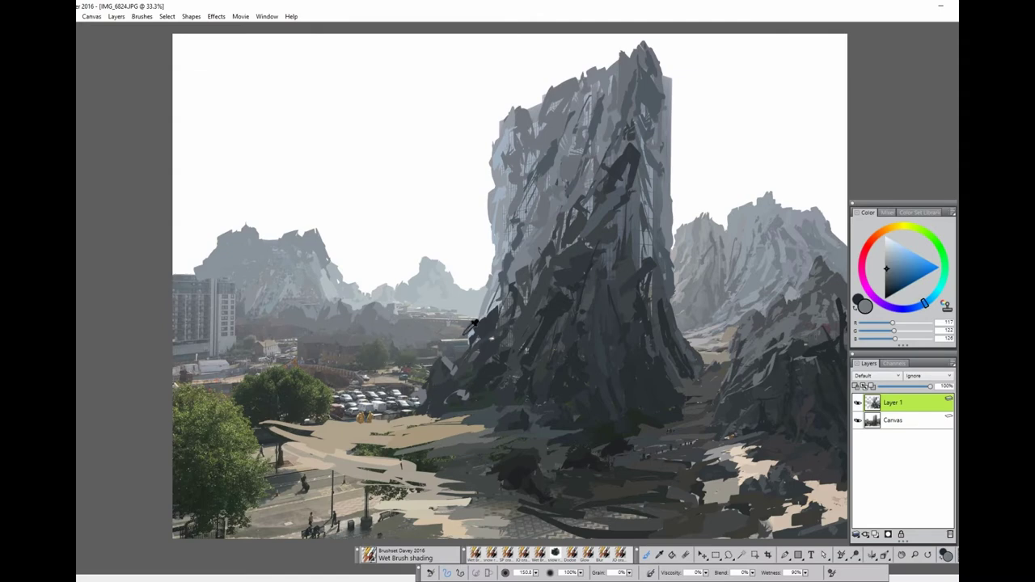
# Paint the distant mid-ground buildings over with light grey sampled from the hills
pyautogui.keyDown('alt'); pyautogui.click(402, 341); pyautogui.keyUp('alt')
pyautogui.keyDown('alt'); pyautogui.click(405, 320); pyautogui.keyUp('alt')
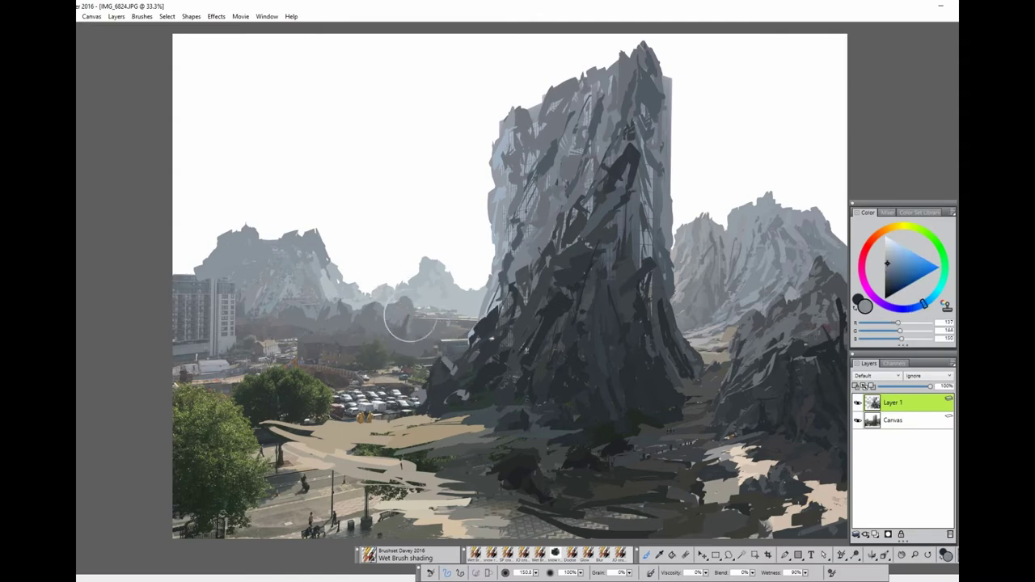
pyautogui.moveTo(410, 319)
pyautogui.mouseDown()
pyautogui.moveTo(451, 347)
pyautogui.moveTo(413, 354)
pyautogui.mouseUp()
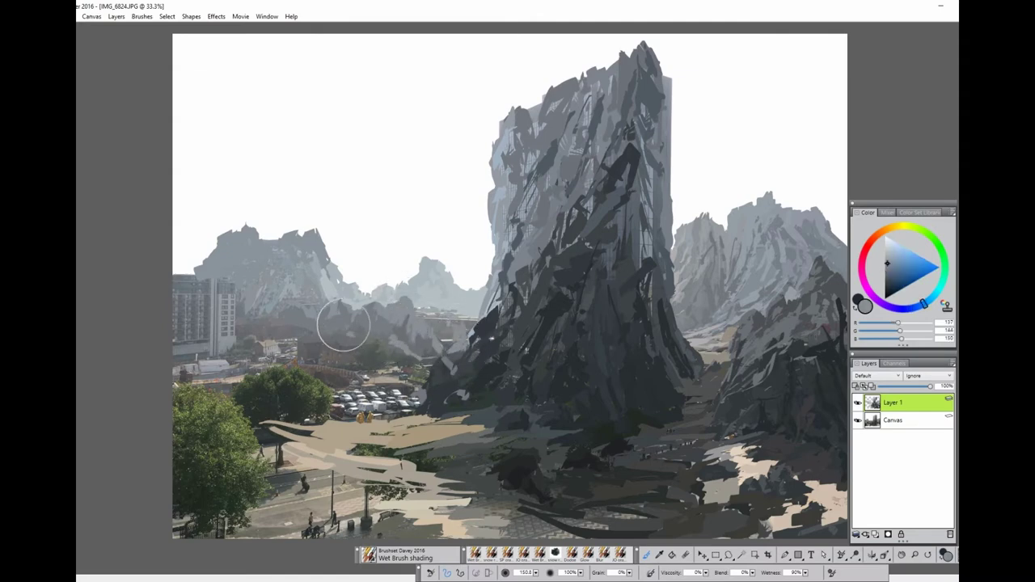
pyautogui.keyDown('alt'); pyautogui.click(340, 331); pyautogui.keyUp('alt')
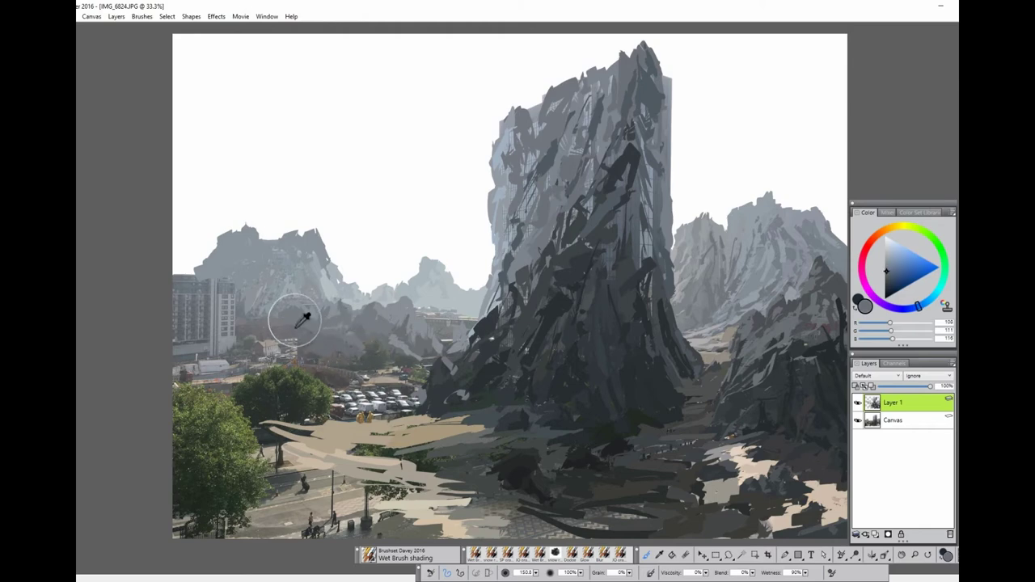
pyautogui.keyDown('alt'); pyautogui.click(252, 309); pyautogui.keyUp('alt')
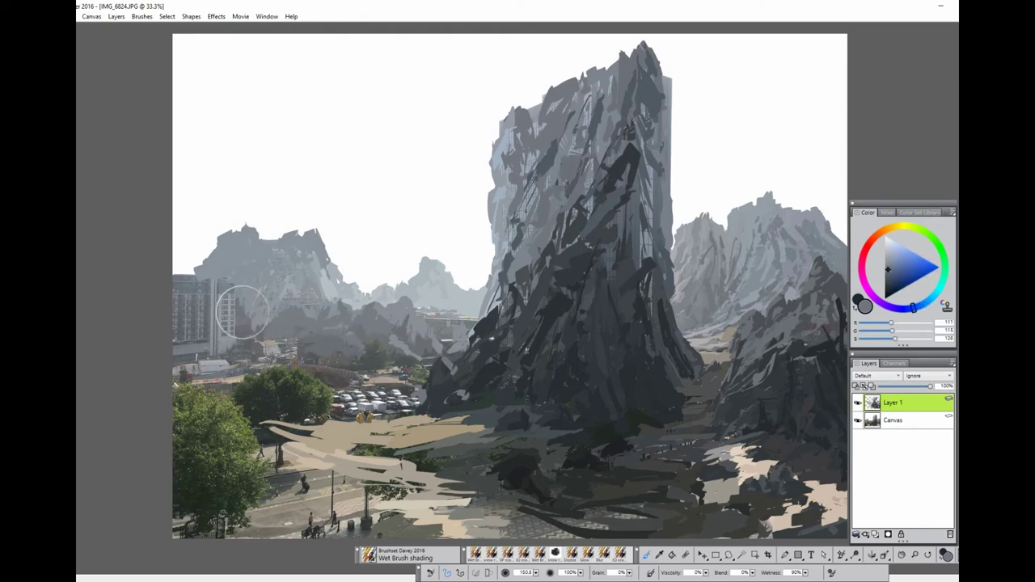
pyautogui.keyDown('alt'); pyautogui.click(252, 315); pyautogui.keyUp('alt')
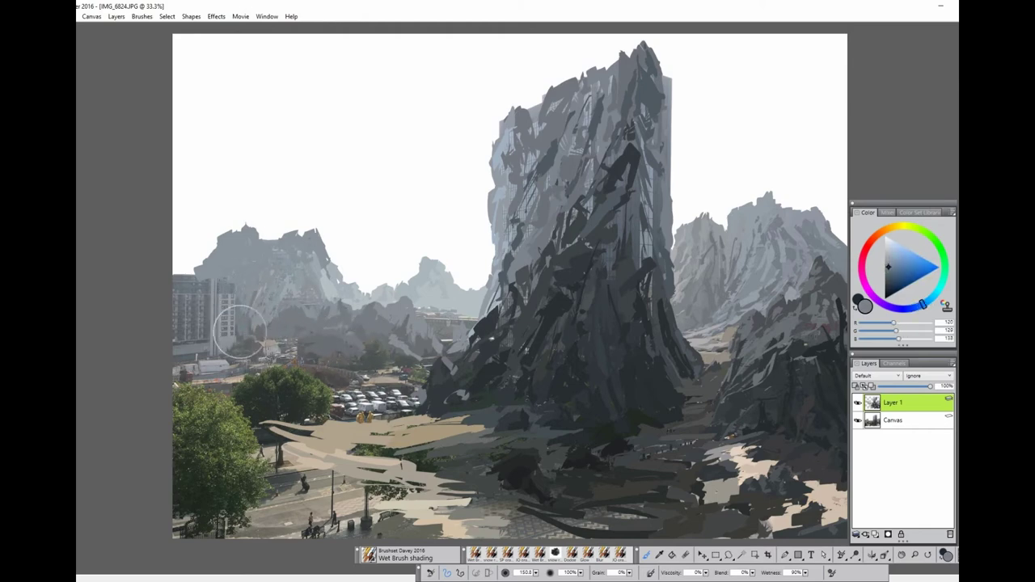
pyautogui.keyDown('alt'); pyautogui.click(255, 330); pyautogui.keyUp('alt')
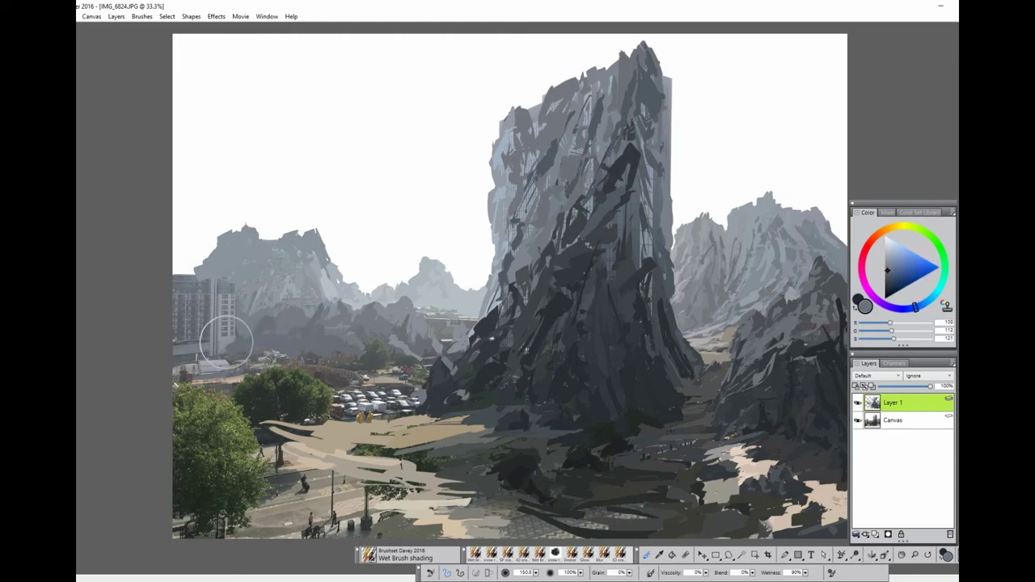
# Cover the tall left building and the small buildings beside it with grey
pyautogui.keyDown('alt'); pyautogui.click(185, 307); pyautogui.keyUp('alt')
pyautogui.moveTo(185, 307)
pyautogui.mouseDown()
pyautogui.moveTo(205, 283)
pyautogui.moveTo(181, 286)
pyautogui.moveTo(175, 275)
pyautogui.mouseUp()
pyautogui.keyDown('alt'); pyautogui.click(224, 319); pyautogui.keyUp('alt')
pyautogui.moveTo(182, 365)
pyautogui.mouseDown()
pyautogui.moveTo(212, 348)
pyautogui.moveTo(333, 351)
pyautogui.mouseUp()
pyautogui.keyDown('alt'); pyautogui.click(219, 339); pyautogui.keyUp('alt')
# Paint dark grey rocks across the left mid-ground down to the parked cars
pyautogui.keyDown('alt'); pyautogui.click(232, 343); pyautogui.keyUp('alt')
pyautogui.keyDown('alt'); pyautogui.click(364, 350); pyautogui.keyUp('alt')
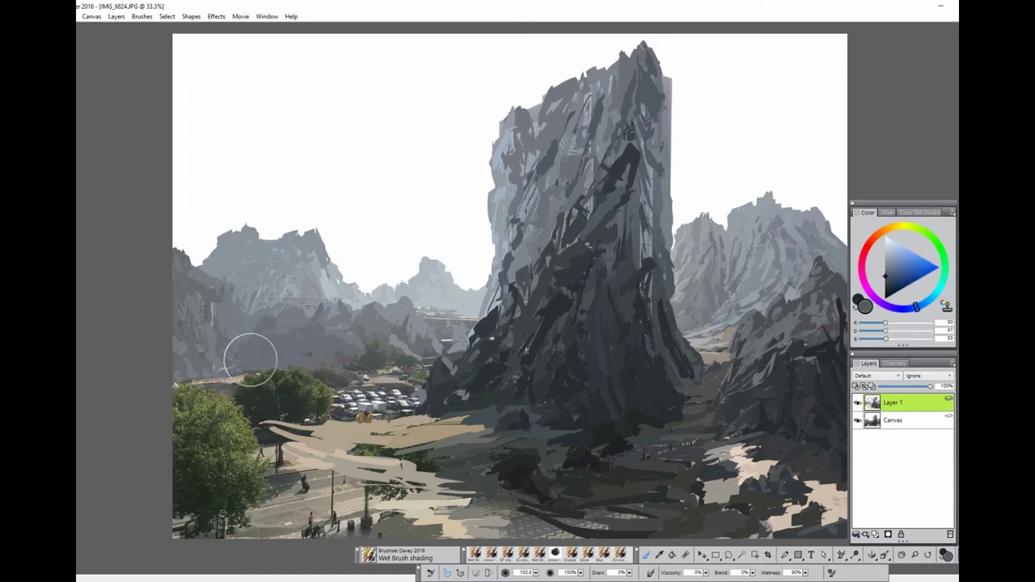
pyautogui.moveTo(248, 354); pyautogui.dragTo(342, 363)
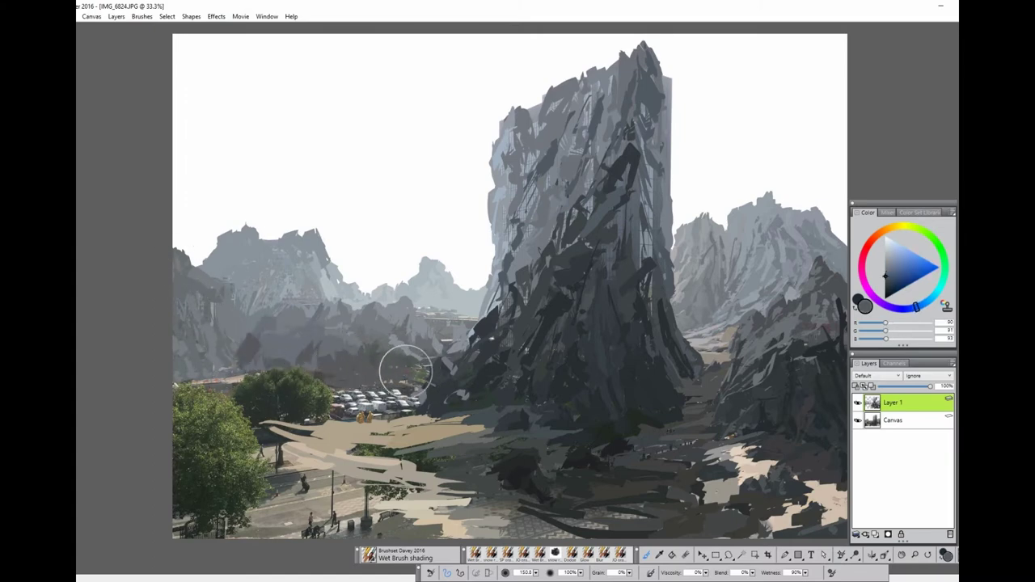
pyautogui.keyDown('alt'); pyautogui.click(358, 349); pyautogui.keyUp('alt')
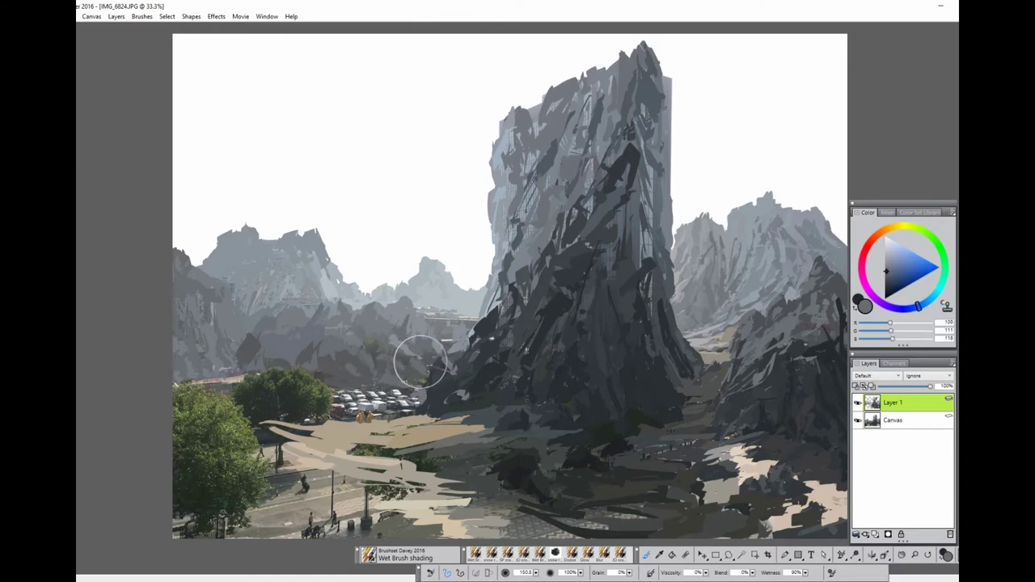
pyautogui.keyDown('alt'); pyautogui.click(371, 350); pyautogui.keyUp('alt')
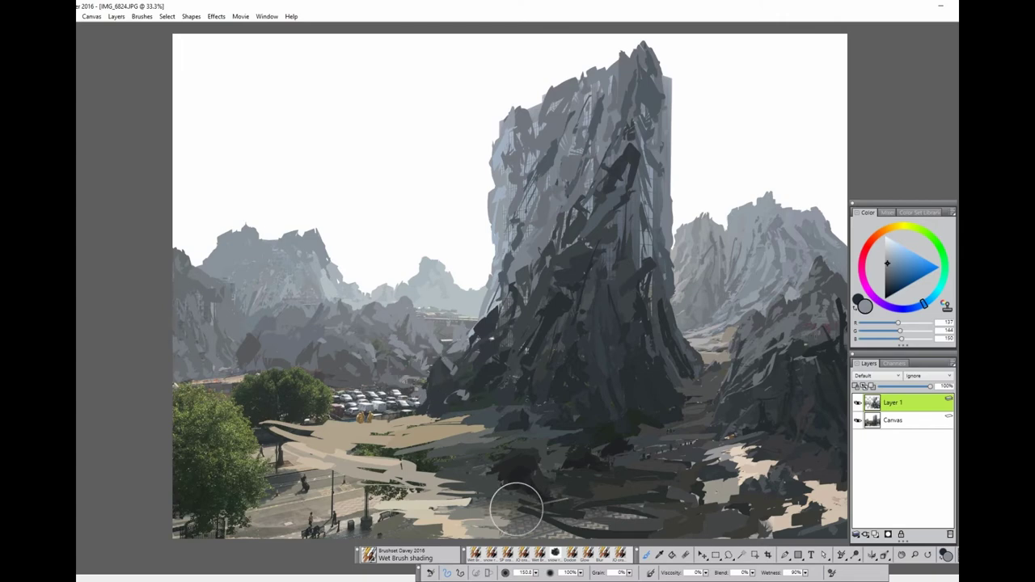
# Paint tan and light beige over the left tree, road and parked cars, darkening the mid-ground trees
pyautogui.keyDown('alt'); pyautogui.click(247, 377); pyautogui.keyUp('alt')
pyautogui.moveTo(206, 394); pyautogui.dragTo(312, 380)
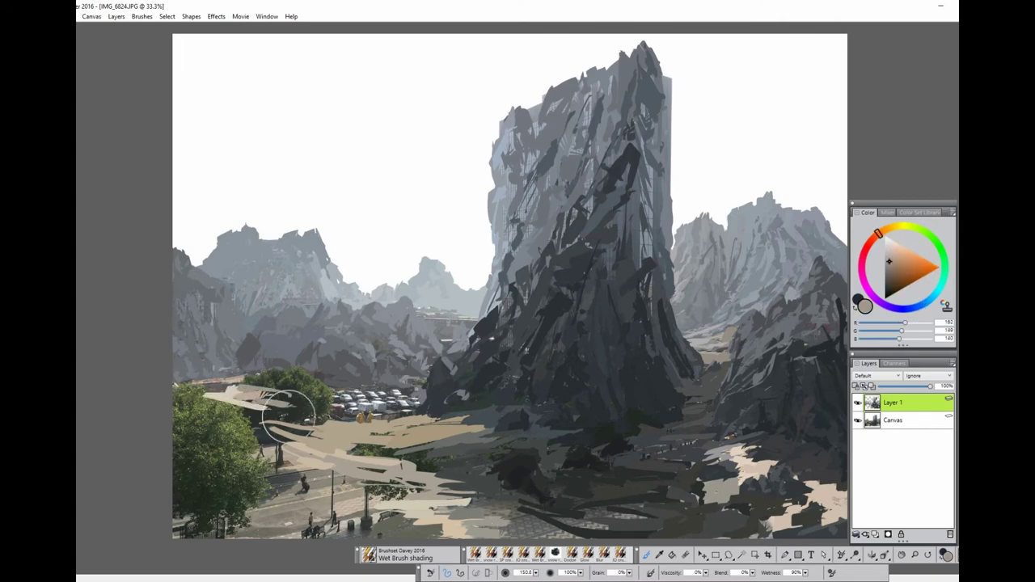
pyautogui.moveTo(242, 397)
pyautogui.mouseDown()
pyautogui.moveTo(267, 412)
pyautogui.moveTo(173, 389)
pyautogui.moveTo(347, 411)
pyautogui.moveTo(400, 394)
pyautogui.mouseUp()
pyautogui.keyDown('alt'); pyautogui.click(265, 412); pyautogui.keyUp('alt')
pyautogui.keyDown('alt'); pyautogui.click(252, 388); pyautogui.keyUp('alt')
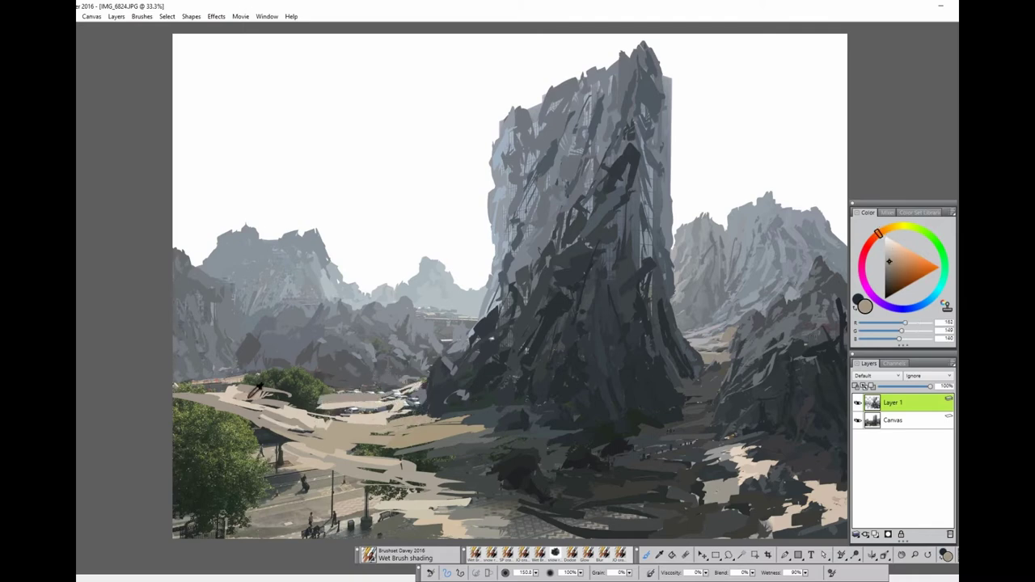
pyautogui.keyDown('alt'); pyautogui.click(320, 376); pyautogui.keyUp('alt')
pyautogui.moveTo(320, 376)
pyautogui.mouseDown()
pyautogui.moveTo(335, 377)
pyautogui.moveTo(243, 361)
pyautogui.mouseUp()
# Sweep beige strokes over the mid-ground road and lower-left trees, and paint the bottom-centre street dark grey
pyautogui.keyDown('alt'); pyautogui.click(245, 360); pyautogui.keyUp('alt')
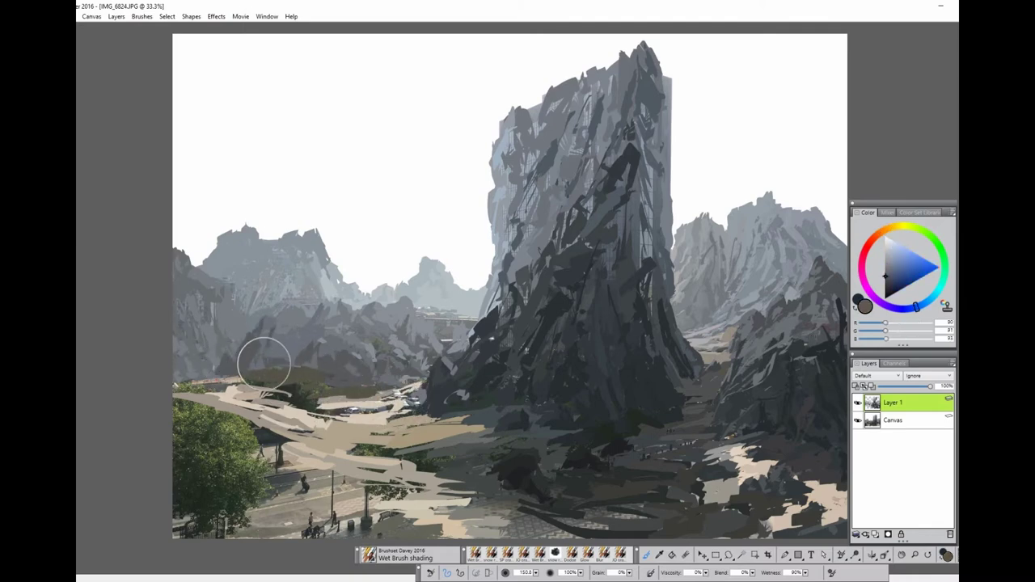
pyautogui.keyDown('alt'); pyautogui.click(282, 386); pyautogui.keyUp('alt')
pyautogui.moveTo(283, 385)
pyautogui.mouseDown()
pyautogui.moveTo(403, 394)
pyautogui.moveTo(242, 441)
pyautogui.moveTo(364, 485)
pyautogui.moveTo(251, 518)
pyautogui.moveTo(309, 494)
pyautogui.moveTo(405, 485)
pyautogui.moveTo(243, 534)
pyautogui.mouseUp()
pyautogui.keyDown('alt'); pyautogui.click(267, 445); pyautogui.keyUp('alt')
pyautogui.keyDown('alt'); pyautogui.click(250, 517); pyautogui.keyUp('alt')
pyautogui.keyDown('alt'); pyautogui.click(502, 525); pyautogui.keyUp('alt')
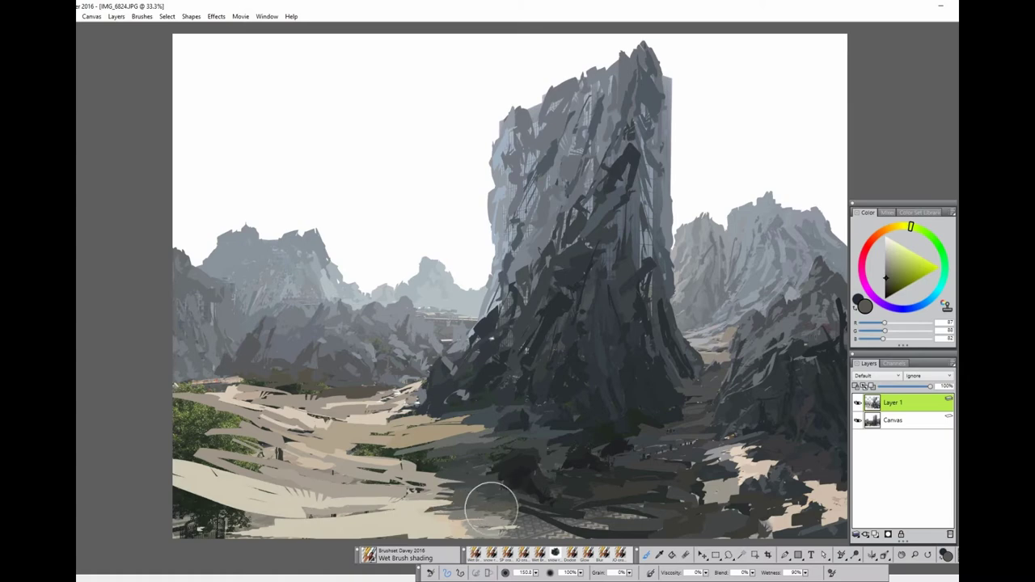
pyautogui.moveTo(491, 505)
pyautogui.mouseDown()
pyautogui.moveTo(561, 513)
pyautogui.moveTo(596, 503)
pyautogui.moveTo(647, 517)
pyautogui.mouseUp()
# Darken the bottom-centre street, the central beige strokes and the ground right of the rock's base
pyautogui.keyDown('alt'); pyautogui.click(527, 513); pyautogui.keyUp('alt')
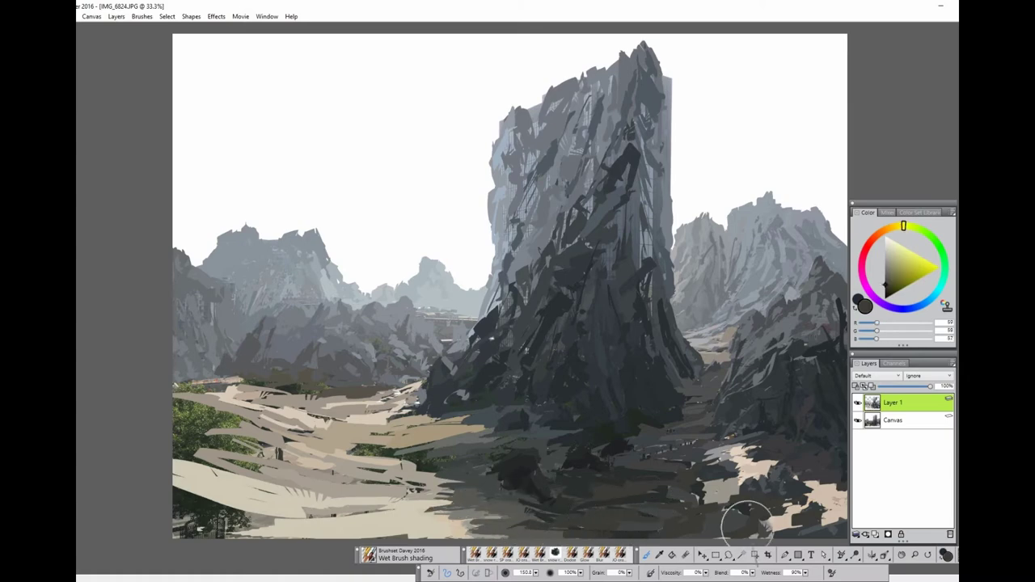
pyautogui.keyDown('alt'); pyautogui.click(440, 434); pyautogui.keyUp('alt')
pyautogui.moveTo(439, 434)
pyautogui.mouseDown()
pyautogui.moveTo(439, 415)
pyautogui.moveTo(527, 434)
pyautogui.moveTo(476, 476)
pyautogui.moveTo(579, 466)
pyautogui.mouseUp()
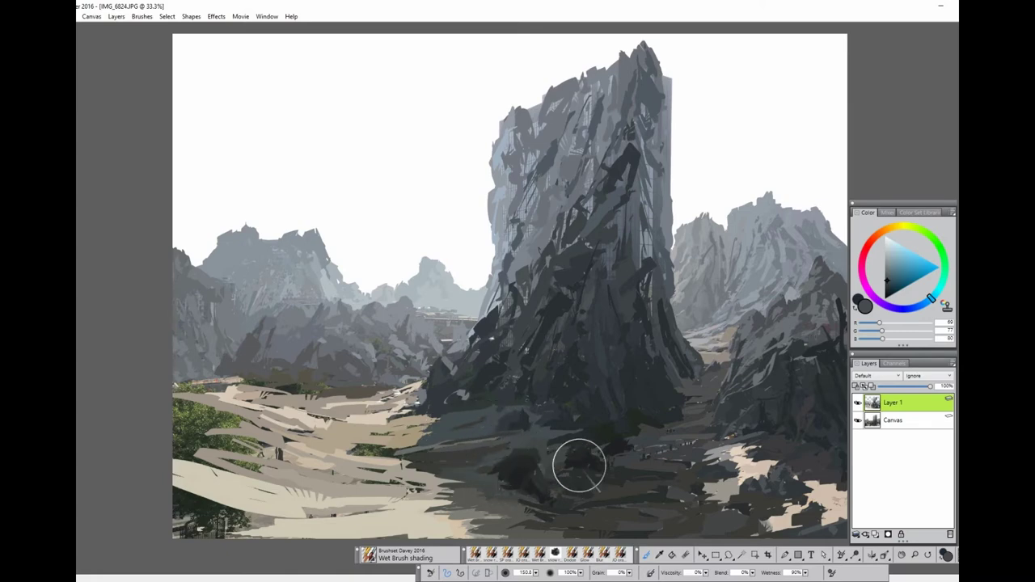
pyautogui.keyDown('alt'); pyautogui.click(599, 425); pyautogui.keyUp('alt')
pyautogui.moveTo(598, 426)
pyautogui.mouseDown()
pyautogui.moveTo(636, 429)
pyautogui.moveTo(671, 455)
pyautogui.moveTo(677, 504)
pyautogui.moveTo(606, 520)
pyautogui.moveTo(653, 524)
pyautogui.mouseUp()
# Cover the light lower-right ground patches with blended dark grey strokes, then add a new layer
pyautogui.keyDown('alt'); pyautogui.click(590, 485); pyautogui.keyUp('alt')
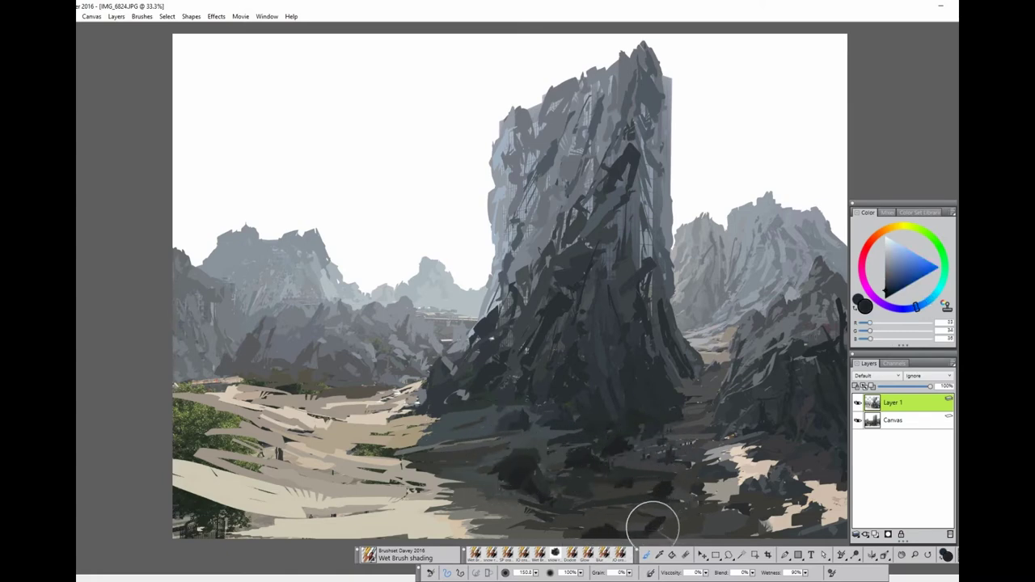
pyautogui.keyDown('alt'); pyautogui.click(755, 499); pyautogui.keyUp('alt')
pyautogui.keyDown('alt'); pyautogui.click(781, 421); pyautogui.keyUp('alt')
pyautogui.moveTo(736, 495)
pyautogui.mouseDown()
pyautogui.moveTo(774, 485)
pyautogui.moveTo(827, 506)
pyautogui.mouseUp()
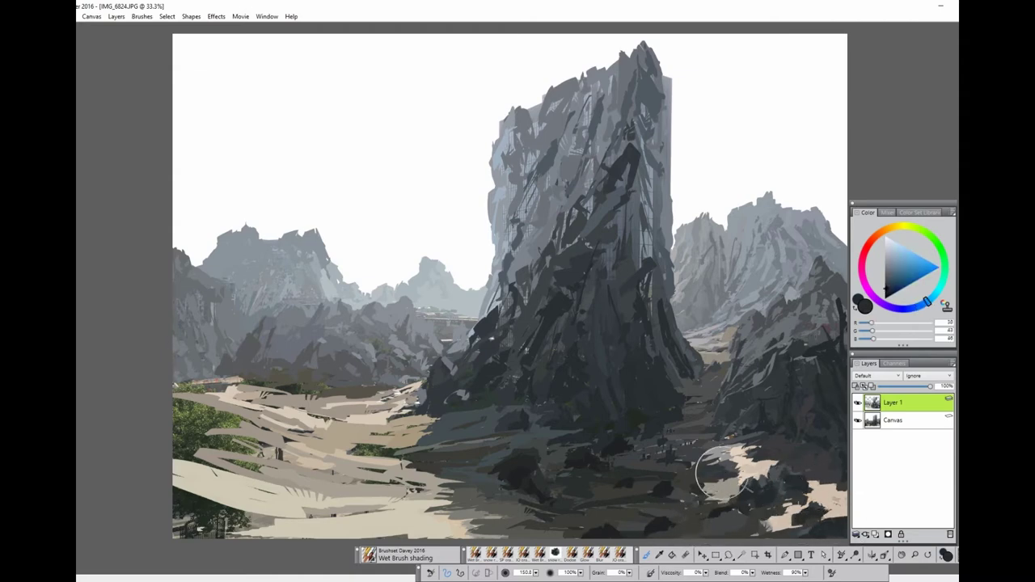
pyautogui.moveTo(705, 469); pyautogui.dragTo(748, 474)
pyautogui.moveTo(569, 465)
pyautogui.mouseDown()
pyautogui.moveTo(504, 478)
pyautogui.moveTo(531, 490)
pyautogui.moveTo(639, 486)
pyautogui.mouseUp()
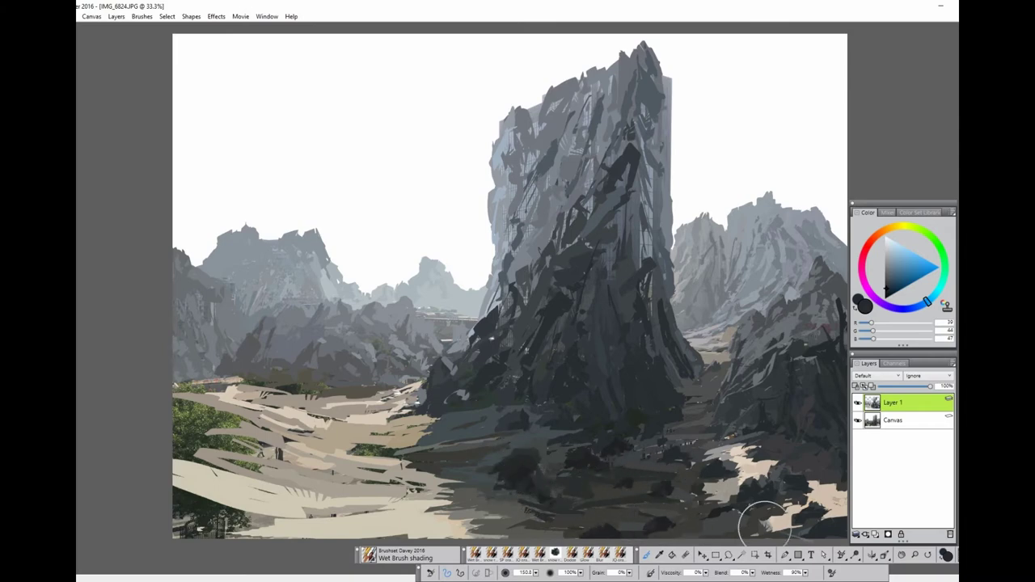
pyautogui.hotkey('ctrl', 'shift', 'n')
# Lighten the rock tower's upper-left face and paint beige sand over the left-foreground trees
pyautogui.keyDown('alt'); pyautogui.click(814, 400); pyautogui.keyUp('alt')
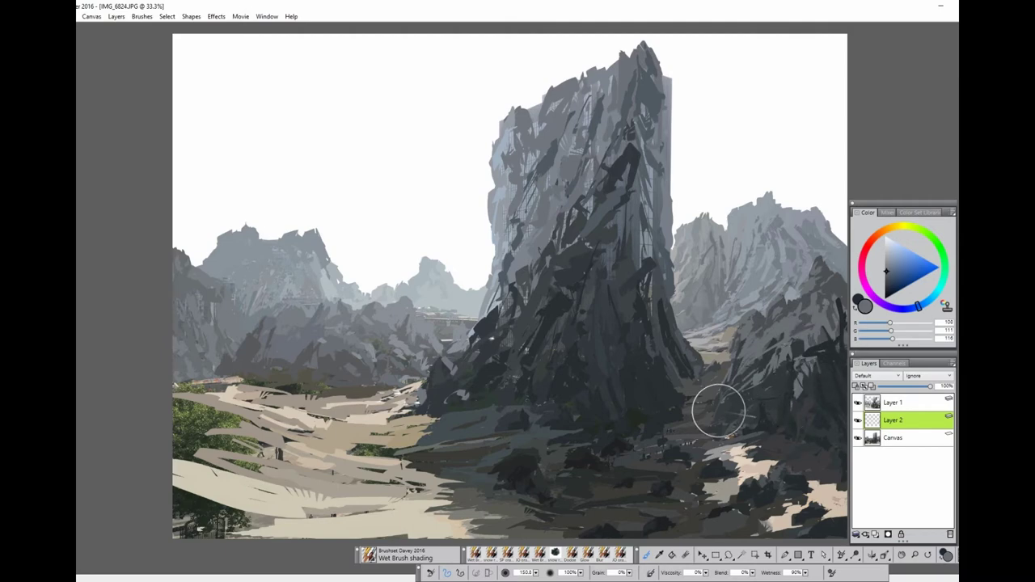
pyautogui.keyDown('alt'); pyautogui.click(501, 323); pyautogui.keyUp('alt')
pyautogui.moveTo(474, 351)
pyautogui.mouseDown()
pyautogui.moveTo(510, 267)
pyautogui.moveTo(517, 138)
pyautogui.moveTo(530, 225)
pyautogui.mouseUp()
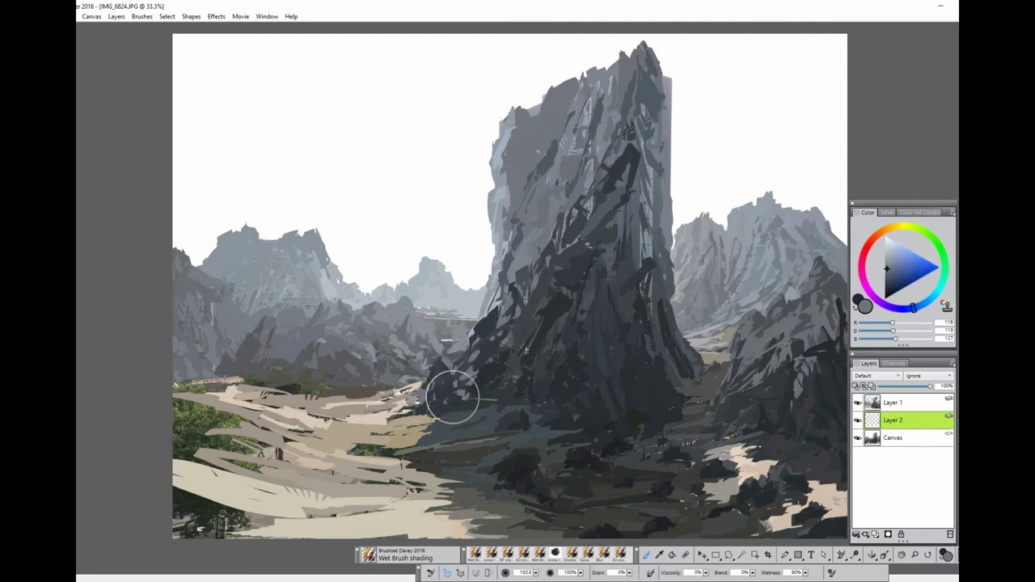
pyautogui.keyDown('alt'); pyautogui.click(424, 408); pyautogui.keyUp('alt')
pyautogui.moveTo(348, 441)
pyautogui.mouseDown()
pyautogui.moveTo(194, 412)
pyautogui.moveTo(267, 469)
pyautogui.mouseUp()
pyautogui.moveTo(178, 381); pyautogui.dragTo(312, 388)
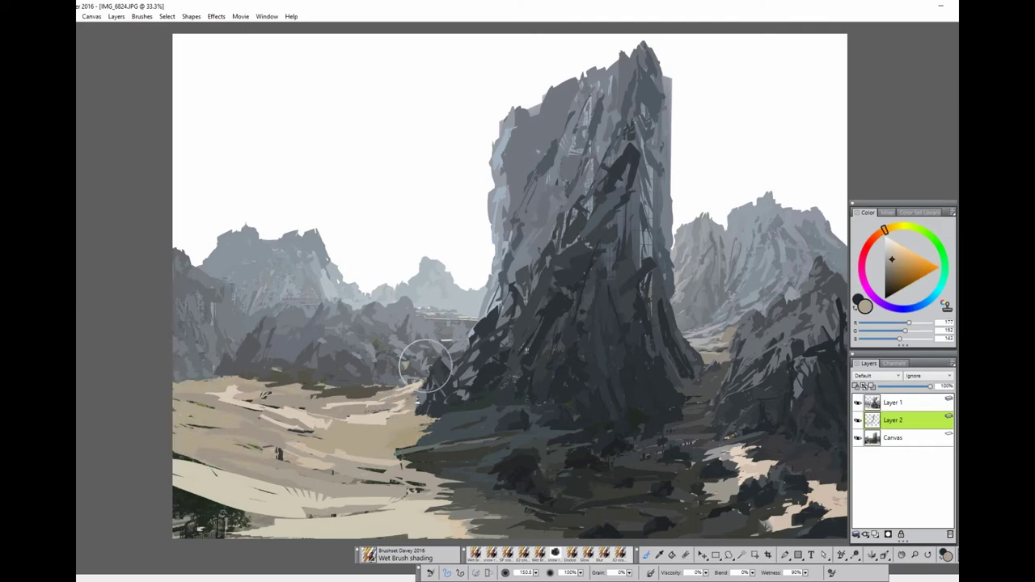
pyautogui.moveTo(425, 364); pyautogui.dragTo(439, 335)
# Paint light grey and tan strokes over the dark trees across the lower-left foreground
pyautogui.keyDown('alt'); pyautogui.click(437, 320); pyautogui.keyUp('alt')
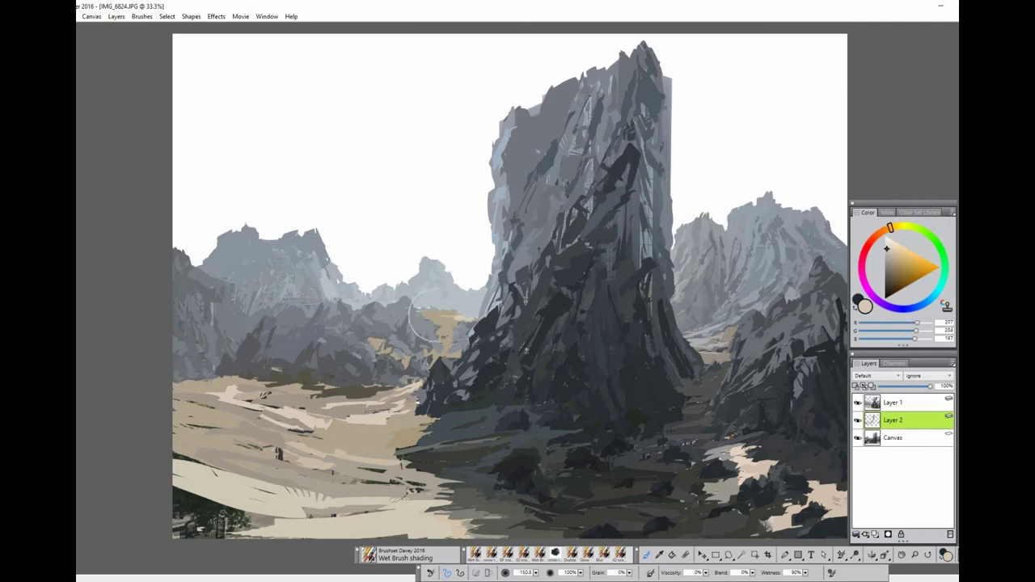
pyautogui.keyDown('alt'); pyautogui.click(711, 346); pyautogui.keyUp('alt')
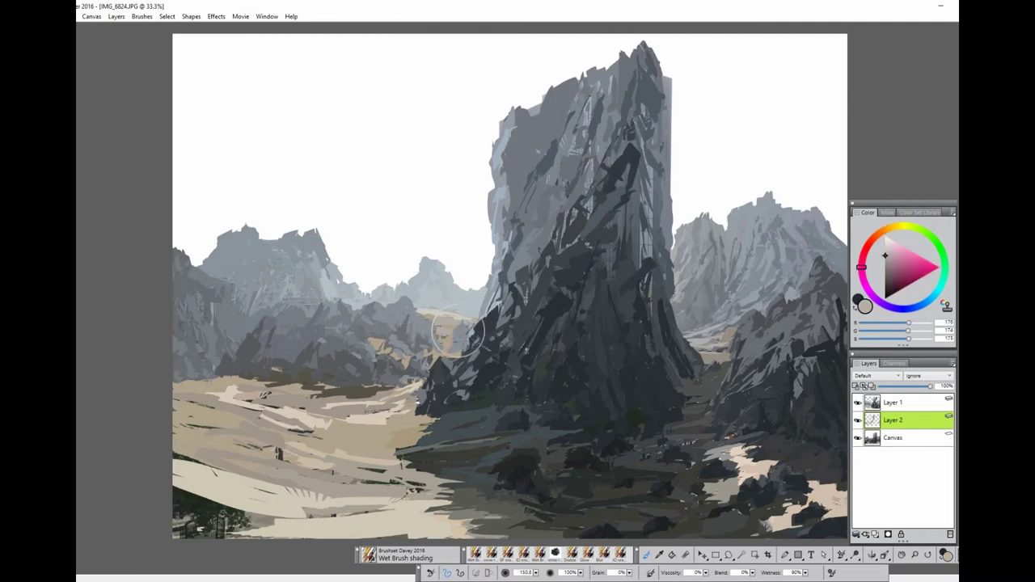
pyautogui.hotkey('ctrl', 'z')
pyautogui.moveTo(271, 518); pyautogui.dragTo(170, 486)
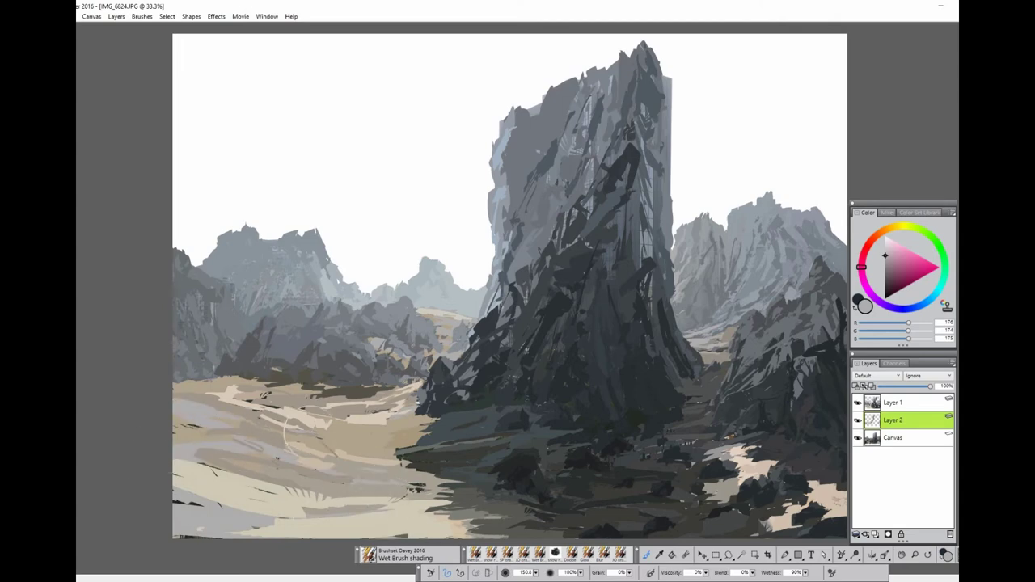
pyautogui.keyDown('alt'); pyautogui.click(436, 456); pyautogui.keyUp('alt')
pyautogui.moveTo(239, 517); pyautogui.dragTo(376, 484)
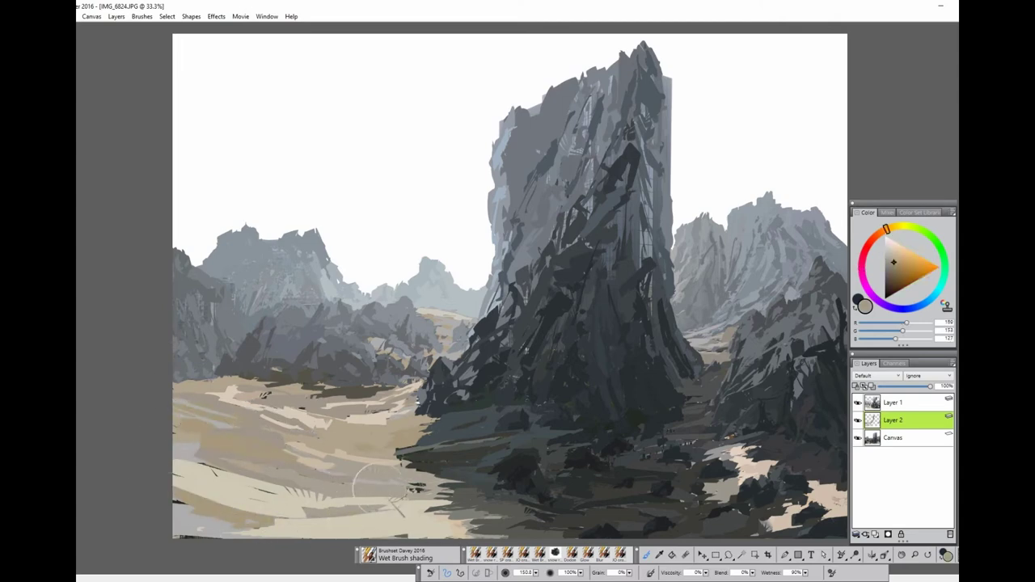
pyautogui.keyDown('alt'); pyautogui.click(677, 480); pyautogui.keyUp('alt')
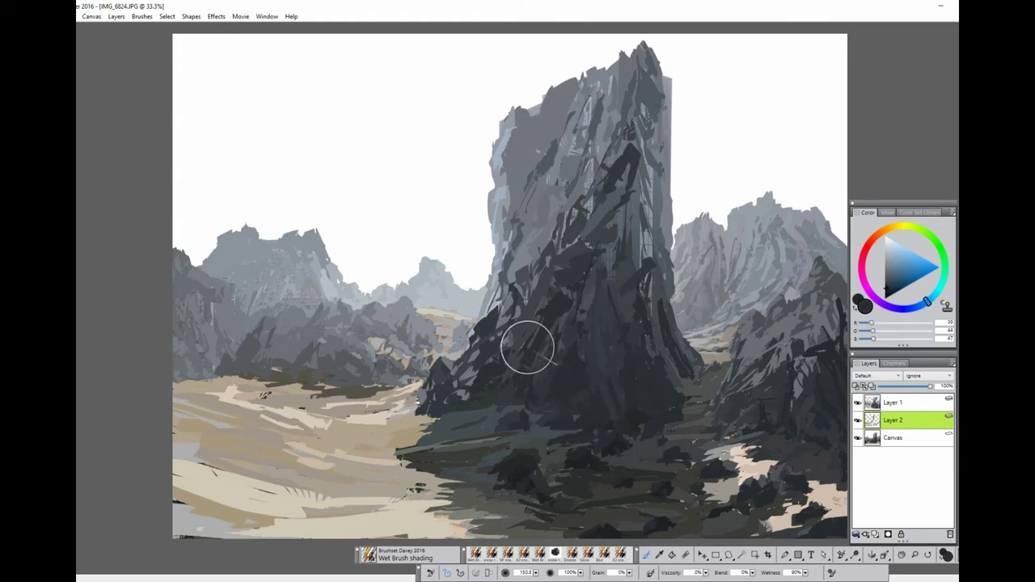
# Shade down the centre and upper part of the tall rock with sampled greys
pyautogui.keyDown('alt'); pyautogui.click(523, 313); pyautogui.keyUp('alt')
pyautogui.moveTo(596, 242)
pyautogui.mouseDown()
pyautogui.moveTo(589, 196)
pyautogui.moveTo(647, 224)
pyautogui.moveTo(643, 307)
pyautogui.mouseUp()
pyautogui.keyDown('alt'); pyautogui.click(654, 312); pyautogui.keyUp('alt')
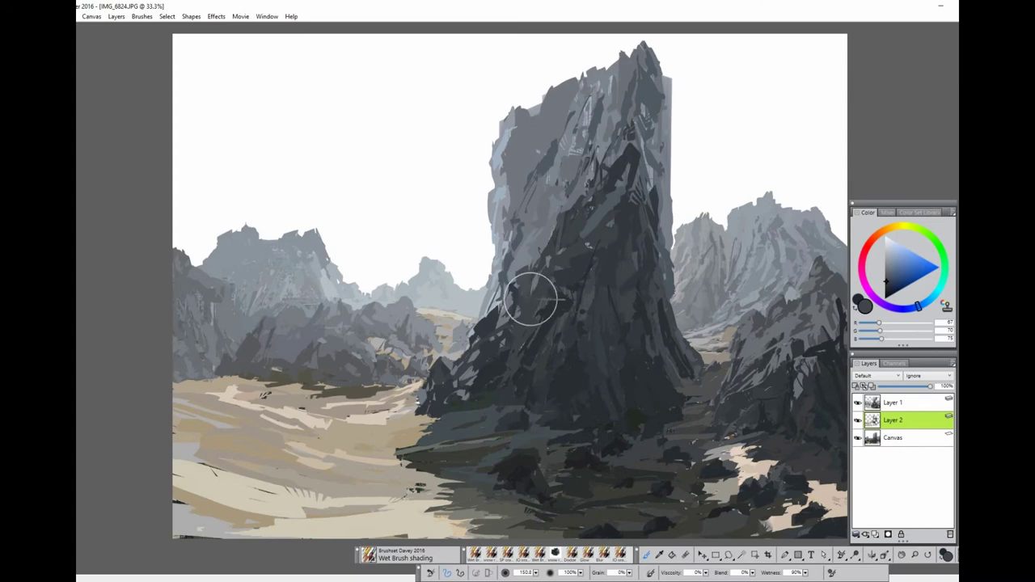
pyautogui.moveTo(548, 175); pyautogui.dragTo(589, 219)
# Repaint the tall rock's top into a broader peak and sample dark greys from its base
pyautogui.keyDown('alt'); pyautogui.click(573, 197); pyautogui.keyUp('alt')
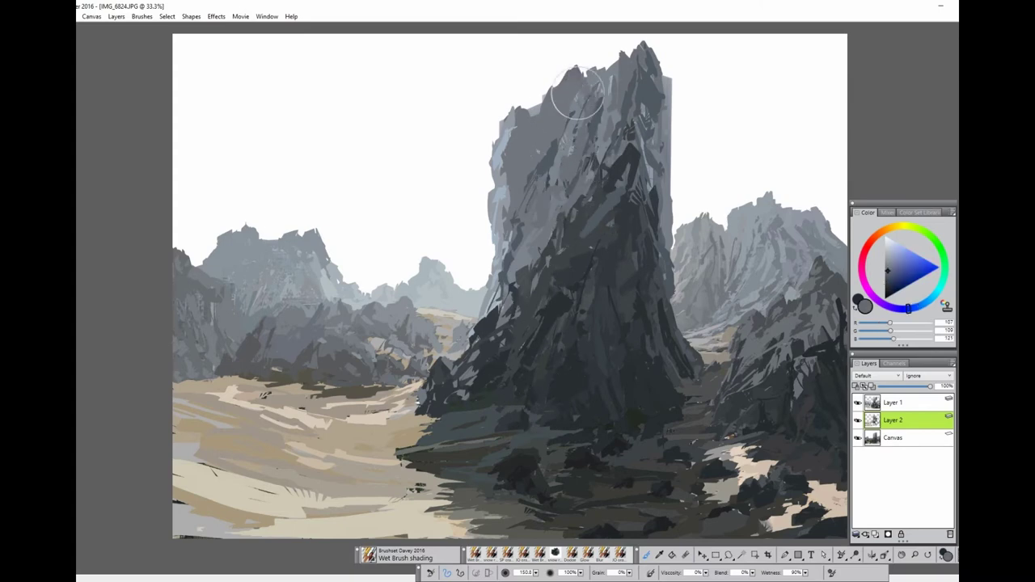
pyautogui.moveTo(577, 92)
pyautogui.mouseDown()
pyautogui.moveTo(623, 45)
pyautogui.moveTo(666, 102)
pyautogui.moveTo(643, 98)
pyautogui.moveTo(571, 155)
pyautogui.mouseUp()
pyautogui.keyDown('alt'); pyautogui.click(615, 198); pyautogui.keyUp('alt')
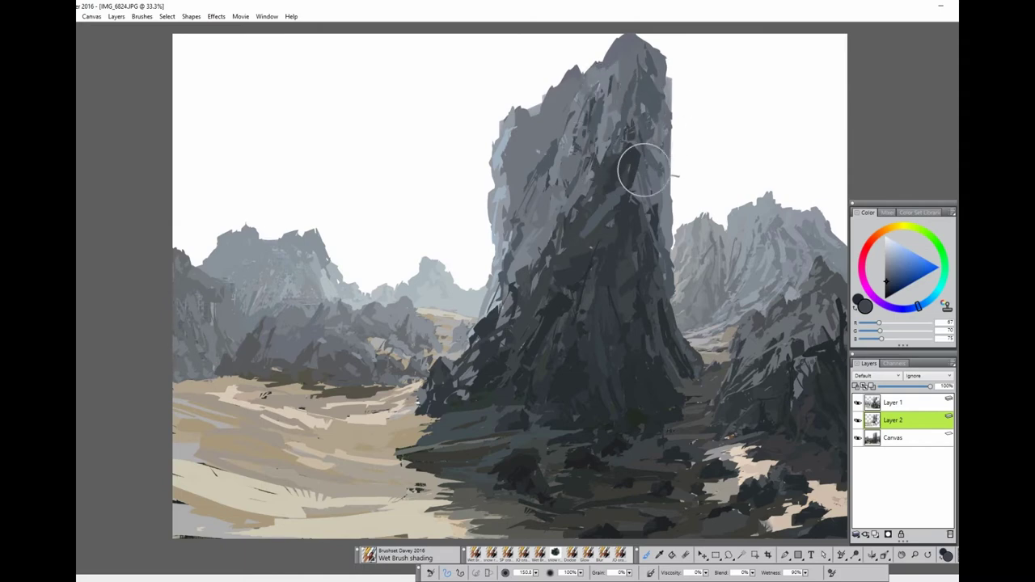
pyautogui.keyDown('alt'); pyautogui.click(520, 459); pyautogui.keyUp('alt')
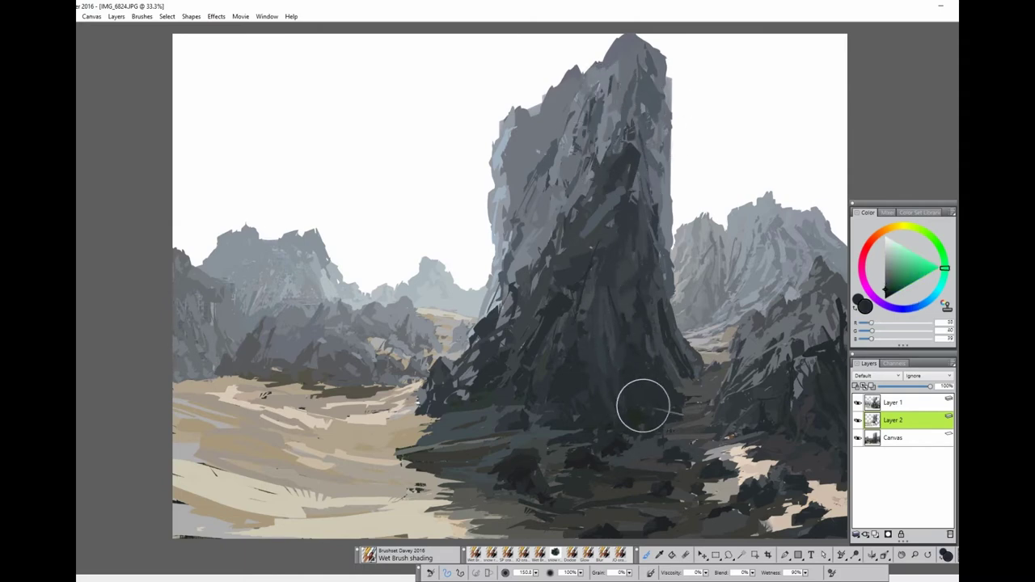
pyautogui.keyDown('alt'); pyautogui.click(632, 439); pyautogui.keyUp('alt')
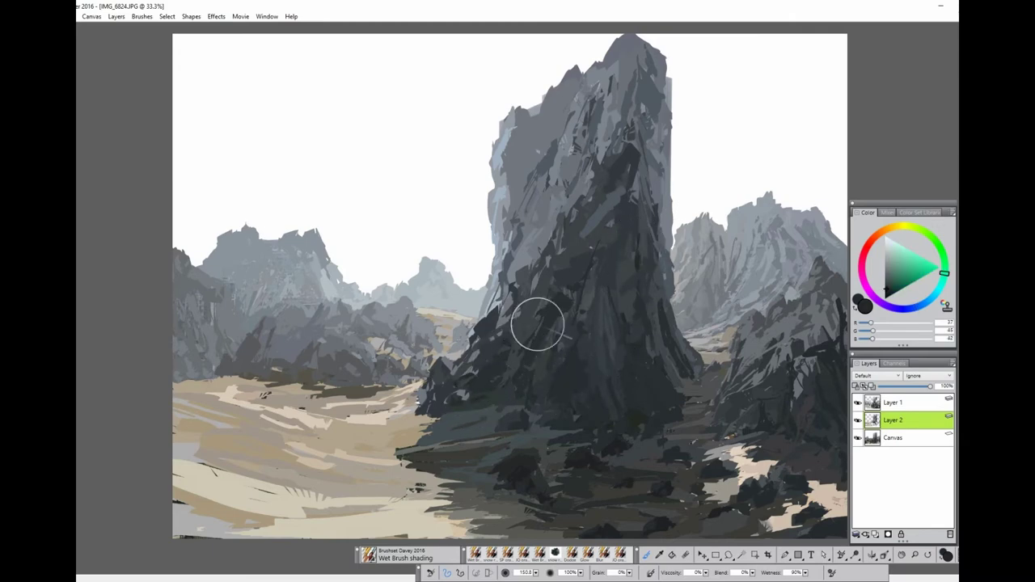
pyautogui.keyDown('alt'); pyautogui.click(470, 453); pyautogui.keyUp('alt')
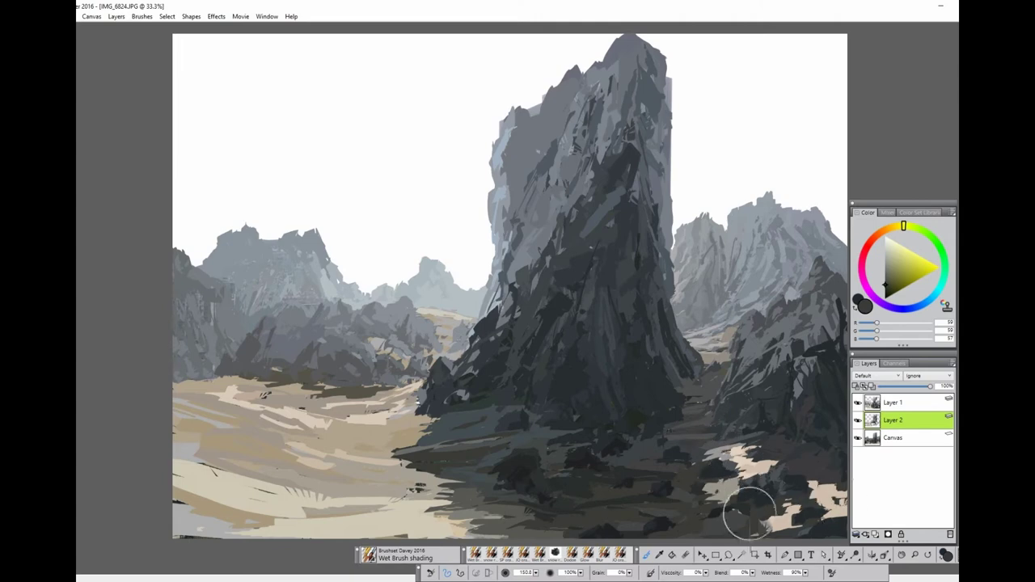
# Sample bluish greys from the right rocks and add grey rock around the right-hand peak
pyautogui.keyDown('alt'); pyautogui.click(729, 406); pyautogui.keyUp('alt')
pyautogui.keyDown('alt'); pyautogui.click(775, 272); pyautogui.keyUp('alt')
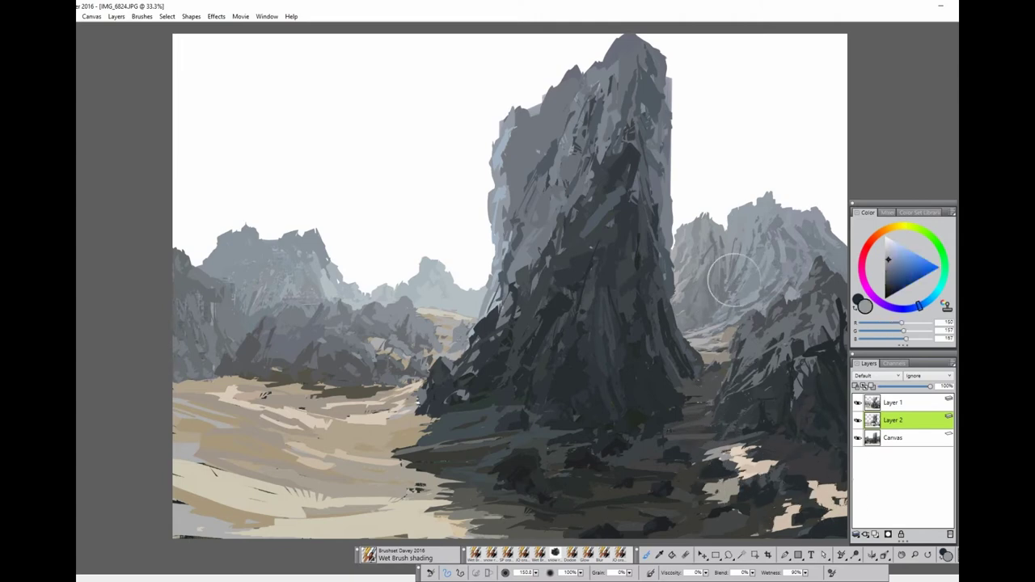
pyautogui.keyDown('alt'); pyautogui.click(692, 255); pyautogui.keyUp('alt')
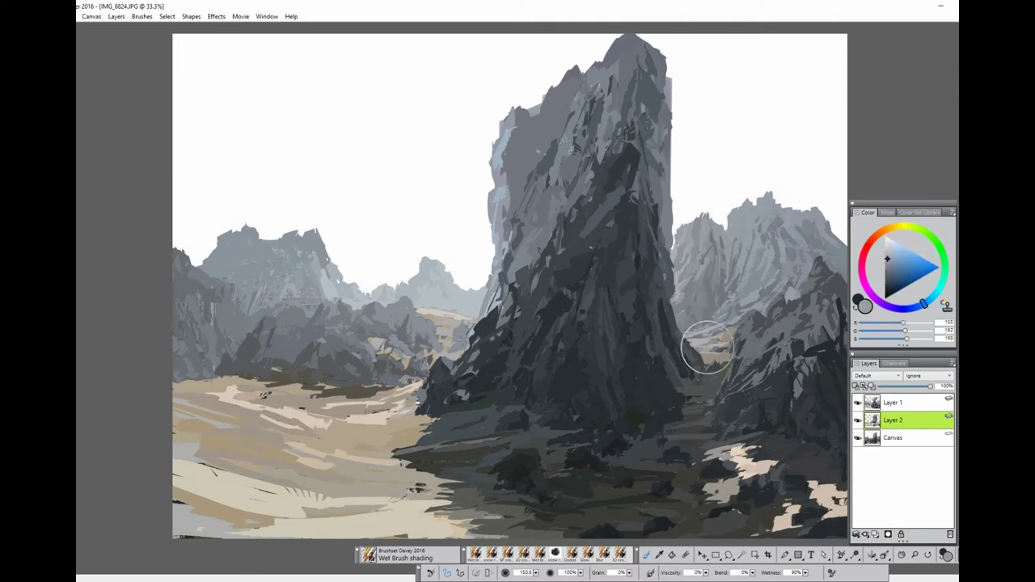
pyautogui.keyDown('alt'); pyautogui.click(823, 251); pyautogui.keyUp('alt')
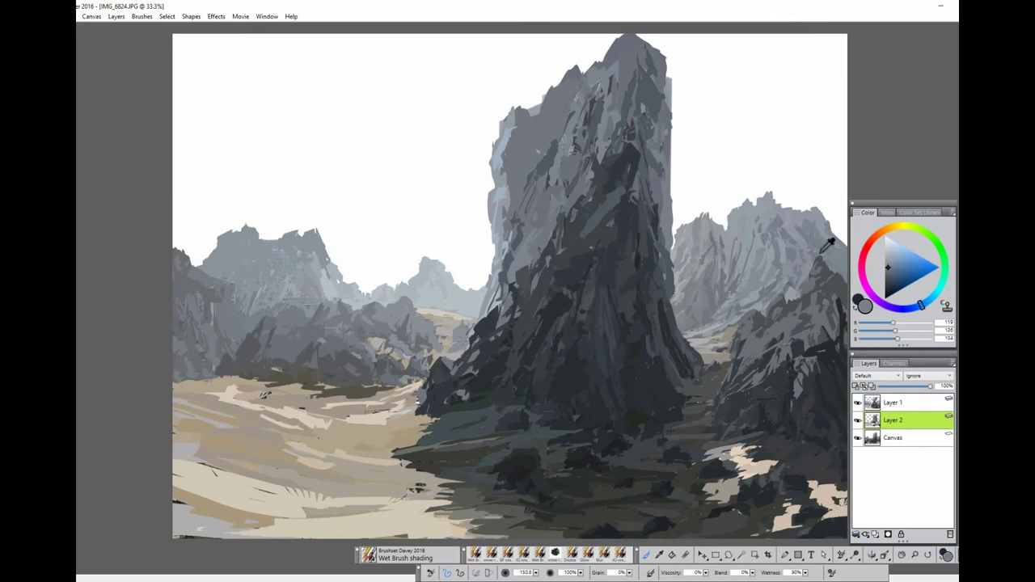
pyautogui.keyDown('alt'); pyautogui.click(777, 201); pyautogui.keyUp('alt')
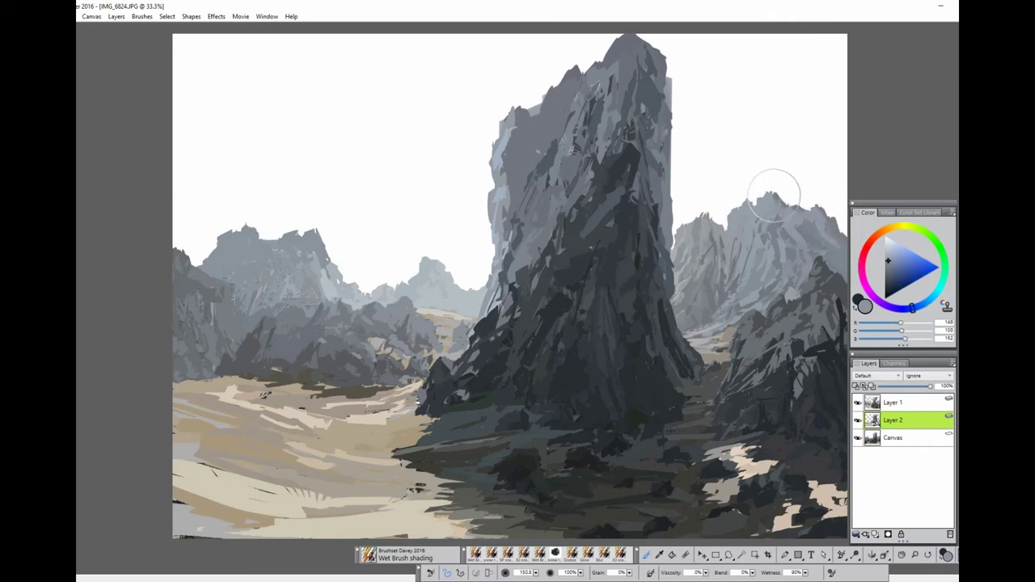
pyautogui.moveTo(814, 208); pyautogui.dragTo(810, 213)
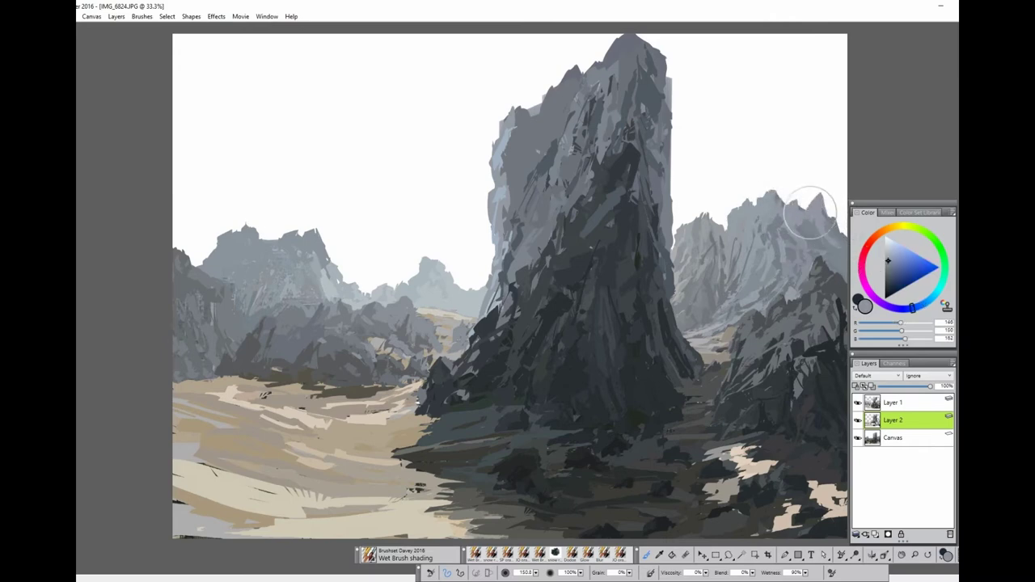
pyautogui.keyDown('alt'); pyautogui.click(830, 218); pyautogui.keyUp('alt')
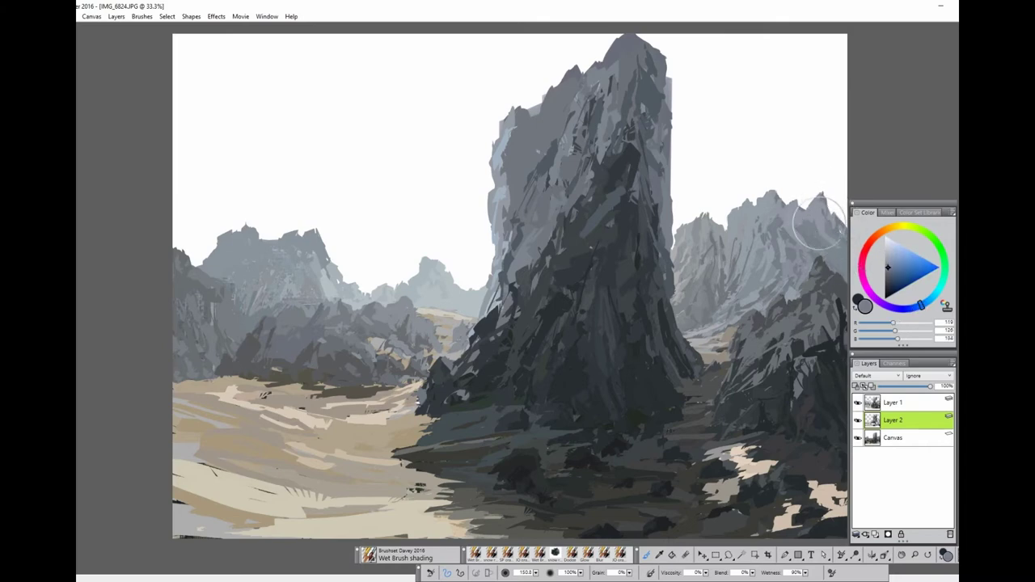
# Paint dark grey along the left sand's upper edge and dark green-grey stones at bottom-left
pyautogui.keyDown('alt'); pyautogui.click(453, 324); pyautogui.keyUp('alt')
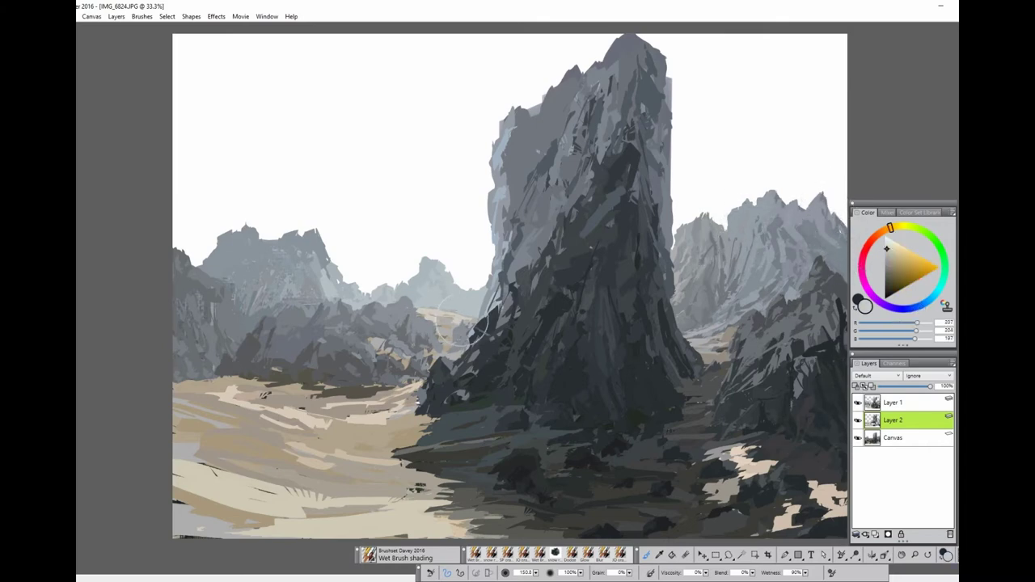
pyautogui.keyDown('alt'); pyautogui.click(280, 253); pyautogui.keyUp('alt')
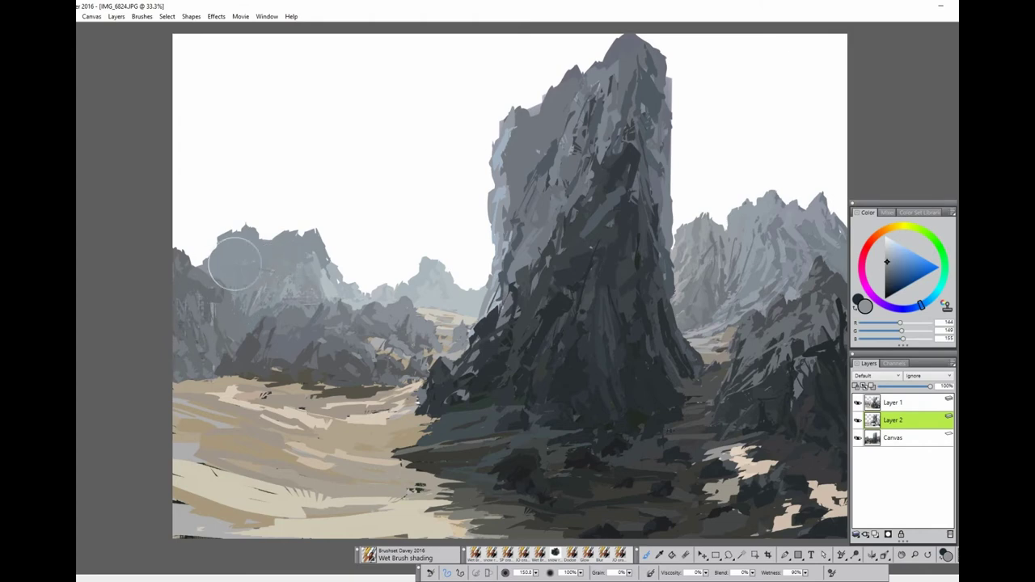
pyautogui.keyDown('alt'); pyautogui.click(174, 298); pyautogui.keyUp('alt')
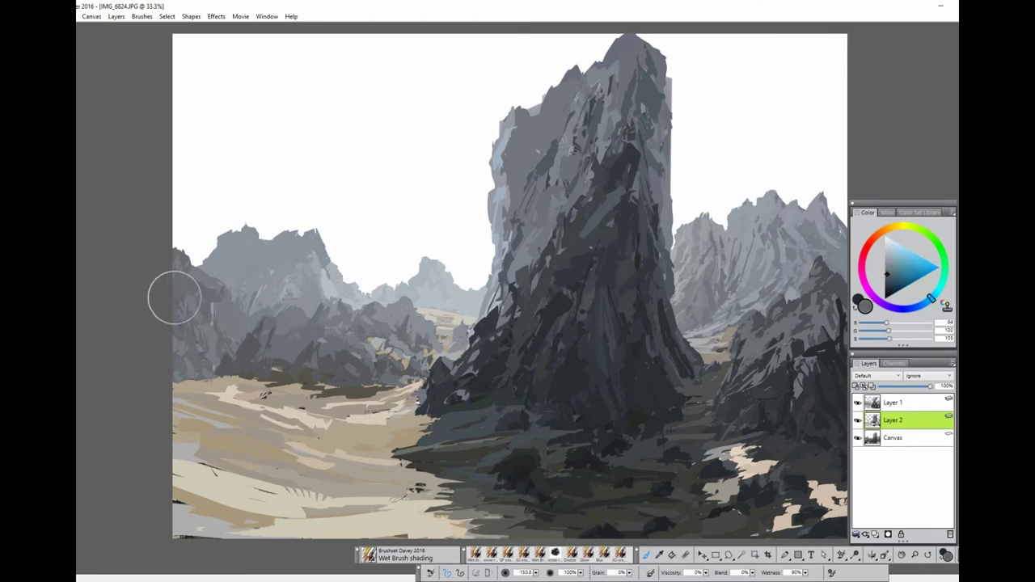
pyautogui.moveTo(198, 368); pyautogui.dragTo(238, 365)
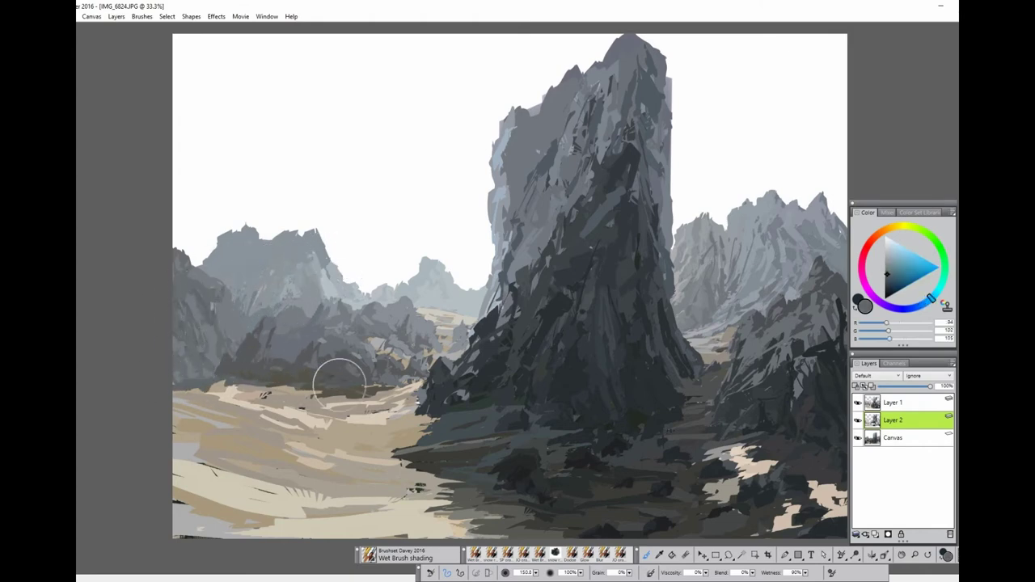
pyautogui.keyDown('alt'); pyautogui.click(437, 389); pyautogui.keyUp('alt')
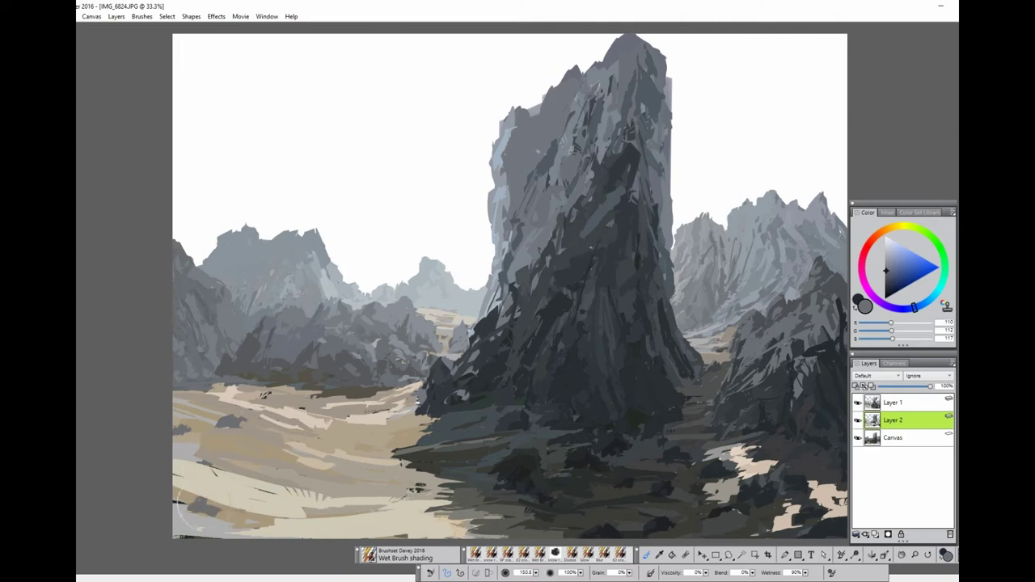
pyautogui.keyDown('alt'); pyautogui.click(566, 501); pyautogui.keyUp('alt')
pyautogui.moveTo(180, 503); pyautogui.dragTo(212, 522)
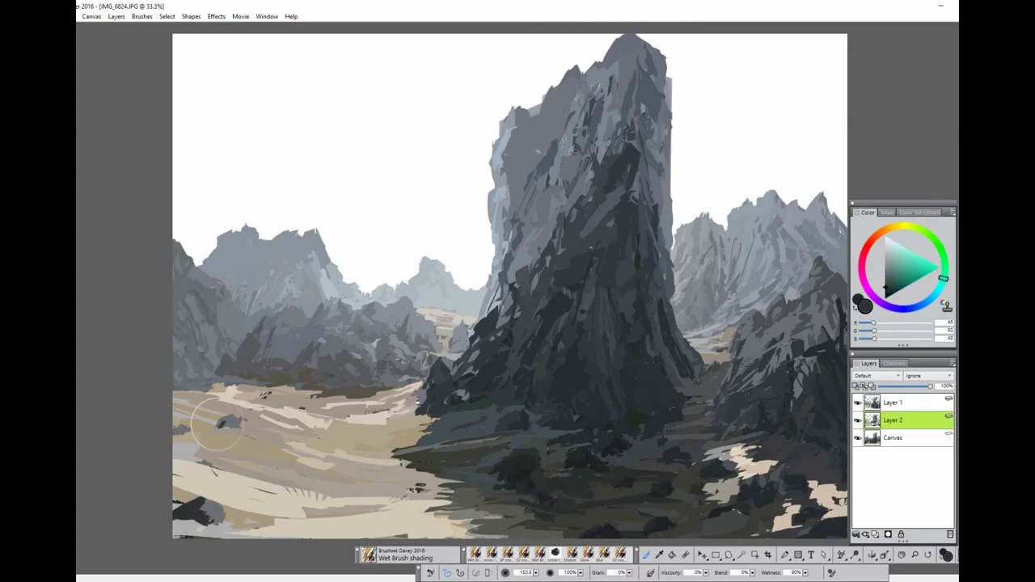
pyautogui.moveTo(202, 421); pyautogui.dragTo(243, 425)
# On a new layer, brush pale light-blue cloud streaks across the upper-right and upper-left sky
pyautogui.hotkey('ctrl', 'shift', 'n')
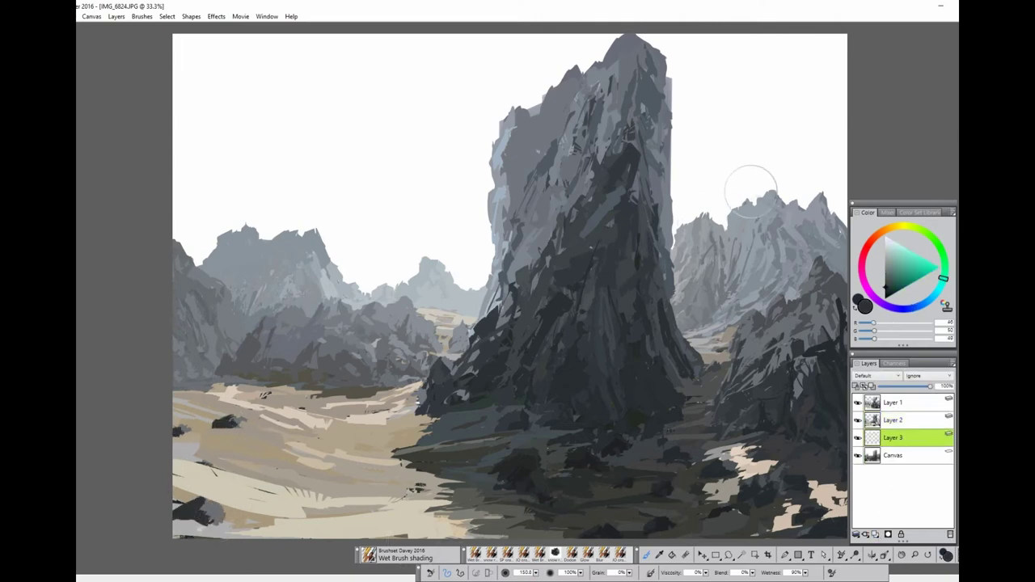
pyautogui.keyDown('alt'); pyautogui.click(689, 210); pyautogui.keyUp('alt')
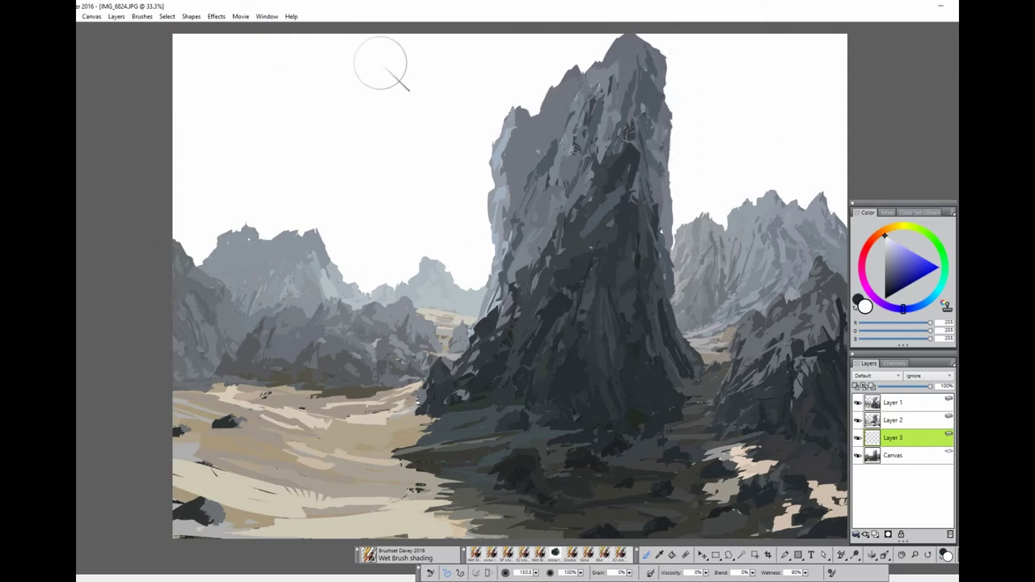
pyautogui.click(890, 241)
pyautogui.moveTo(817, 49)
pyautogui.mouseDown()
pyautogui.moveTo(785, 69)
pyautogui.moveTo(836, 84)
pyautogui.moveTo(744, 58)
pyautogui.moveTo(842, 121)
pyautogui.moveTo(222, 65)
pyautogui.moveTo(439, 76)
pyautogui.mouseUp()
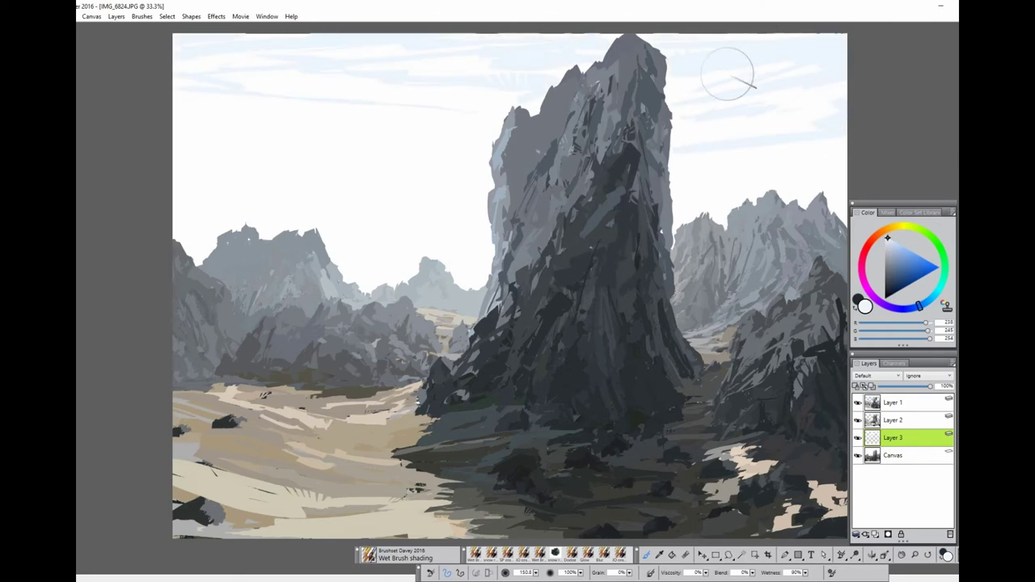
pyautogui.keyDown('alt'); pyautogui.click(760, 129); pyautogui.keyUp('alt')
pyautogui.keyDown('alt'); pyautogui.click(730, 139); pyautogui.keyUp('alt')
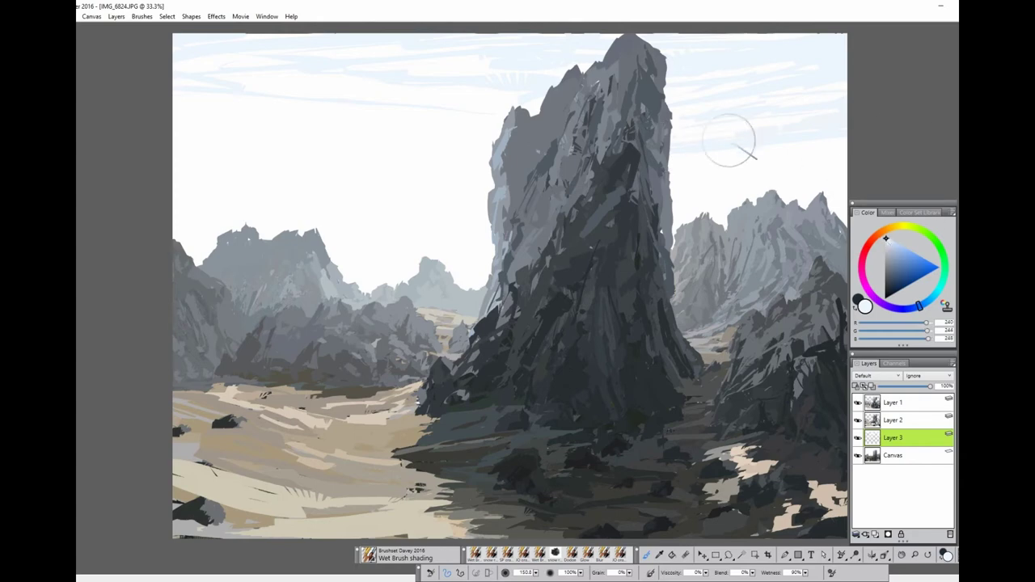
pyautogui.moveTo(416, 105)
pyautogui.mouseDown()
pyautogui.moveTo(195, 80)
pyautogui.moveTo(470, 118)
pyautogui.mouseUp()
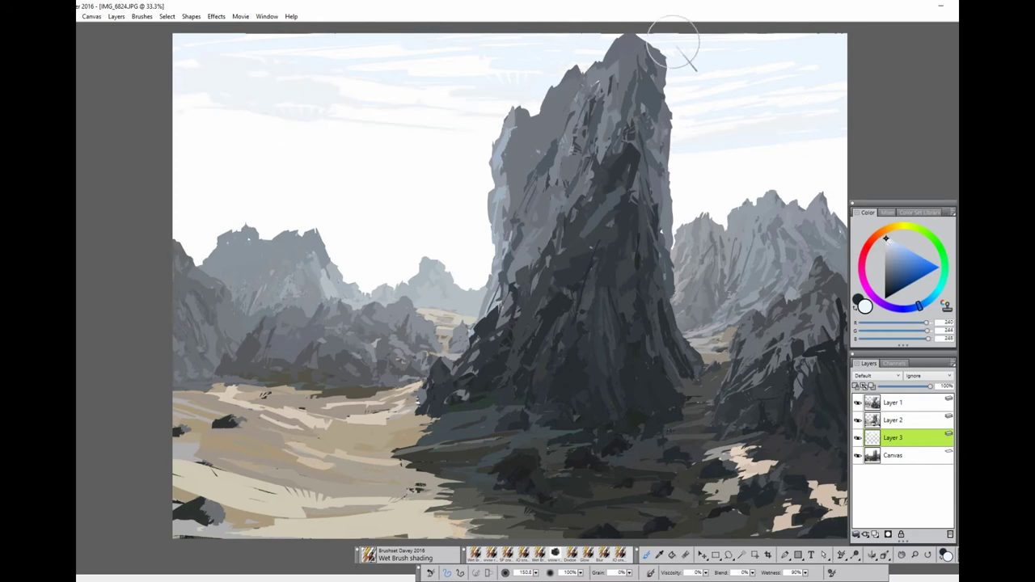
pyautogui.moveTo(291, 51); pyautogui.dragTo(380, 55)
# Add faint pinkish cloud strokes around the spire, then make Layer 2 active again
pyautogui.keyDown('alt'); pyautogui.click(704, 150); pyautogui.keyUp('alt')
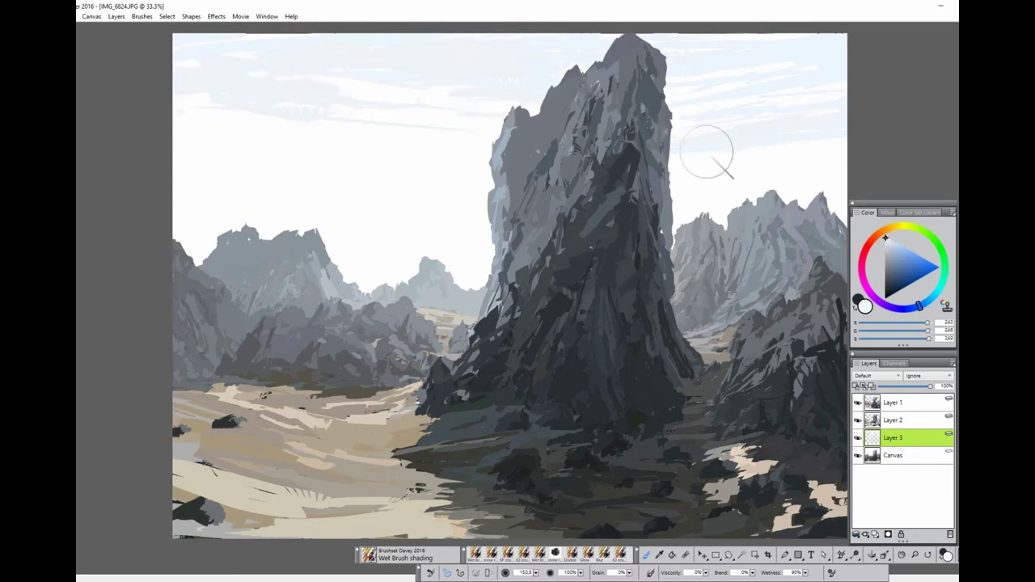
pyautogui.moveTo(760, 161); pyautogui.dragTo(696, 121)
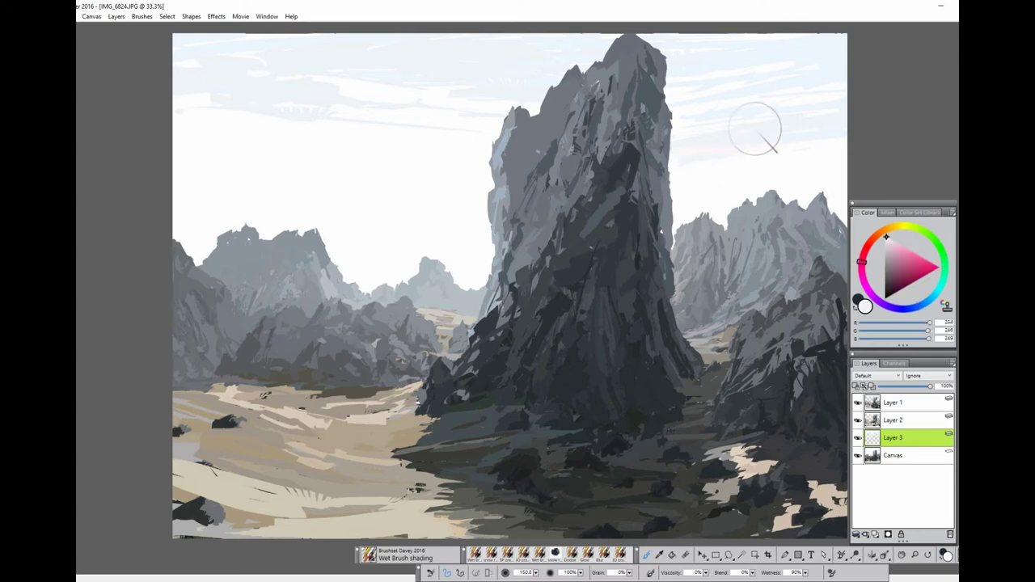
pyautogui.moveTo(501, 113); pyautogui.dragTo(550, 73)
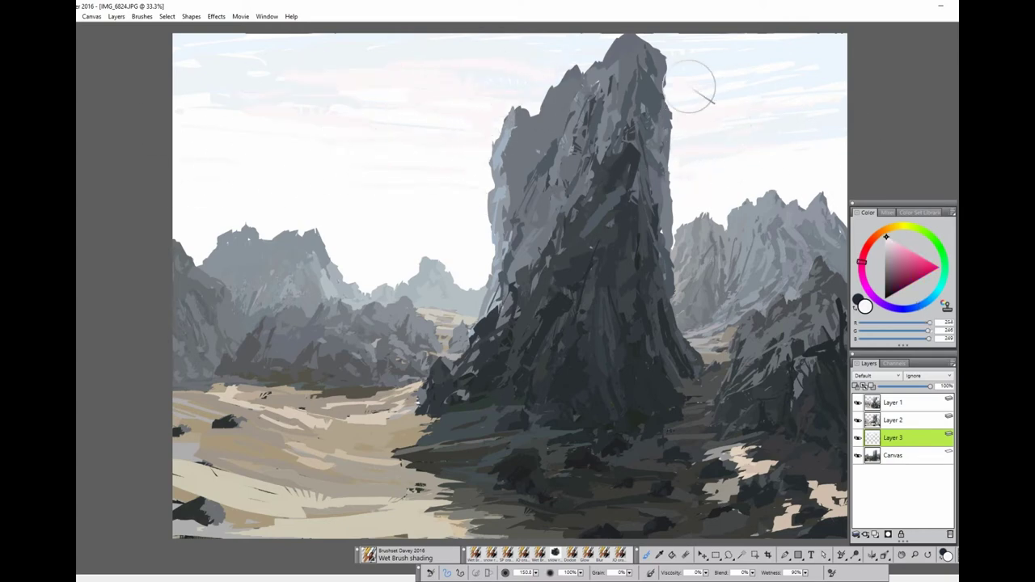
pyautogui.click(898, 421)
pyautogui.keyDown('alt'); pyautogui.click(524, 162); pyautogui.keyUp('alt')
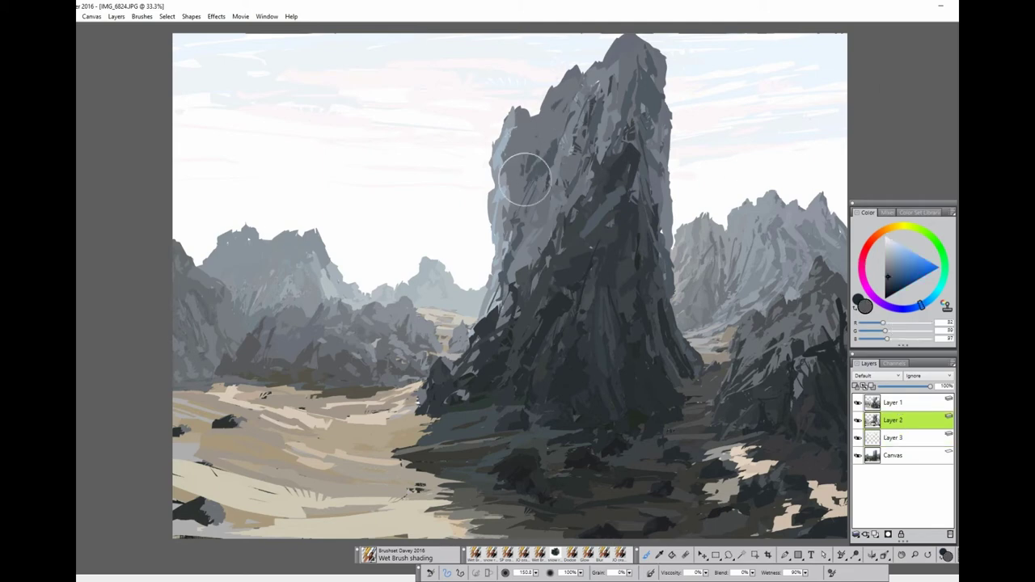
# Smooth the lower-left sand with light beige on Layer 2, then switch to Layer 1
pyautogui.keyDown('alt'); pyautogui.click(602, 318); pyautogui.keyUp('alt')
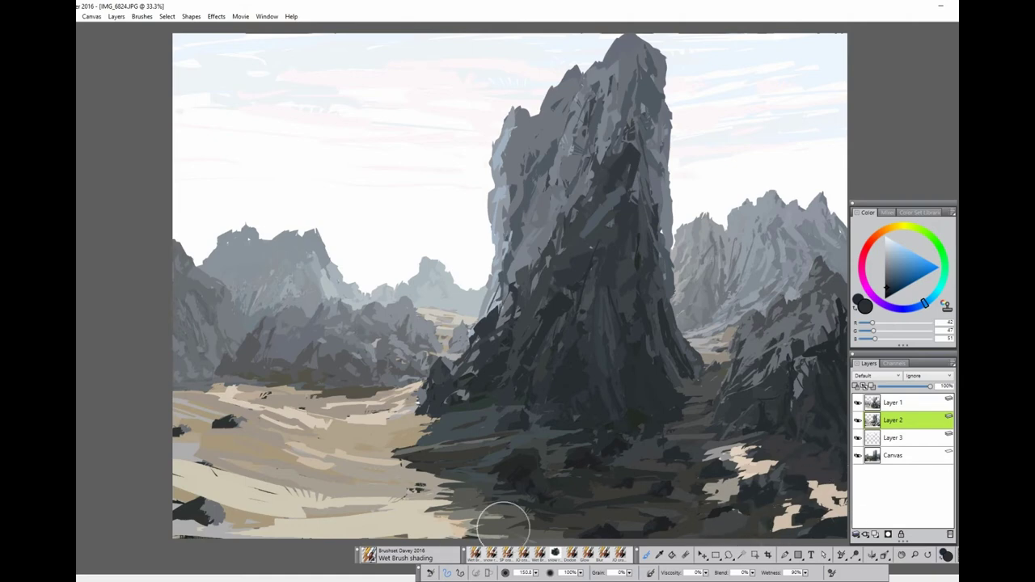
pyautogui.keyDown('alt'); pyautogui.click(554, 525); pyautogui.keyUp('alt')
pyautogui.keyDown('alt'); pyautogui.click(463, 528); pyautogui.keyUp('alt')
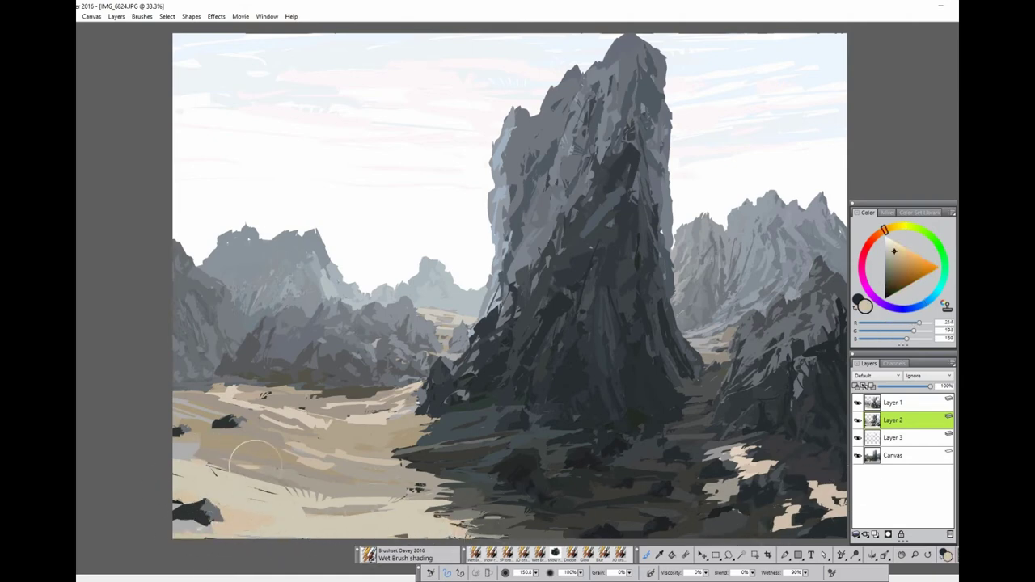
pyautogui.moveTo(265, 423); pyautogui.dragTo(210, 425)
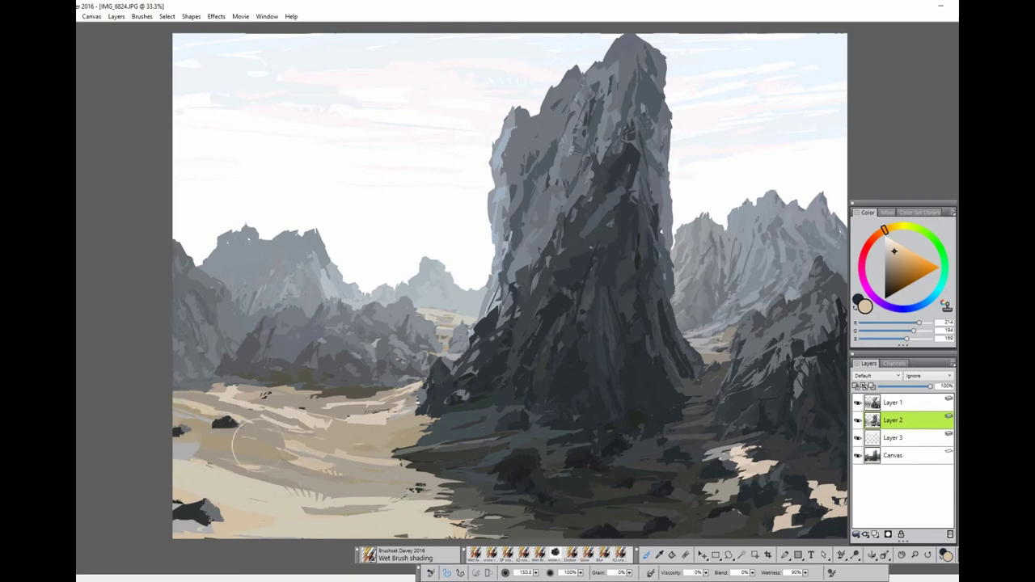
pyautogui.keyDown('alt'); pyautogui.click(199, 368); pyautogui.keyUp('alt')
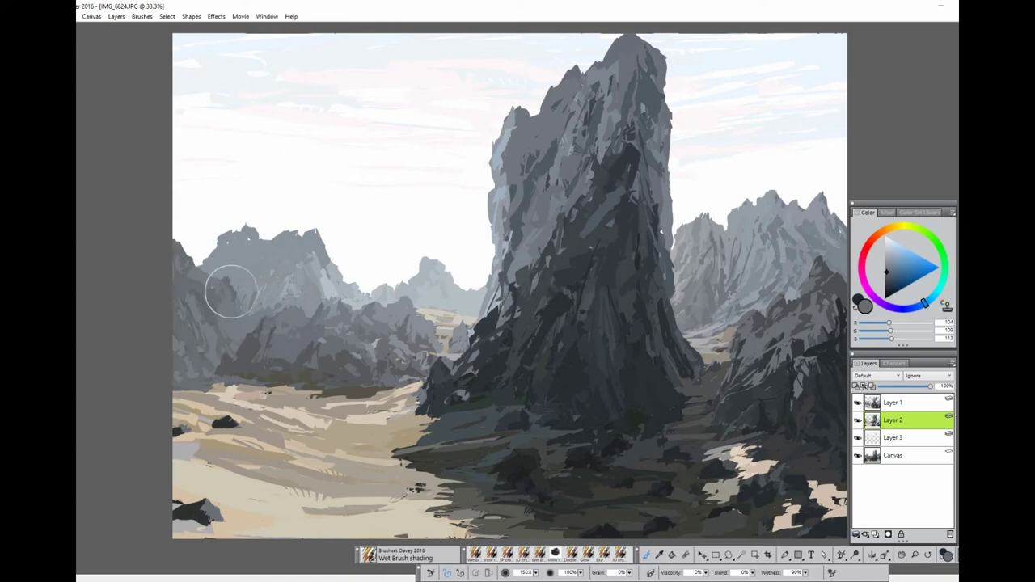
pyautogui.click(894, 402)
pyautogui.keyDown('alt'); pyautogui.click(477, 300); pyautogui.keyUp('alt')
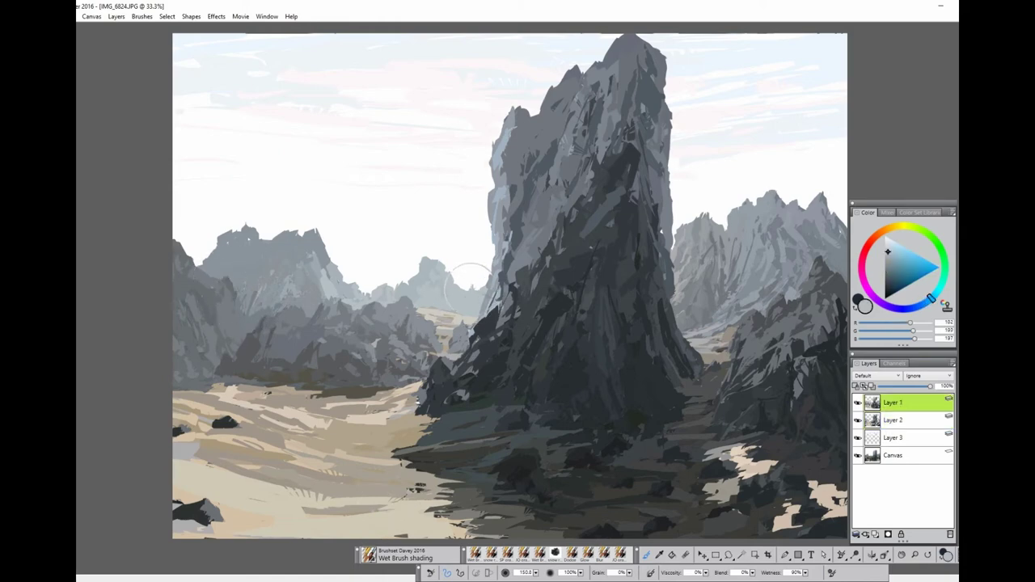
# Add beige and dark grey strokes over the mid-ground rocks left of the spire
pyautogui.keyDown('alt'); pyautogui.click(477, 330); pyautogui.keyUp('alt')
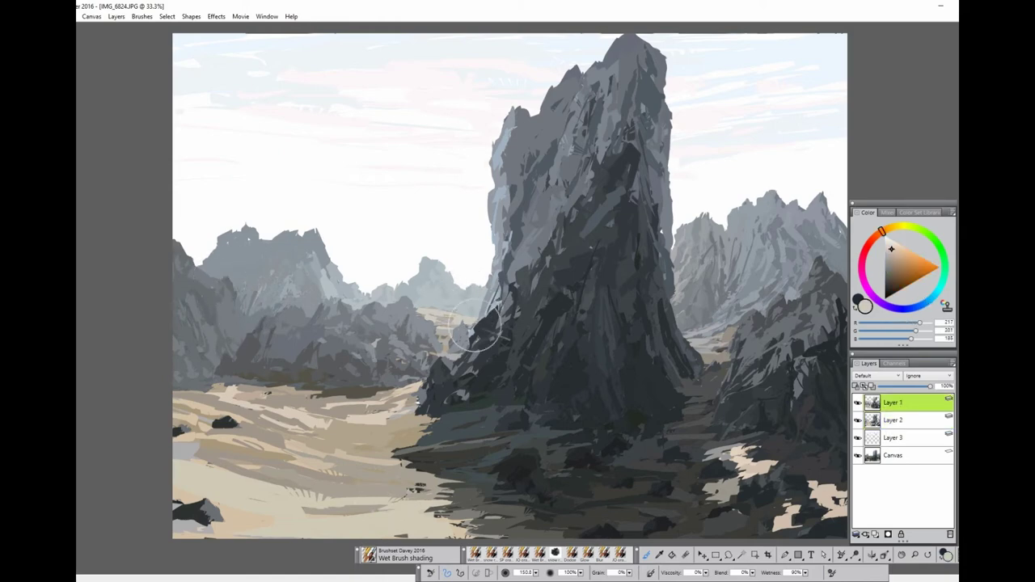
pyautogui.moveTo(477, 329); pyautogui.dragTo(362, 304)
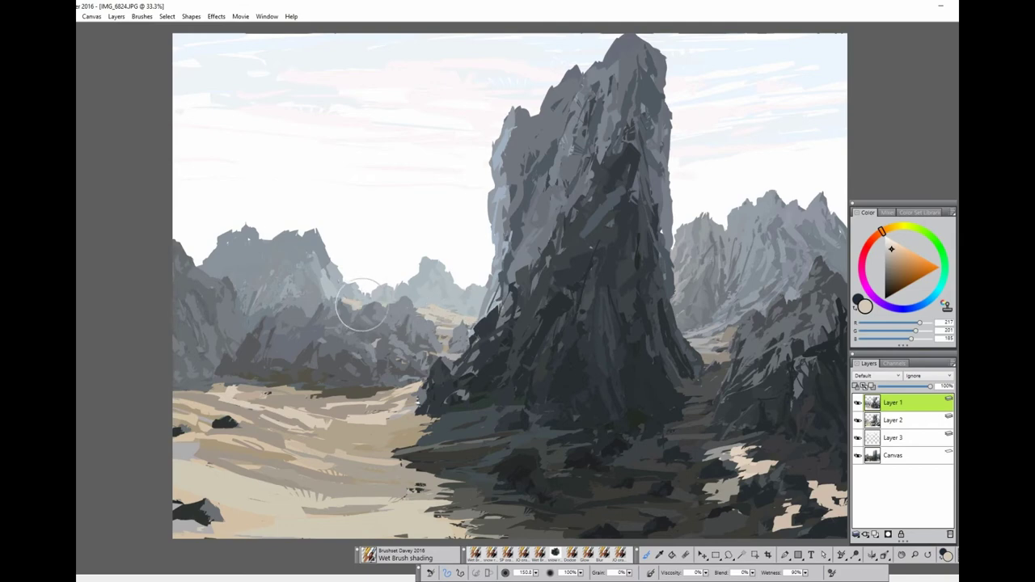
pyautogui.keyDown('alt'); pyautogui.click(319, 306); pyautogui.keyUp('alt')
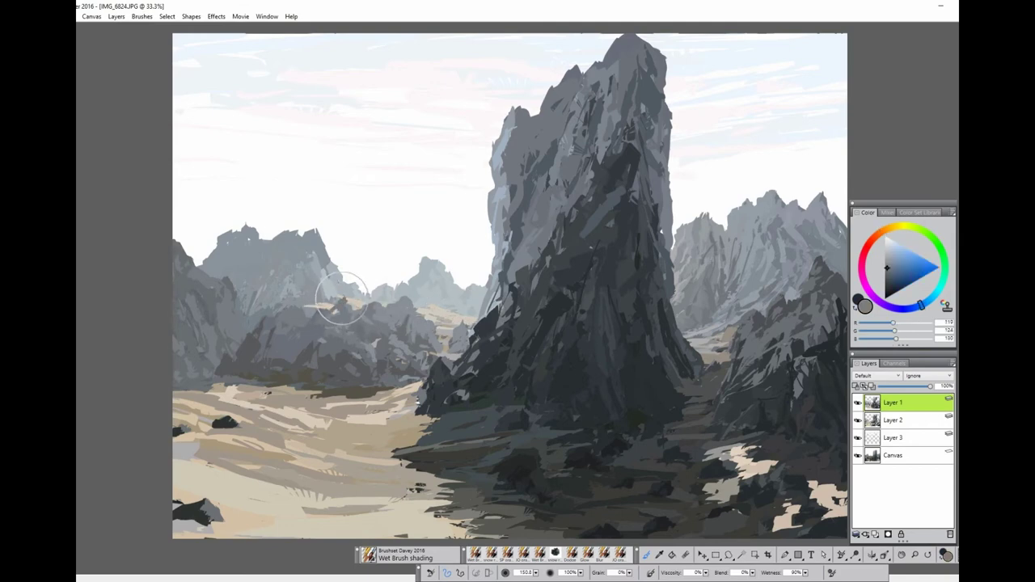
pyautogui.keyDown('alt'); pyautogui.click(328, 314); pyautogui.keyUp('alt')
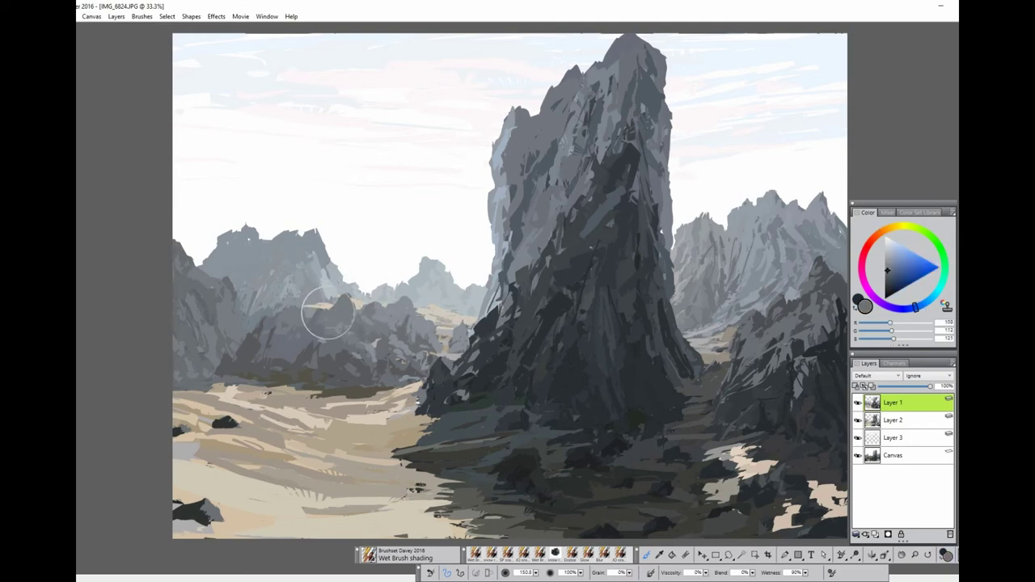
pyautogui.moveTo(328, 314)
pyautogui.mouseDown()
pyautogui.moveTo(331, 324)
pyautogui.moveTo(280, 300)
pyautogui.moveTo(219, 351)
pyautogui.moveTo(189, 347)
pyautogui.moveTo(219, 370)
pyautogui.moveTo(240, 351)
pyautogui.moveTo(283, 365)
pyautogui.moveTo(302, 326)
pyautogui.mouseUp()
pyautogui.keyDown('alt'); pyautogui.click(264, 324); pyautogui.keyUp('alt')
# Paint lighter grey highlights and darker blue-grey shading on the mid-ground rocks
pyautogui.keyDown('alt'); pyautogui.click(277, 323); pyautogui.keyUp('alt')
pyautogui.keyDown('alt'); pyautogui.click(302, 326); pyautogui.keyUp('alt')
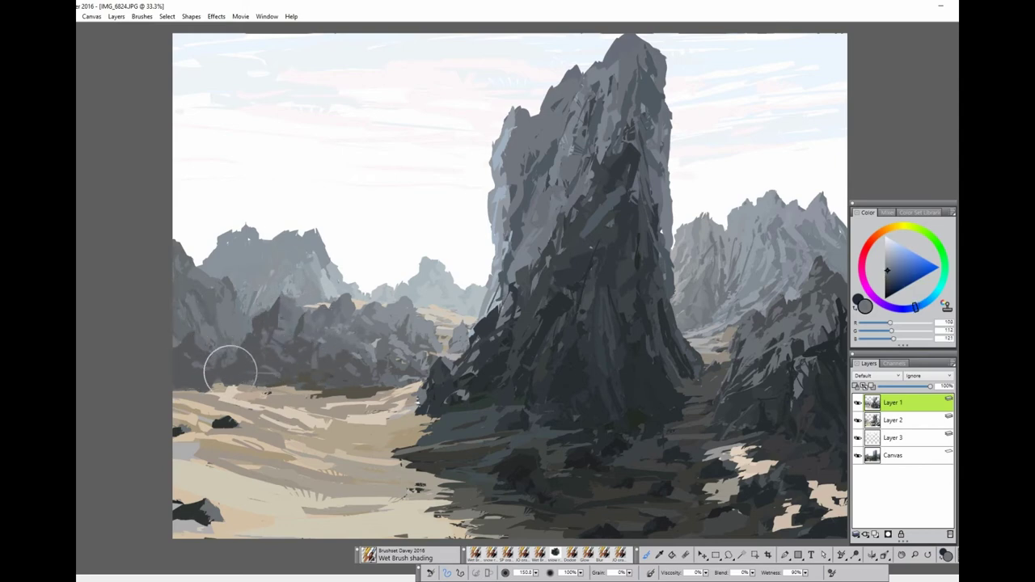
pyautogui.keyDown('alt'); pyautogui.click(331, 344); pyautogui.keyUp('alt')
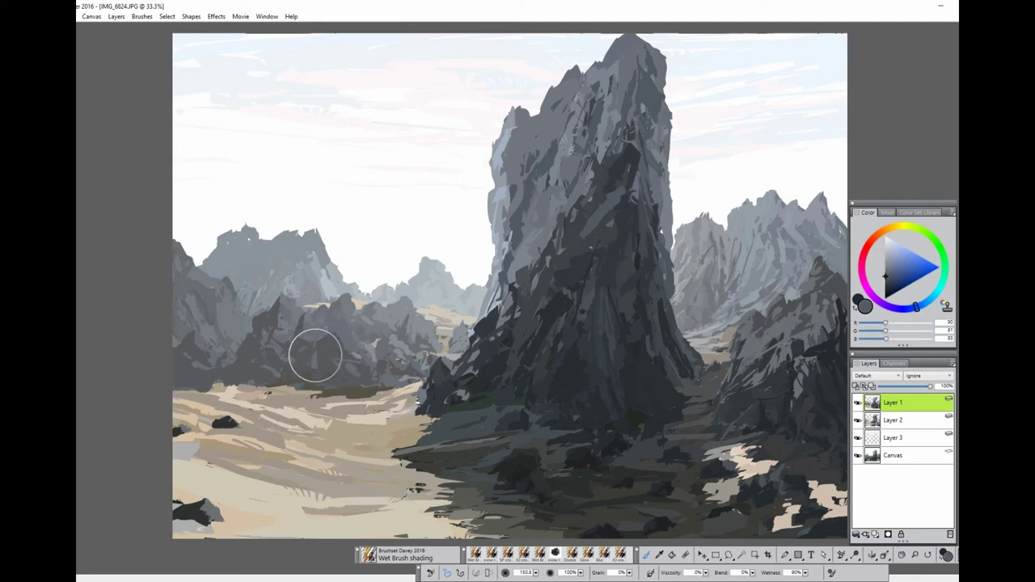
pyautogui.keyDown('alt'); pyautogui.click(385, 336); pyautogui.keyUp('alt')
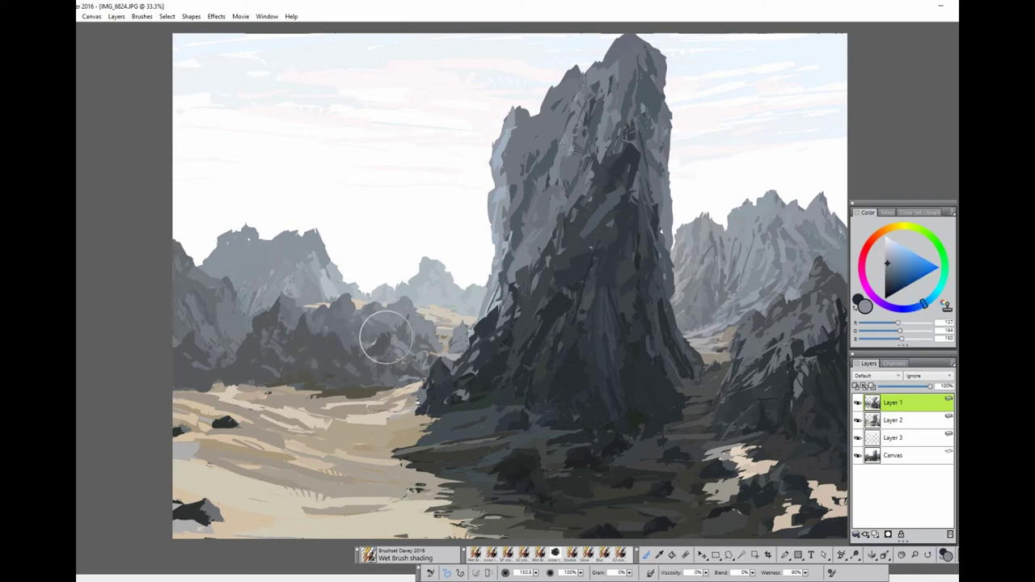
pyautogui.keyDown('alt'); pyautogui.click(368, 356); pyautogui.keyUp('alt')
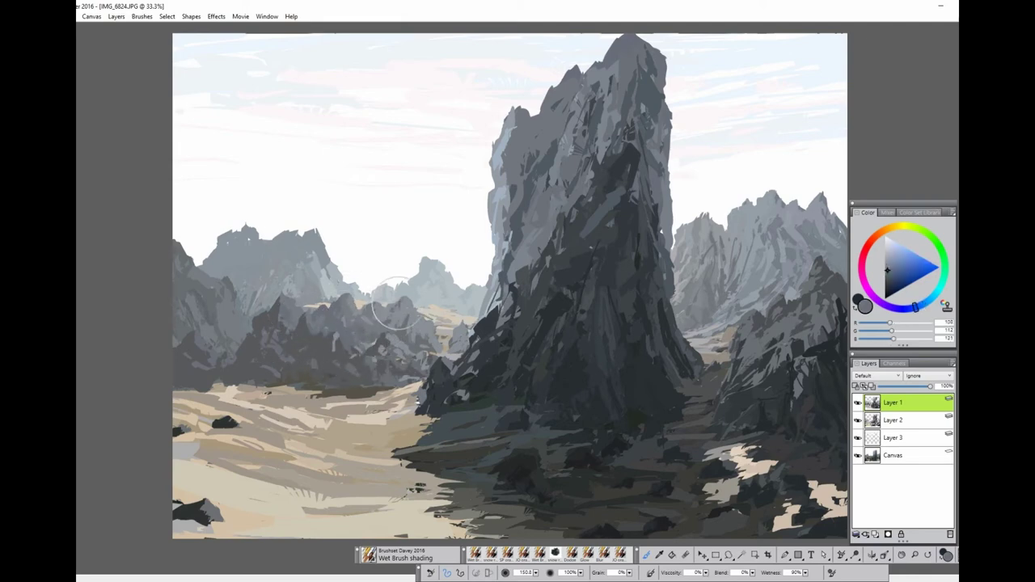
pyautogui.keyDown('alt'); pyautogui.click(392, 332); pyautogui.keyUp('alt')
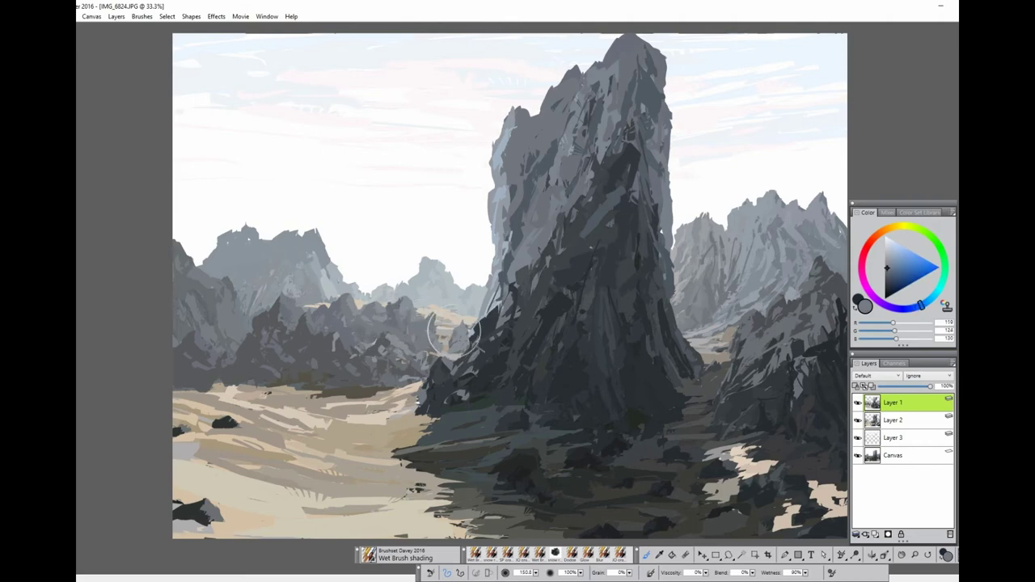
# Paint dark shadow strokes on the sand and near-black shading across the tall rock's base
pyautogui.keyDown('alt'); pyautogui.click(434, 368); pyautogui.keyUp('alt')
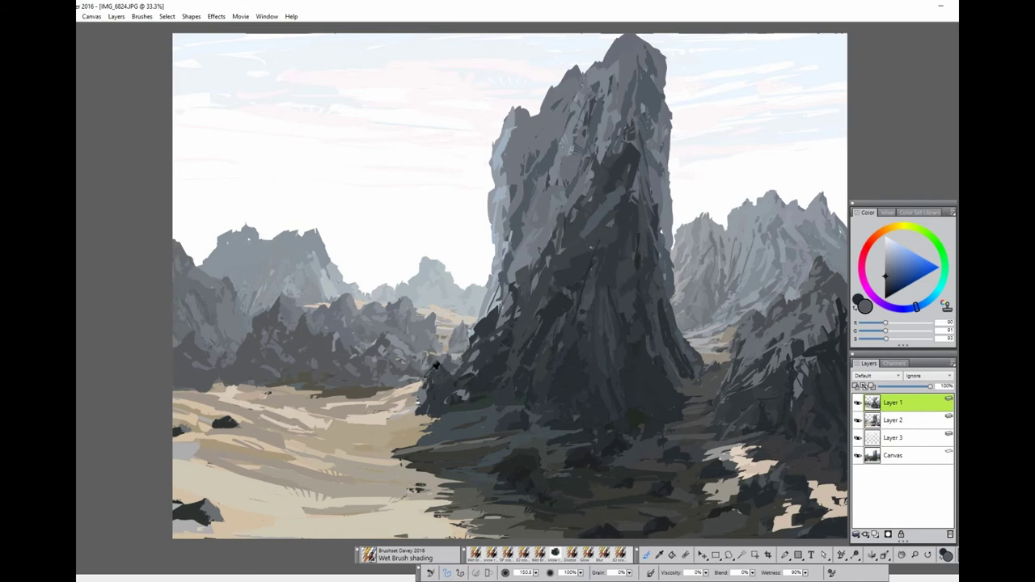
pyautogui.keyDown('alt'); pyautogui.click(392, 388); pyautogui.keyUp('alt')
pyautogui.moveTo(388, 403)
pyautogui.mouseDown()
pyautogui.moveTo(409, 401)
pyautogui.moveTo(371, 408)
pyautogui.moveTo(384, 429)
pyautogui.moveTo(439, 423)
pyautogui.moveTo(480, 507)
pyautogui.mouseUp()
pyautogui.keyDown('alt'); pyautogui.click(409, 390); pyautogui.keyUp('alt')
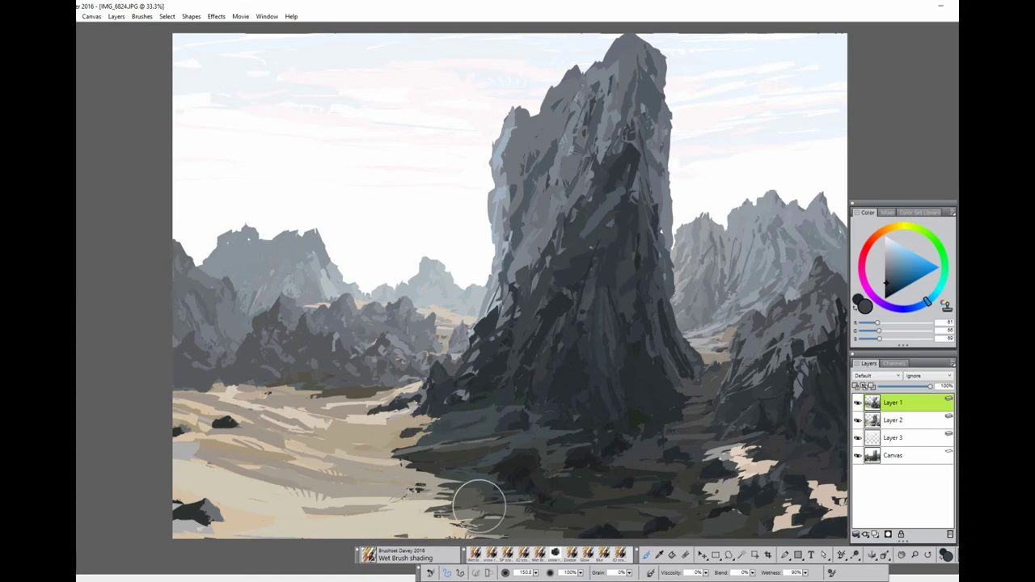
pyautogui.keyDown('alt'); pyautogui.click(219, 374); pyautogui.keyUp('alt')
pyautogui.moveTo(266, 372); pyautogui.dragTo(317, 391)
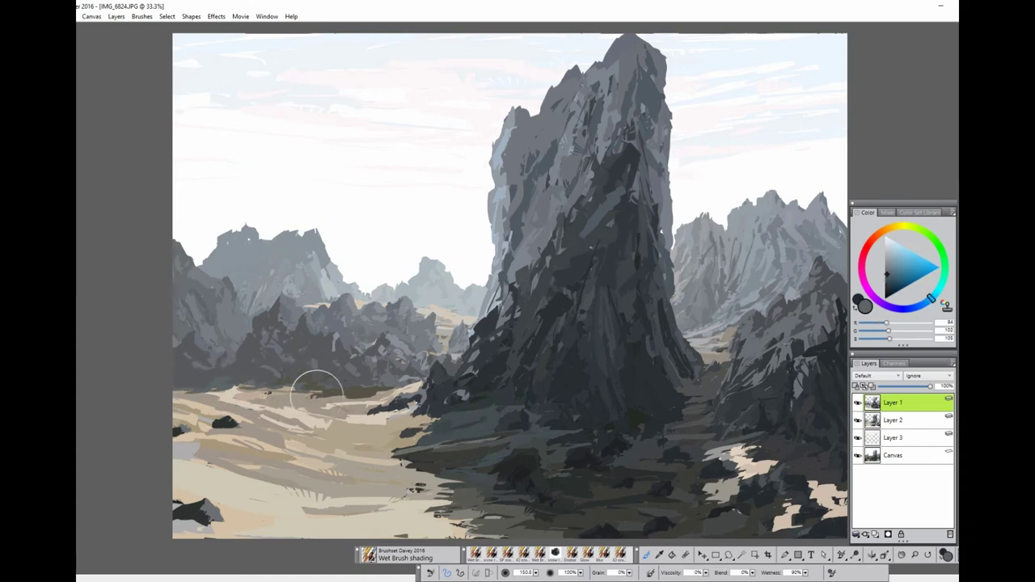
pyautogui.keyDown('alt'); pyautogui.click(622, 415); pyautogui.keyUp('alt')
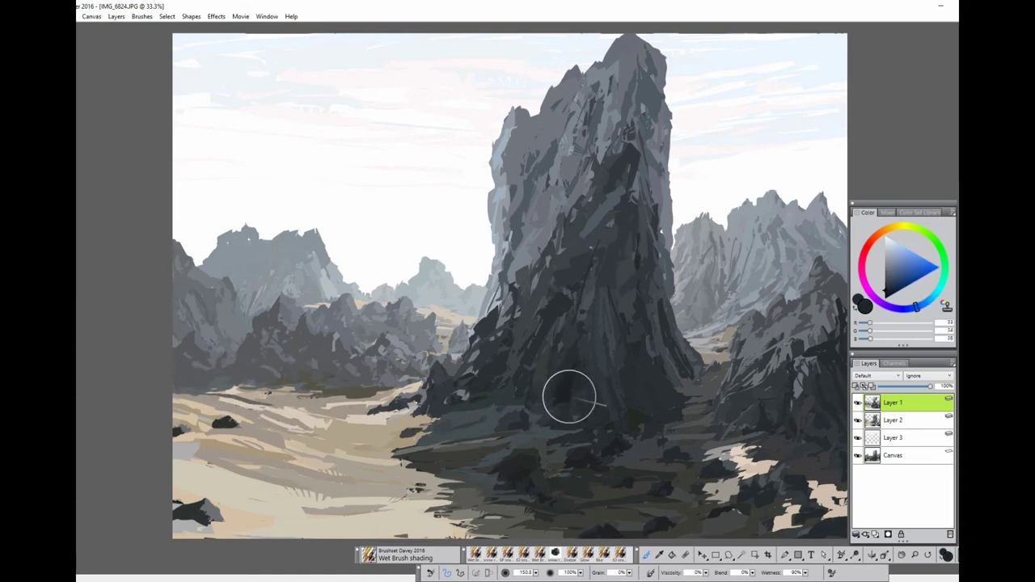
pyautogui.moveTo(524, 426)
pyautogui.mouseDown()
pyautogui.moveTo(570, 349)
pyautogui.moveTo(591, 375)
pyautogui.moveTo(566, 418)
pyautogui.moveTo(632, 407)
pyautogui.moveTo(650, 428)
pyautogui.moveTo(668, 413)
pyautogui.moveTo(665, 369)
pyautogui.moveTo(650, 392)
pyautogui.moveTo(663, 412)
pyautogui.mouseUp()
# Paint dark grey crack strokes on the rock base, the spire's left edge, upper-left face and peak
pyautogui.moveTo(623, 480)
pyautogui.mouseDown()
pyautogui.moveTo(644, 463)
pyautogui.moveTo(647, 492)
pyautogui.moveTo(634, 461)
pyautogui.moveTo(615, 524)
pyautogui.mouseUp()
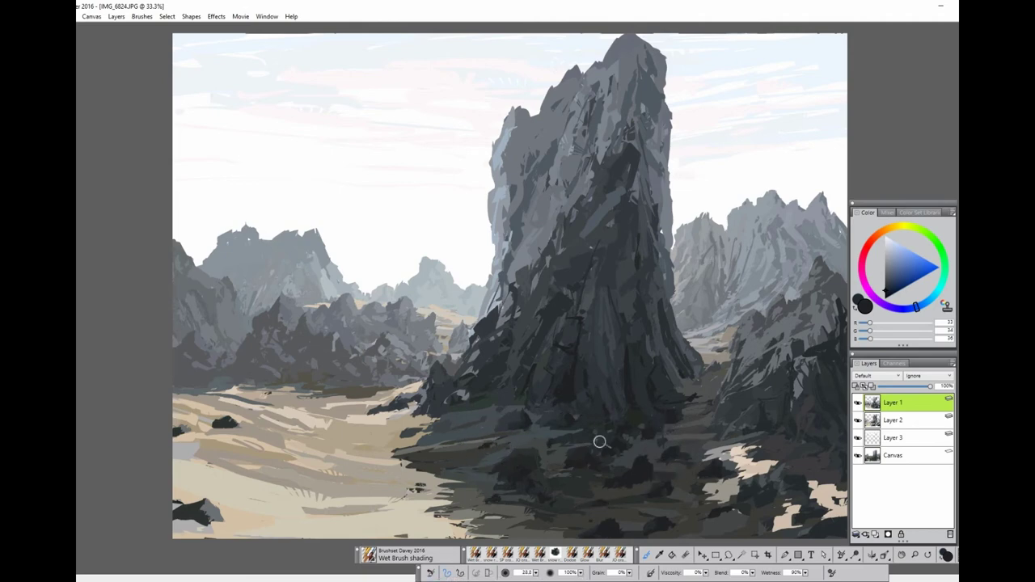
pyautogui.keyDown('alt'); pyautogui.click(520, 428); pyautogui.keyUp('alt')
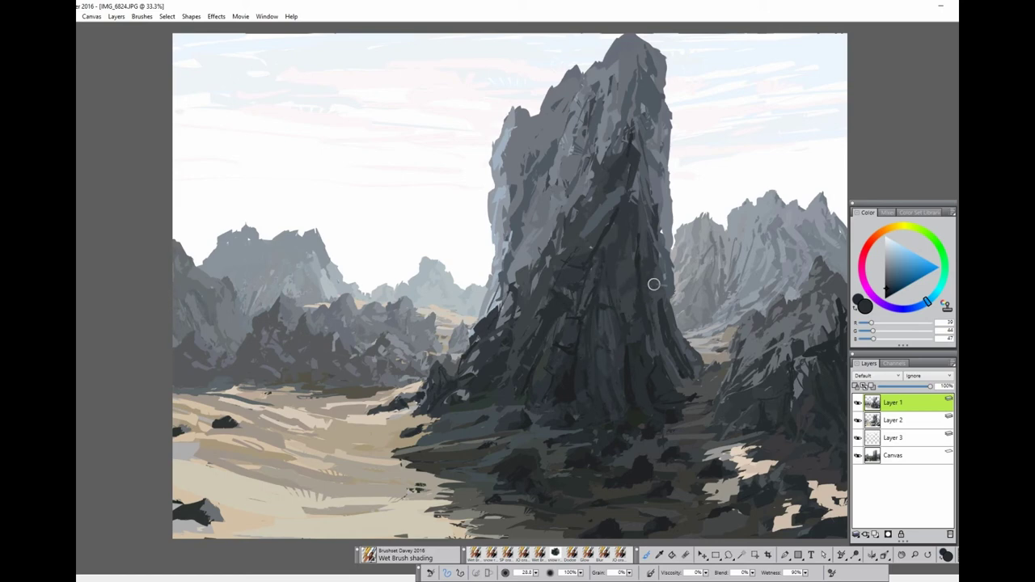
pyautogui.keyDown('alt'); pyautogui.click(554, 185); pyautogui.keyUp('alt')
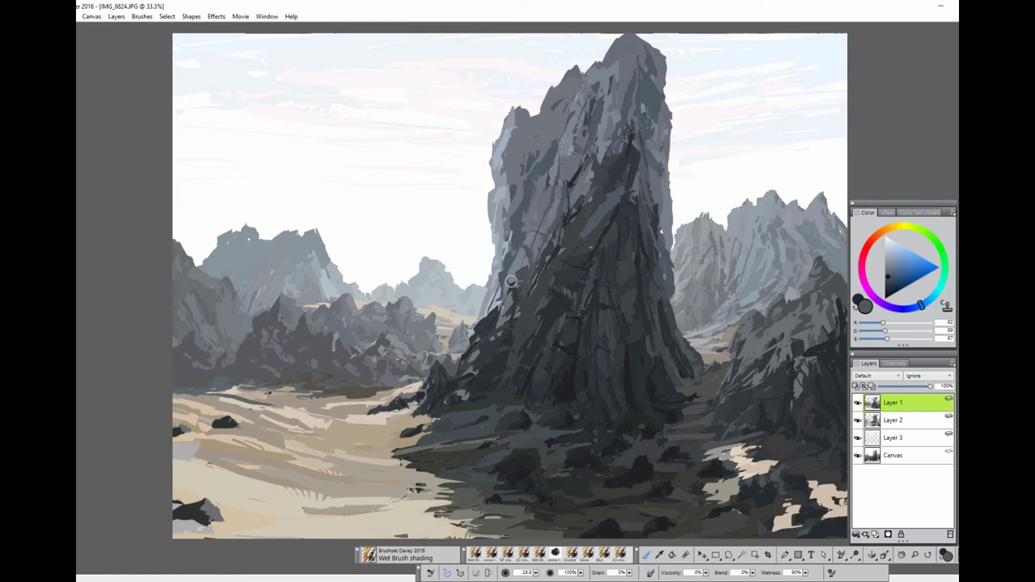
pyautogui.moveTo(484, 310); pyautogui.dragTo(504, 233)
pyautogui.moveTo(515, 161)
pyautogui.mouseDown()
pyautogui.moveTo(551, 89)
pyautogui.moveTo(563, 152)
pyautogui.mouseUp()
pyautogui.moveTo(628, 72)
pyautogui.mouseDown()
pyautogui.moveTo(642, 89)
pyautogui.moveTo(610, 61)
pyautogui.moveTo(575, 210)
pyautogui.mouseUp()
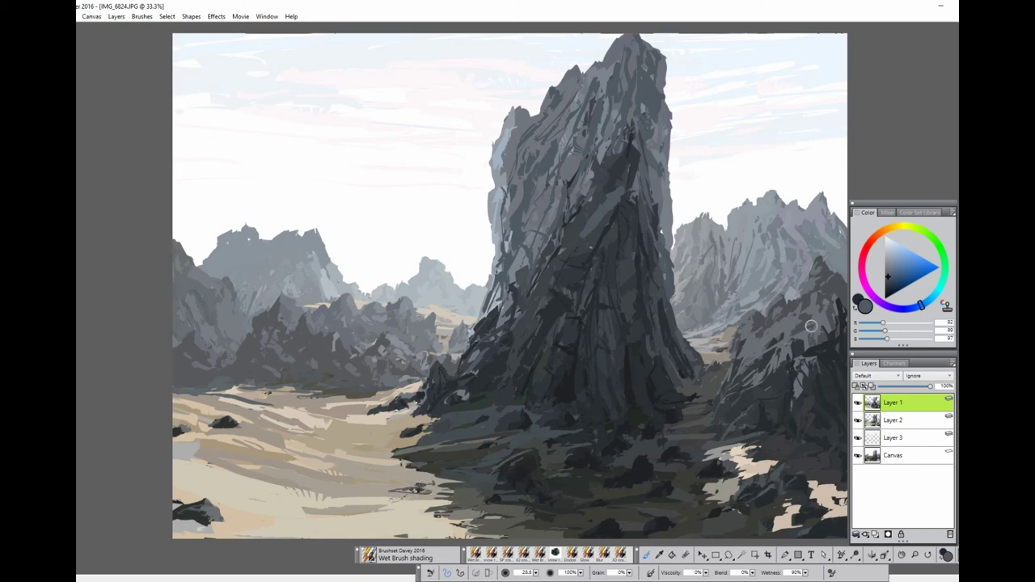
pyautogui.keyDown('alt'); pyautogui.click(793, 288); pyautogui.keyUp('alt')
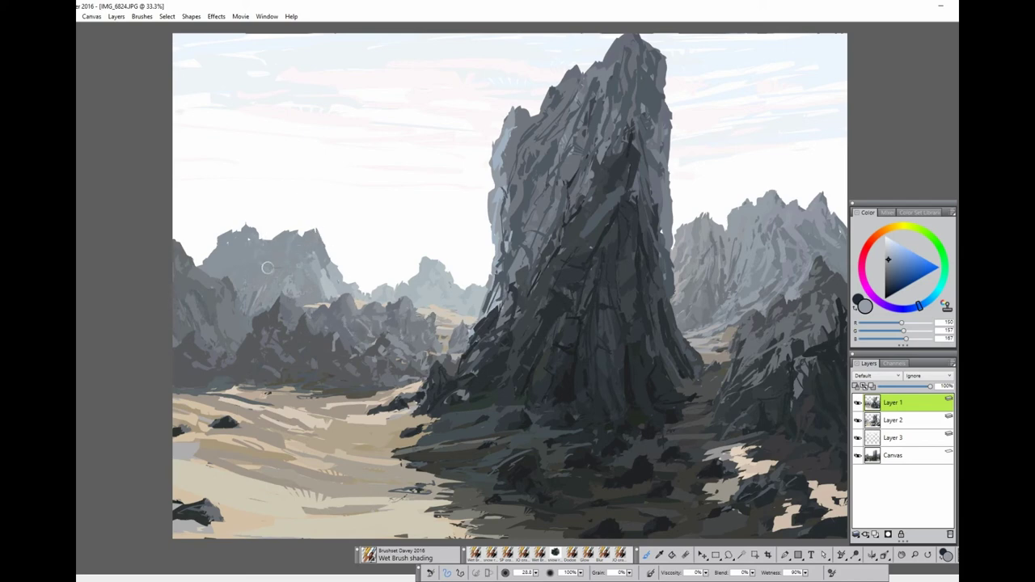
# Sample blue-grey, pale grey, tan and dark grey colours from the mountains and sand
pyautogui.keyDown('alt'); pyautogui.click(213, 295); pyautogui.keyUp('alt')
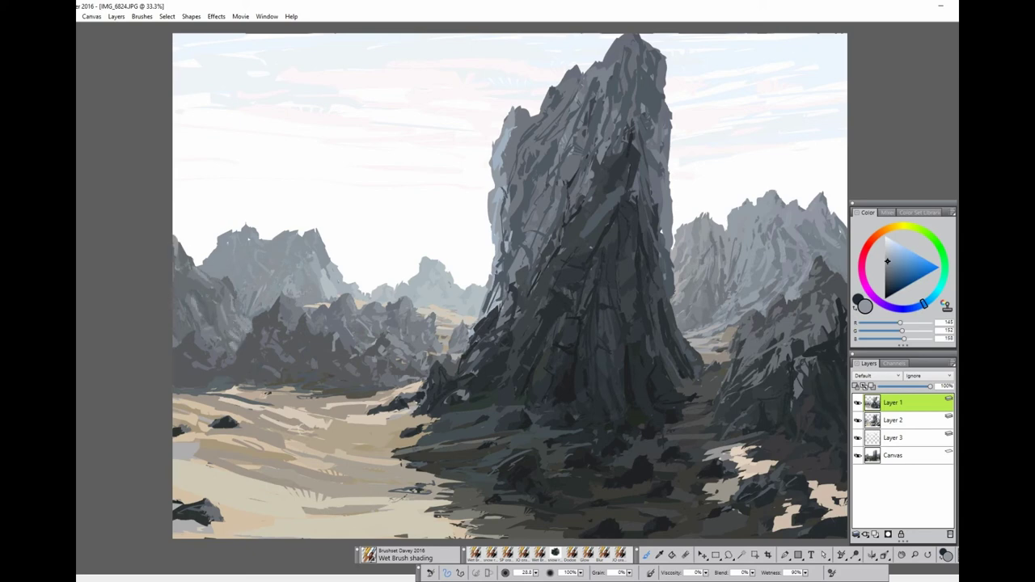
pyautogui.keyDown('alt'); pyautogui.click(440, 290); pyautogui.keyUp('alt')
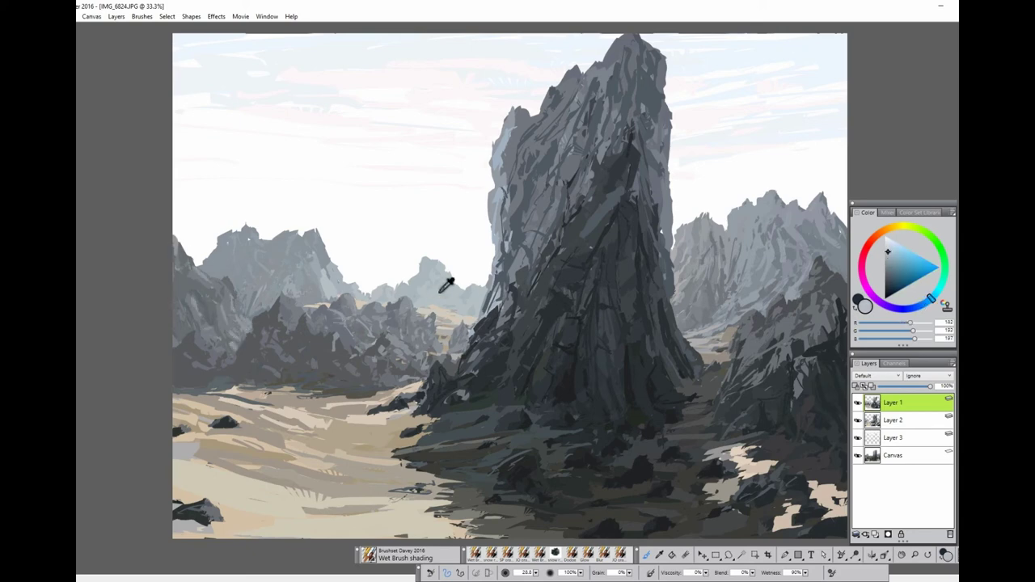
pyautogui.keyDown('alt'); pyautogui.click(407, 288); pyautogui.keyUp('alt')
pyautogui.keyDown('alt'); pyautogui.click(458, 351); pyautogui.keyUp('alt')
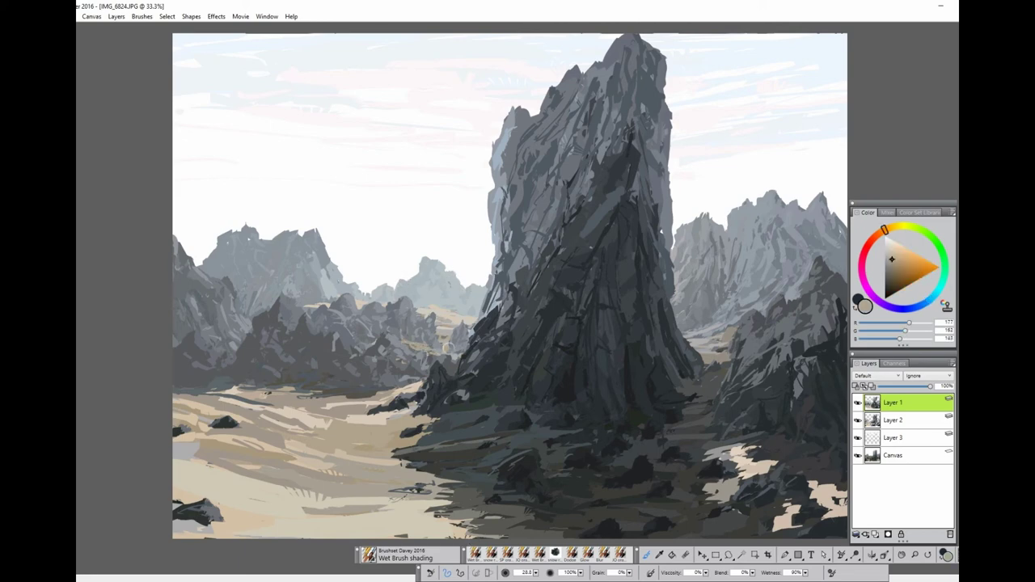
pyautogui.keyDown('alt'); pyautogui.click(377, 346); pyautogui.keyUp('alt')
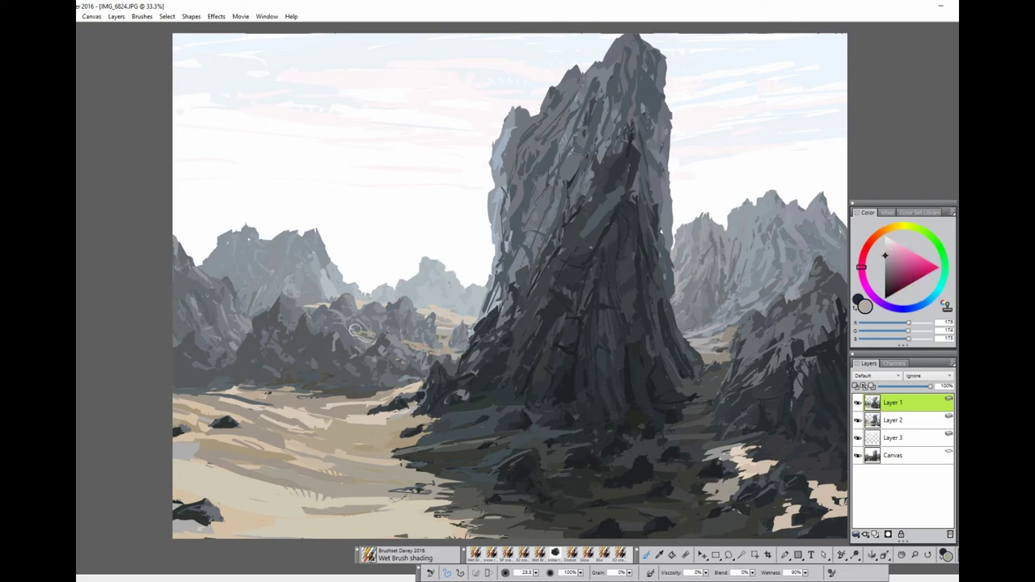
pyautogui.keyDown('alt'); pyautogui.click(422, 377); pyautogui.keyUp('alt')
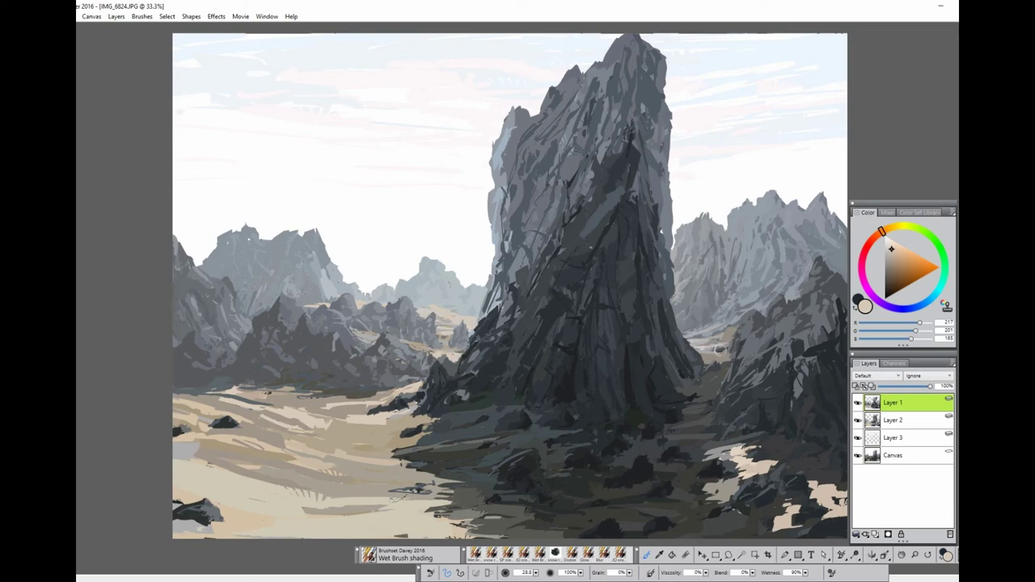
pyautogui.keyDown('alt'); pyautogui.click(724, 388); pyautogui.keyUp('alt')
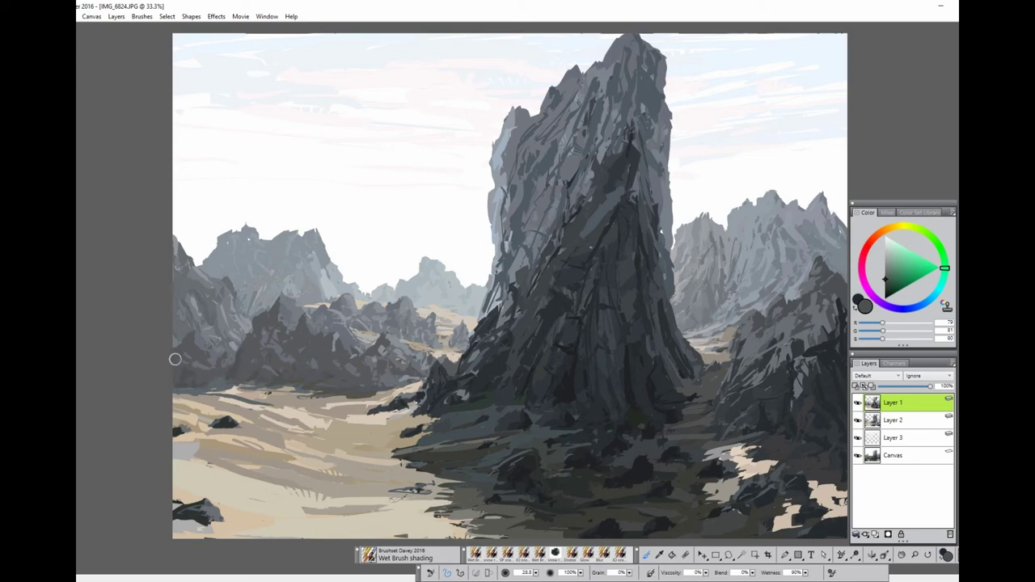
pyautogui.keyDown('alt'); pyautogui.click(233, 360); pyautogui.keyUp('alt')
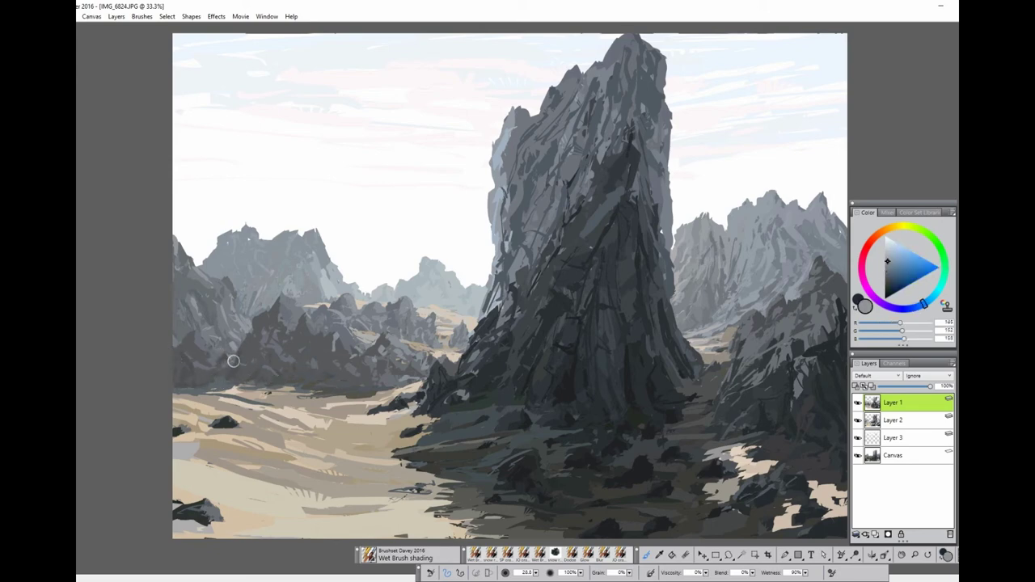
# Sample tan, reddish tan, cool blue-grey and pale highlight greys for the left mountains
pyautogui.keyDown('alt'); pyautogui.click(461, 354); pyautogui.keyUp('alt')
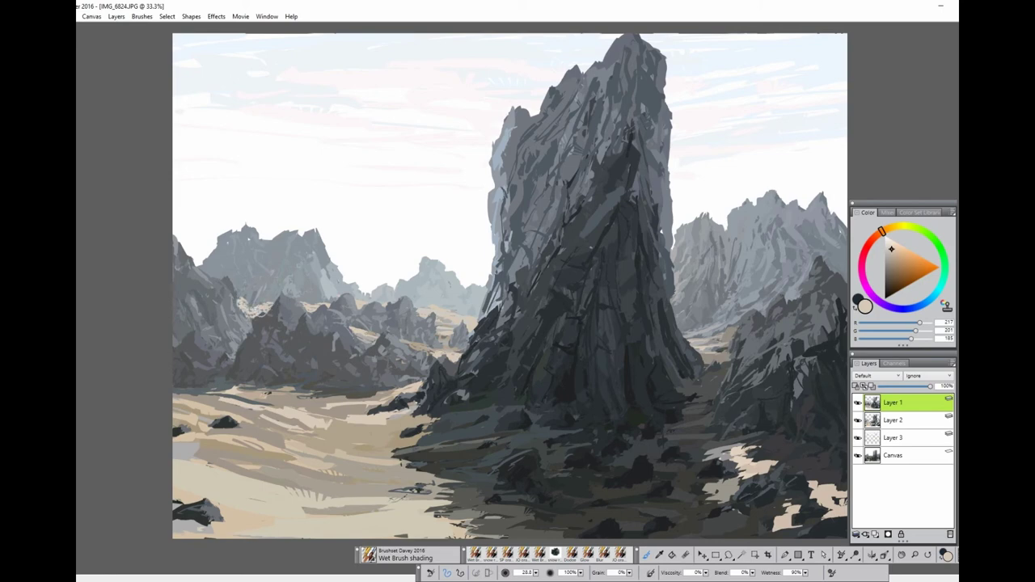
pyautogui.keyDown('alt'); pyautogui.click(389, 337); pyautogui.keyUp('alt')
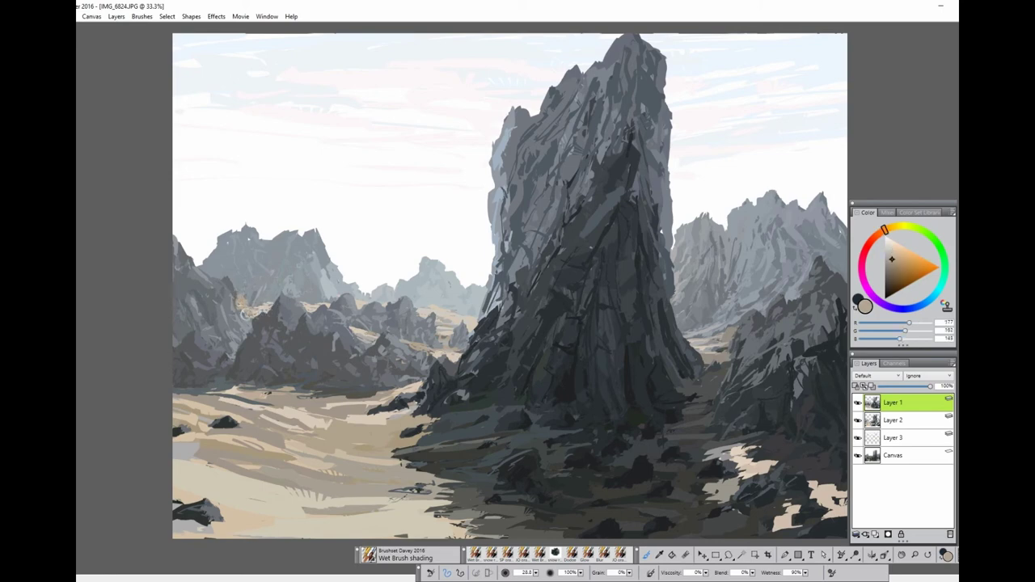
pyautogui.keyDown('alt'); pyautogui.click(268, 334); pyautogui.keyUp('alt')
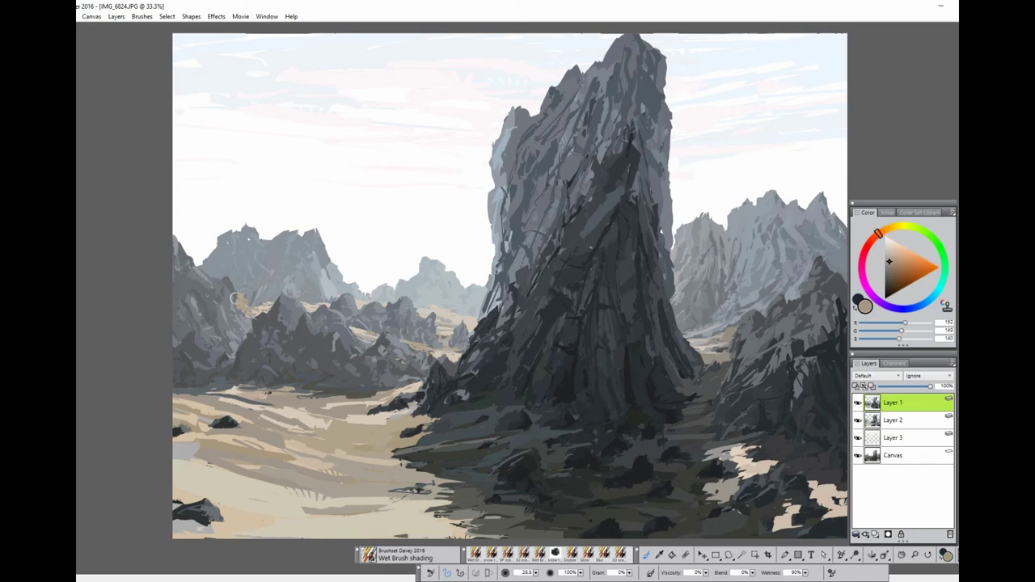
pyautogui.keyDown('alt'); pyautogui.click(227, 276); pyautogui.keyUp('alt')
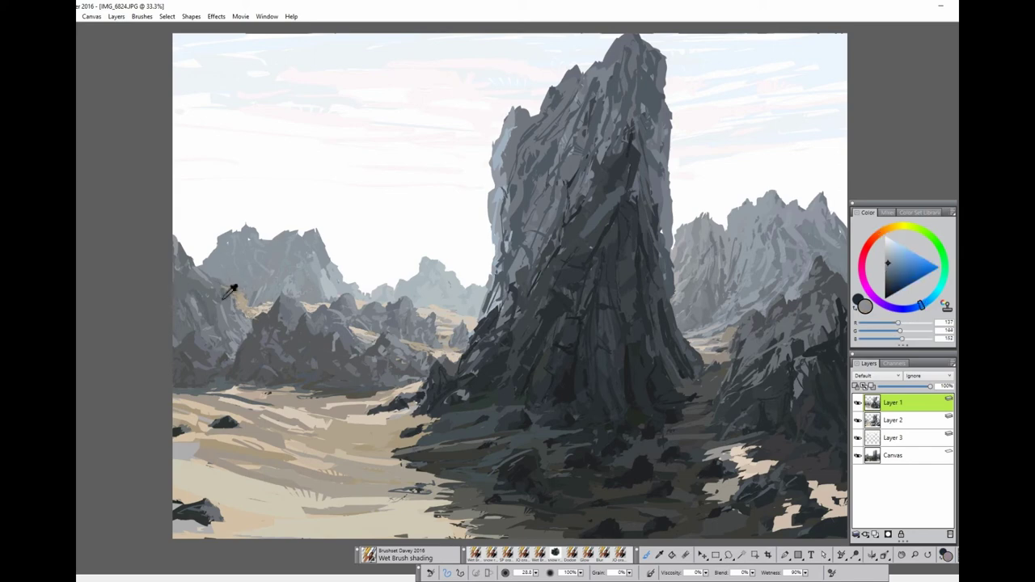
pyautogui.keyDown('alt'); pyautogui.click(224, 275); pyautogui.keyUp('alt')
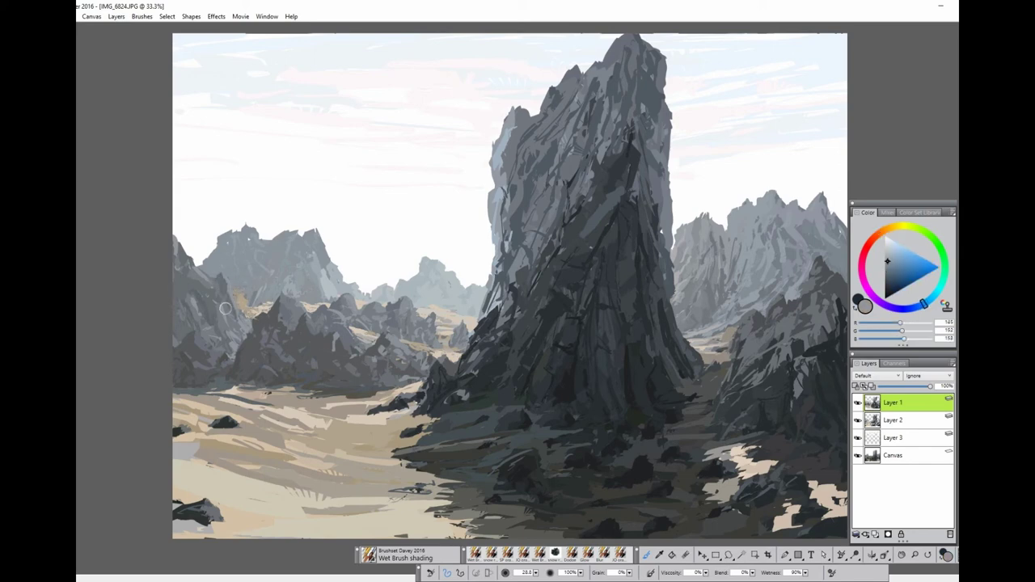
pyautogui.click(887, 257)
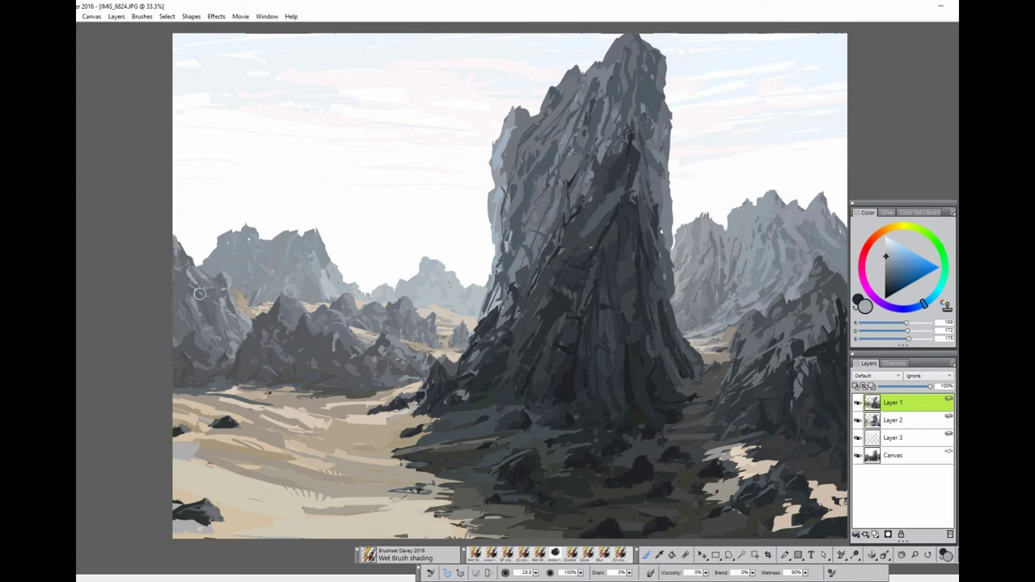
pyautogui.keyDown('alt'); pyautogui.click(327, 288); pyautogui.keyUp('alt')
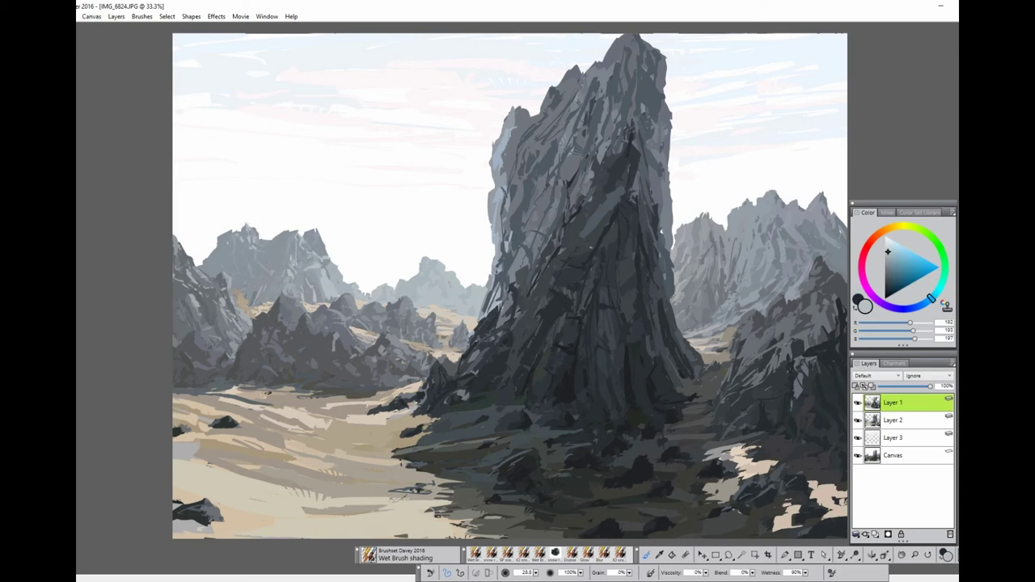
pyautogui.keyDown('alt'); pyautogui.click(622, 525); pyautogui.keyUp('alt')
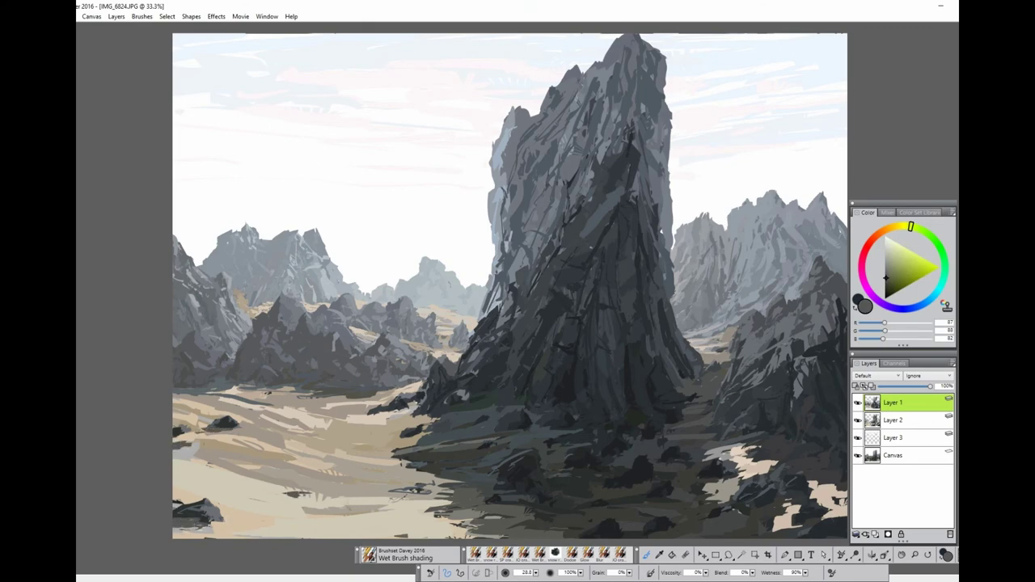
# Paint light beige over the lower-left sand and brown-grey strokes across the lower sand
pyautogui.keyDown('alt'); pyautogui.click(457, 518); pyautogui.keyUp('alt')
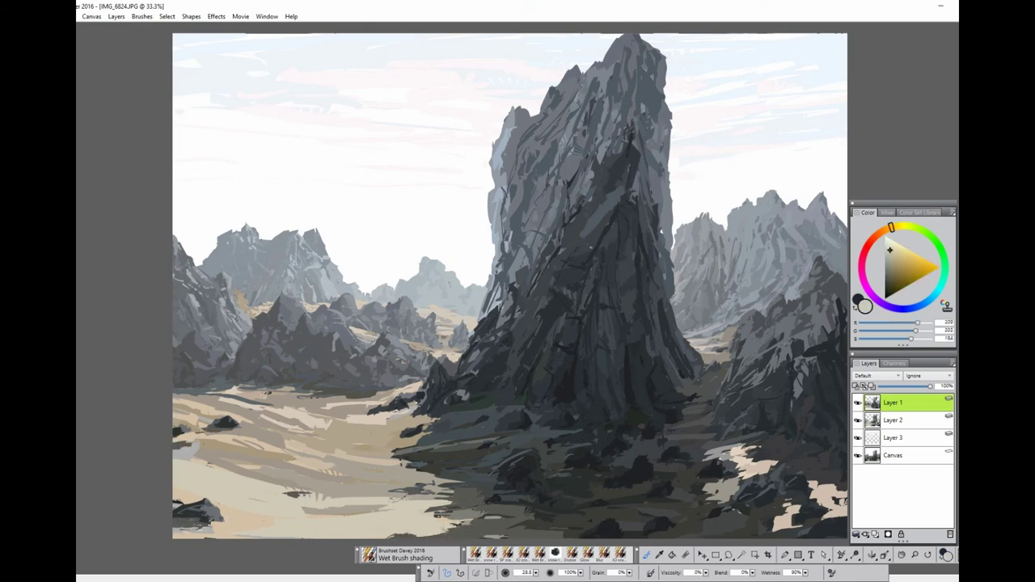
pyautogui.moveTo(484, 510)
pyautogui.mouseDown()
pyautogui.moveTo(307, 513)
pyautogui.moveTo(299, 490)
pyautogui.moveTo(243, 453)
pyautogui.moveTo(259, 473)
pyautogui.moveTo(332, 468)
pyautogui.mouseUp()
pyautogui.keyDown('alt'); pyautogui.click(340, 429); pyautogui.keyUp('alt')
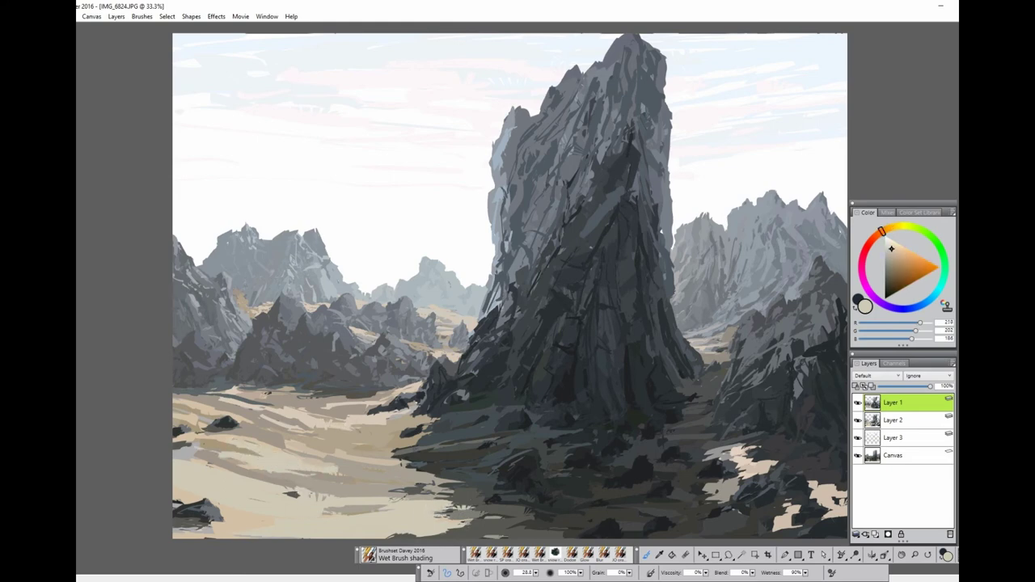
pyautogui.moveTo(312, 428); pyautogui.dragTo(388, 409)
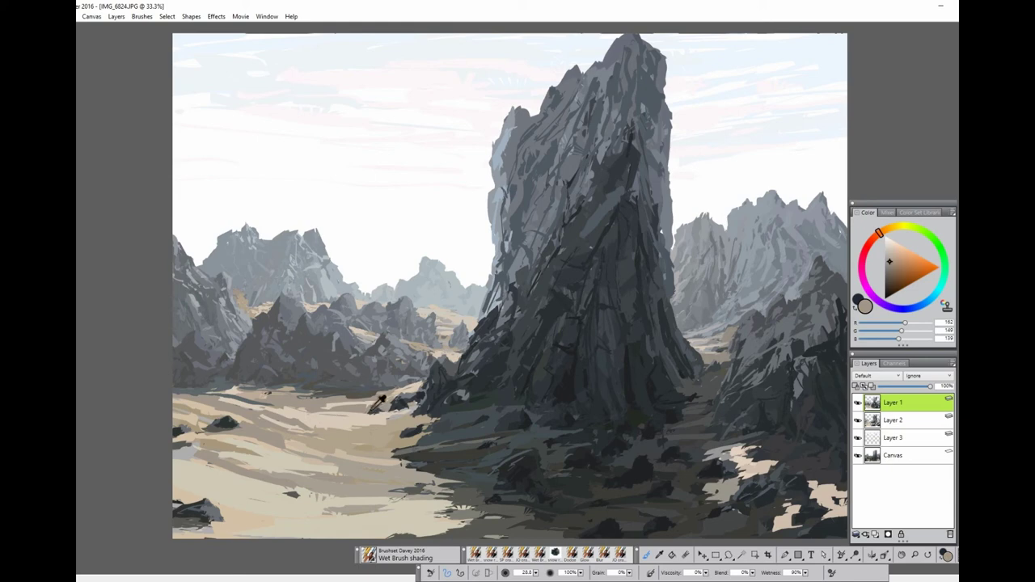
# Paint warm light beige strokes across the left, middle and lower-right sand
pyautogui.keyDown('alt'); pyautogui.click(396, 400); pyautogui.keyUp('alt')
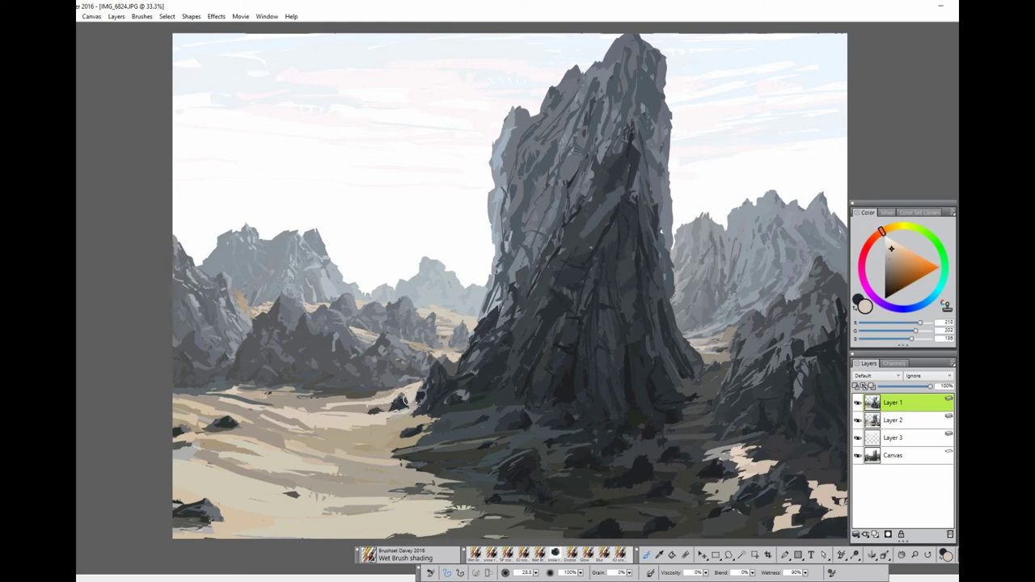
pyautogui.keyDown('alt'); pyautogui.click(409, 403); pyautogui.keyUp('alt')
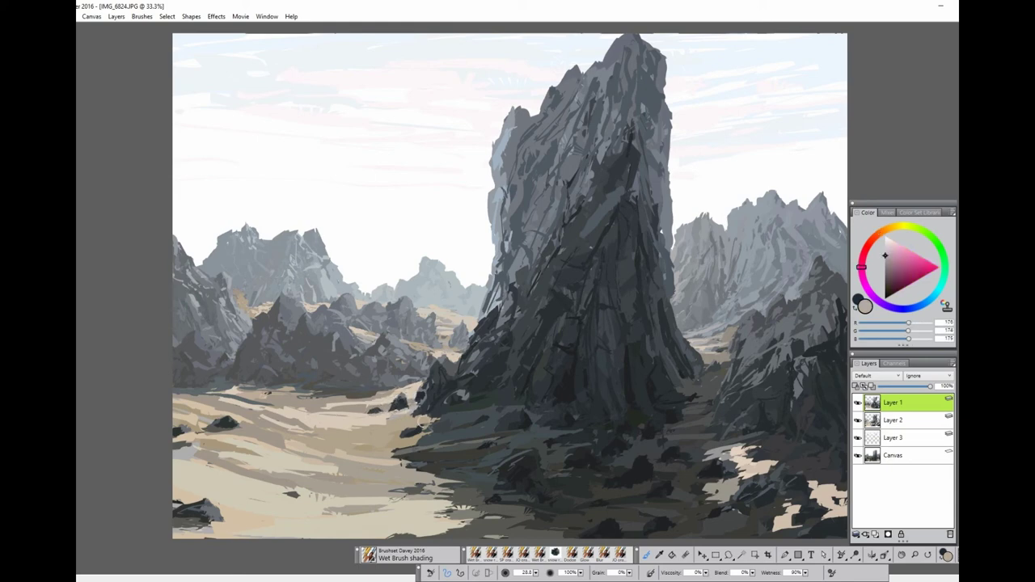
pyautogui.keyDown('alt'); pyautogui.click(198, 424); pyautogui.keyUp('alt')
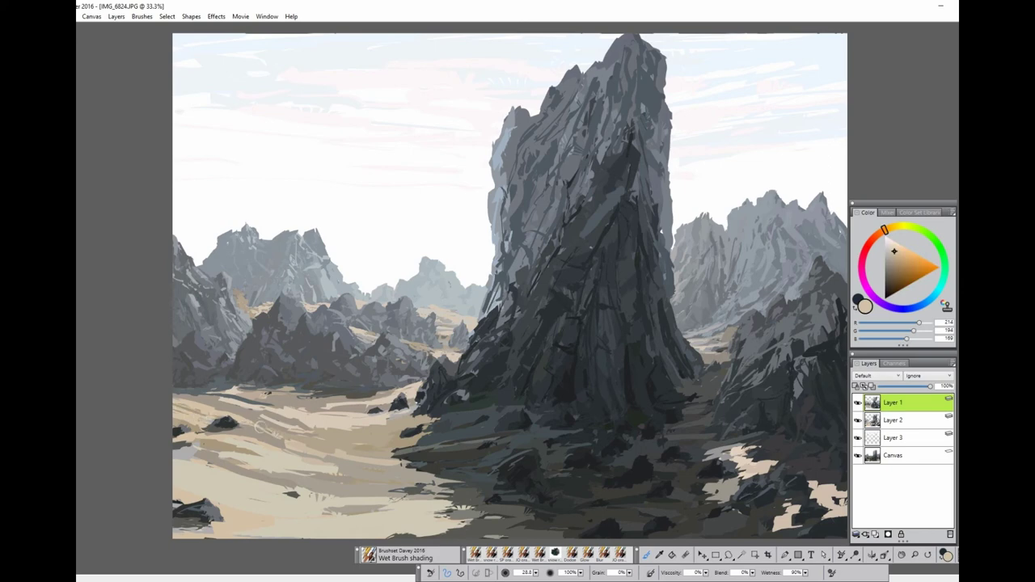
pyautogui.keyDown('alt'); pyautogui.click(239, 430); pyautogui.keyUp('alt')
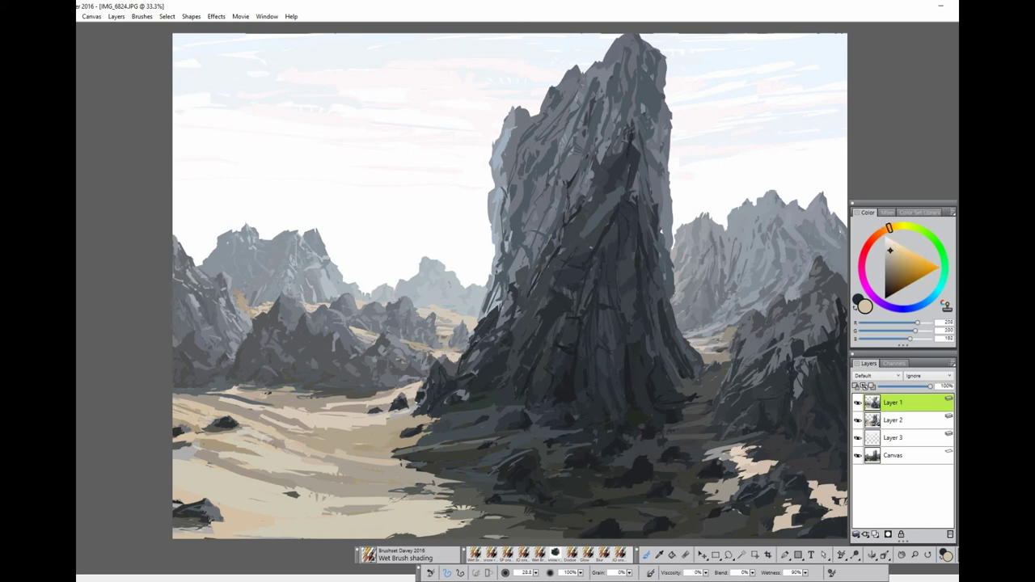
pyautogui.keyDown('alt'); pyautogui.click(332, 459); pyautogui.keyUp('alt')
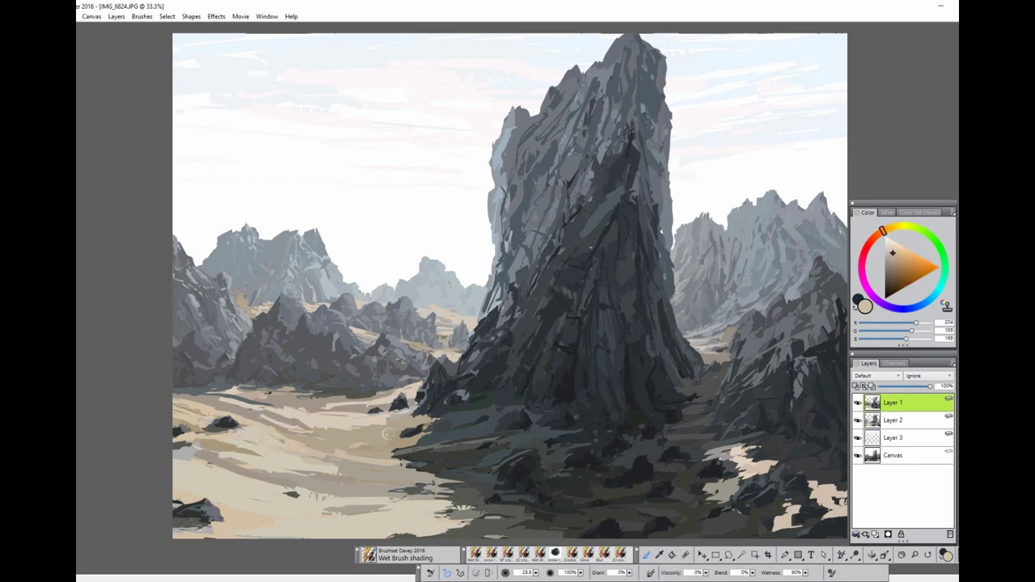
pyautogui.moveTo(271, 399); pyautogui.dragTo(304, 414)
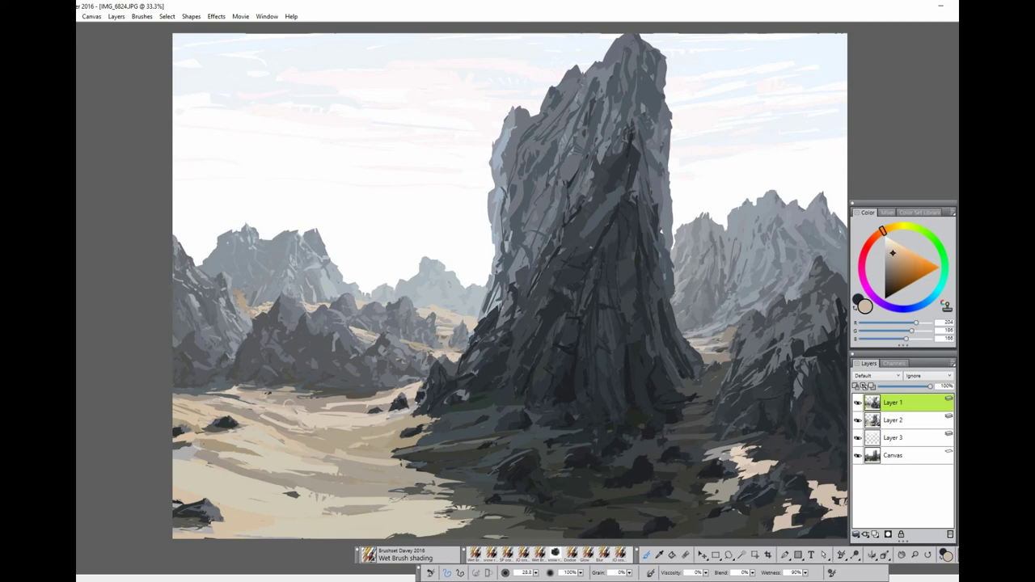
pyautogui.moveTo(338, 476); pyautogui.dragTo(417, 466)
pyautogui.moveTo(724, 489); pyautogui.dragTo(798, 467)
pyautogui.moveTo(756, 534)
pyautogui.mouseDown()
pyautogui.moveTo(813, 530)
pyautogui.moveTo(767, 526)
pyautogui.mouseUp()
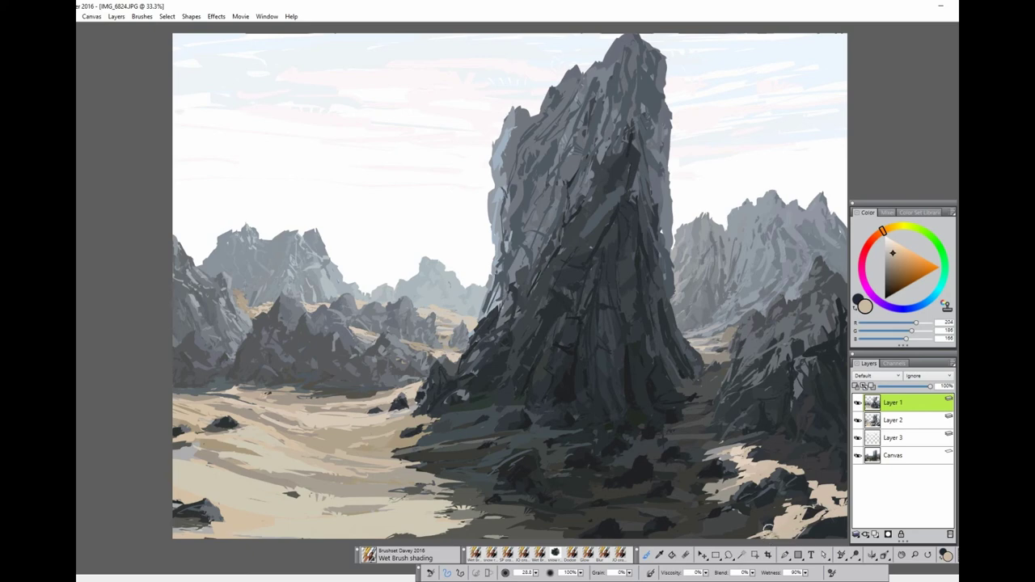
# Darken the lower-right sand with grey and re-cover the left sand with light beige
pyautogui.keyDown('alt'); pyautogui.click(728, 503); pyautogui.keyUp('alt')
pyautogui.moveTo(745, 519); pyautogui.dragTo(732, 530)
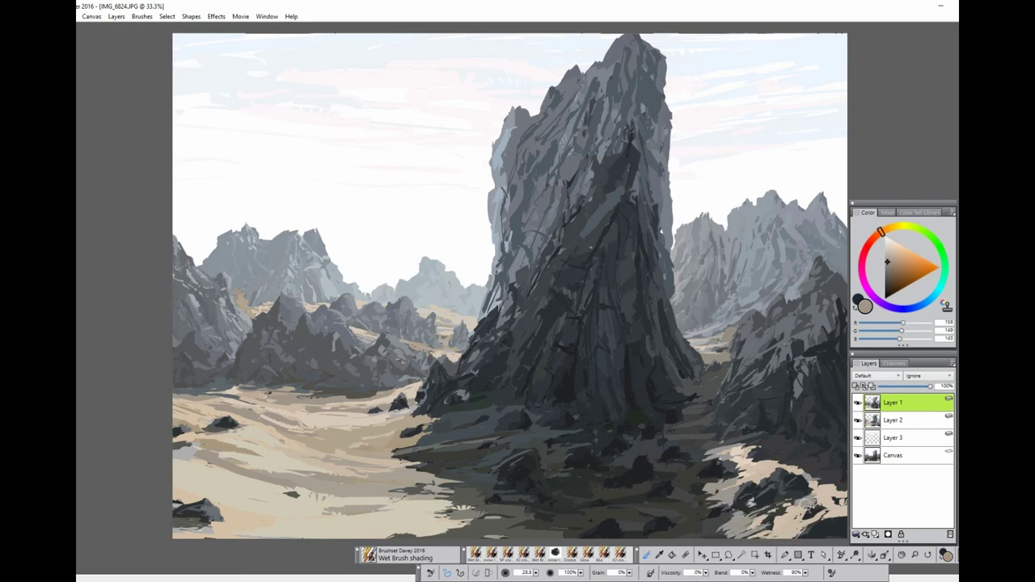
pyautogui.moveTo(825, 501); pyautogui.dragTo(846, 508)
pyautogui.keyDown('alt'); pyautogui.click(486, 496); pyautogui.keyUp('alt')
pyautogui.moveTo(289, 487)
pyautogui.mouseDown()
pyautogui.moveTo(234, 473)
pyautogui.moveTo(332, 495)
pyautogui.mouseUp()
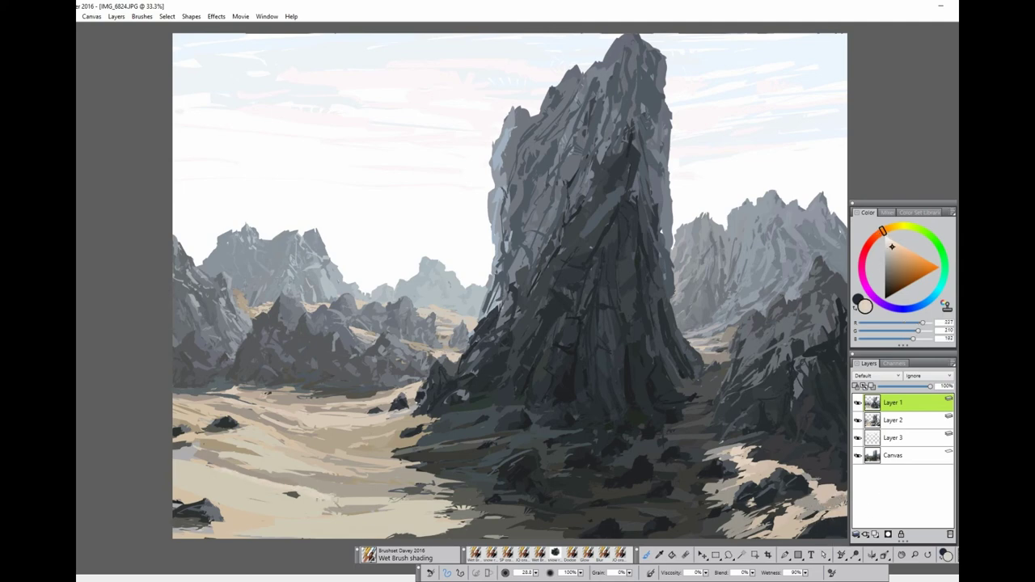
pyautogui.moveTo(252, 453); pyautogui.dragTo(368, 477)
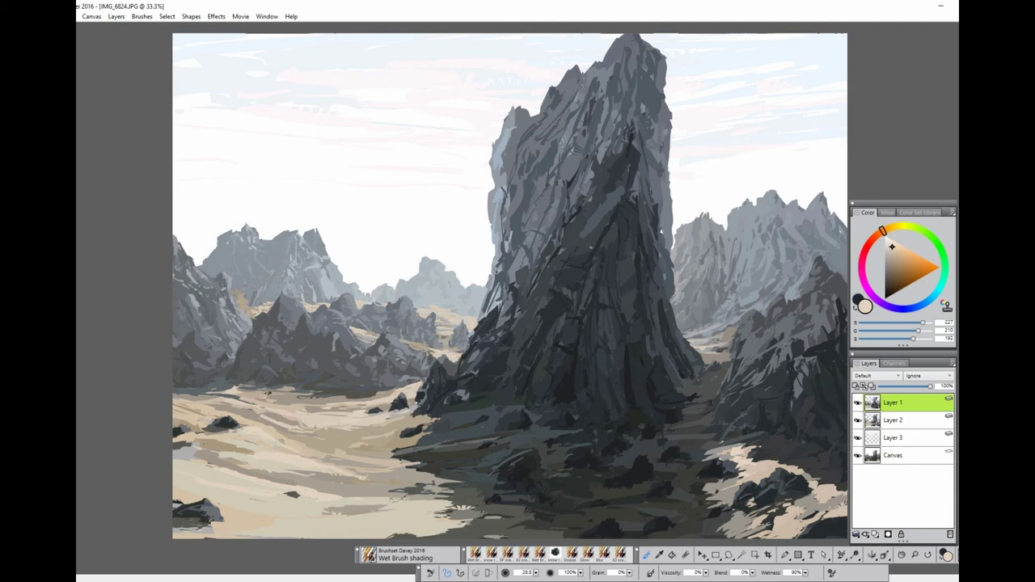
# Shade the spire's upper and right edge with dark blue-grey strokes
pyautogui.keyDown('alt'); pyautogui.click(671, 255); pyautogui.keyUp('alt')
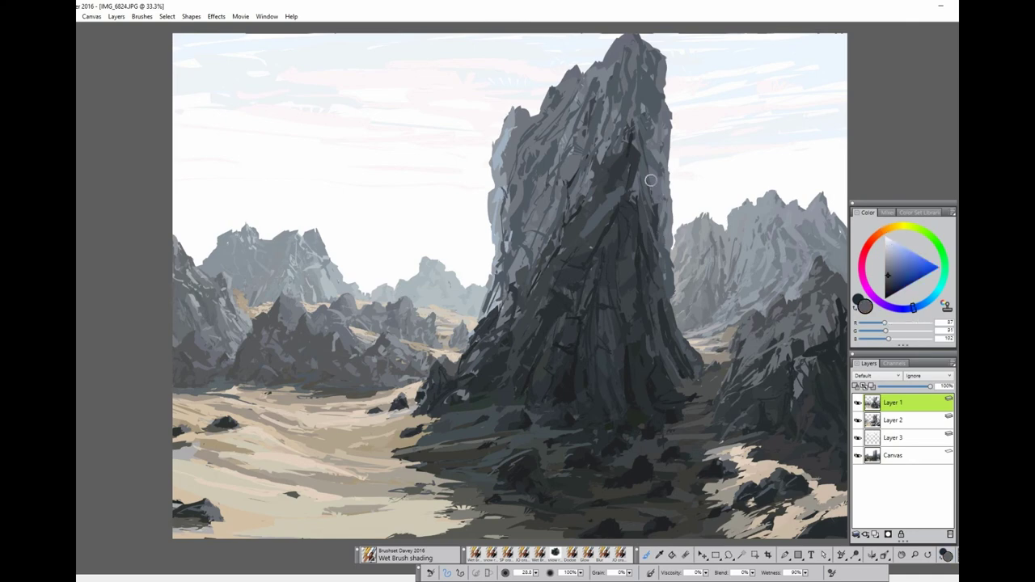
pyautogui.moveTo(636, 154); pyautogui.dragTo(631, 109)
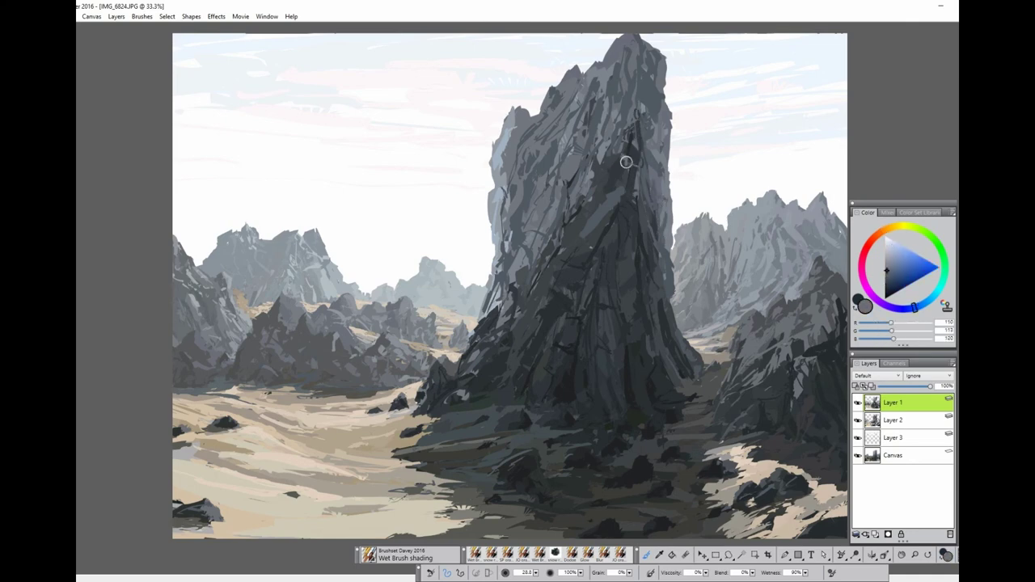
pyautogui.keyDown('alt'); pyautogui.click(574, 257); pyautogui.keyUp('alt')
pyautogui.keyDown('alt'); pyautogui.click(555, 267); pyautogui.keyUp('alt')
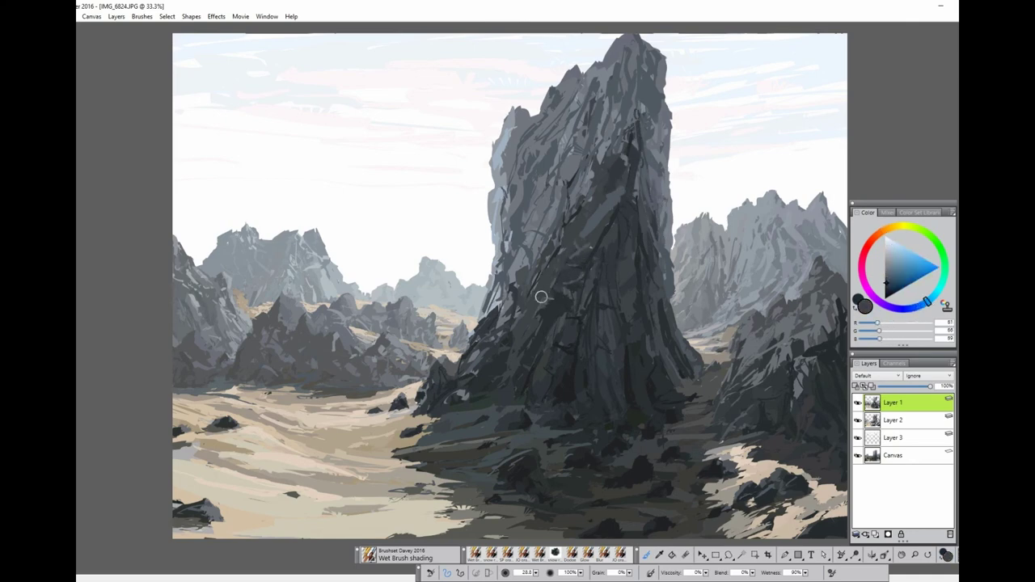
pyautogui.keyDown('alt'); pyautogui.click(538, 300); pyautogui.keyUp('alt')
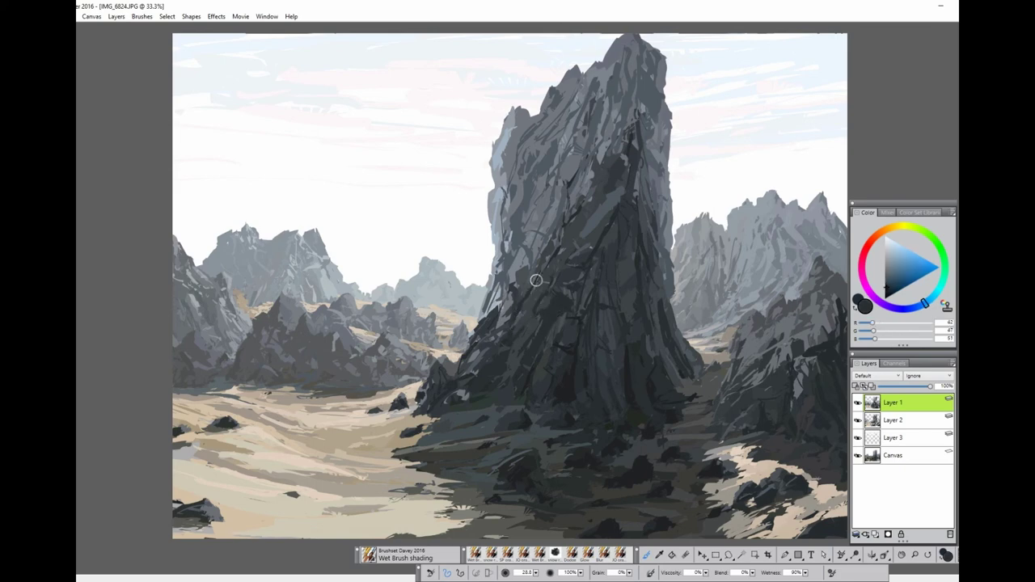
pyautogui.keyDown('alt'); pyautogui.click(544, 217); pyautogui.keyUp('alt')
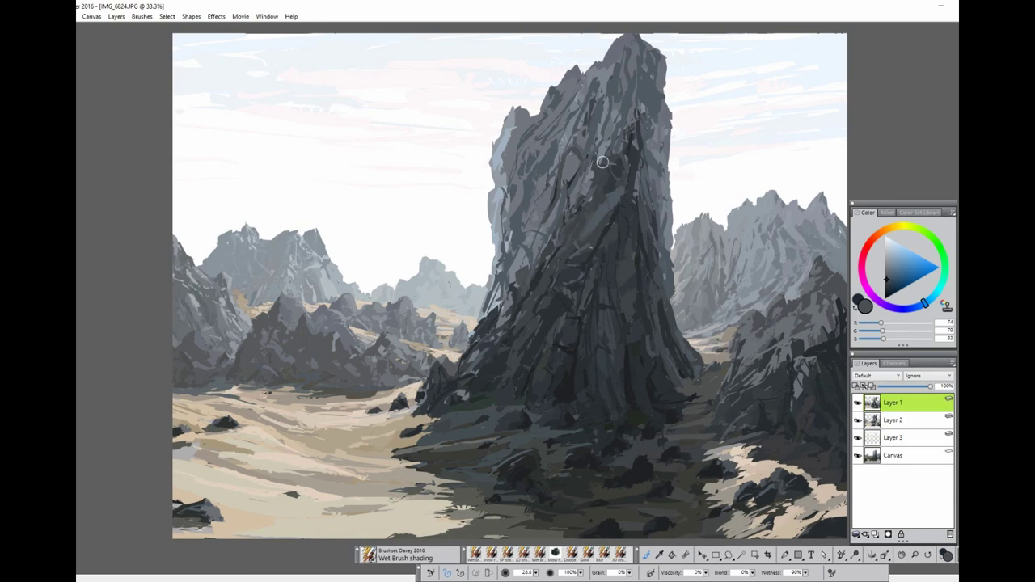
pyautogui.moveTo(615, 148)
pyautogui.mouseDown()
pyautogui.moveTo(624, 107)
pyautogui.moveTo(662, 145)
pyautogui.mouseUp()
pyautogui.moveTo(665, 107)
pyautogui.mouseDown()
pyautogui.moveTo(657, 77)
pyautogui.moveTo(659, 87)
pyautogui.mouseUp()
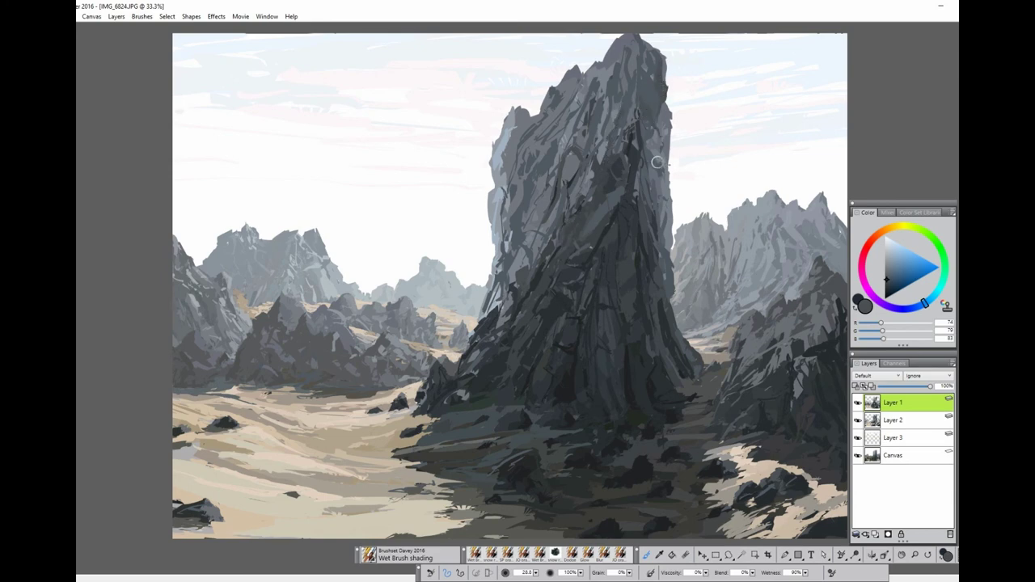
pyautogui.moveTo(659, 157); pyautogui.dragTo(660, 219)
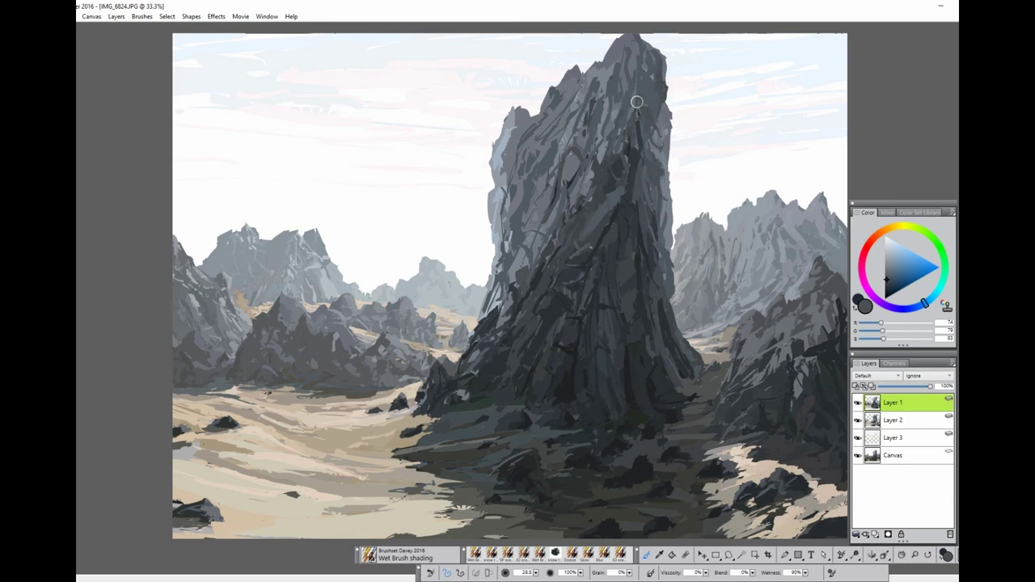
# Add a faint grey stroke on the spire's left edge and light grey-blue upper-face highlights
pyautogui.keyDown('alt'); pyautogui.click(558, 150); pyautogui.keyUp('alt')
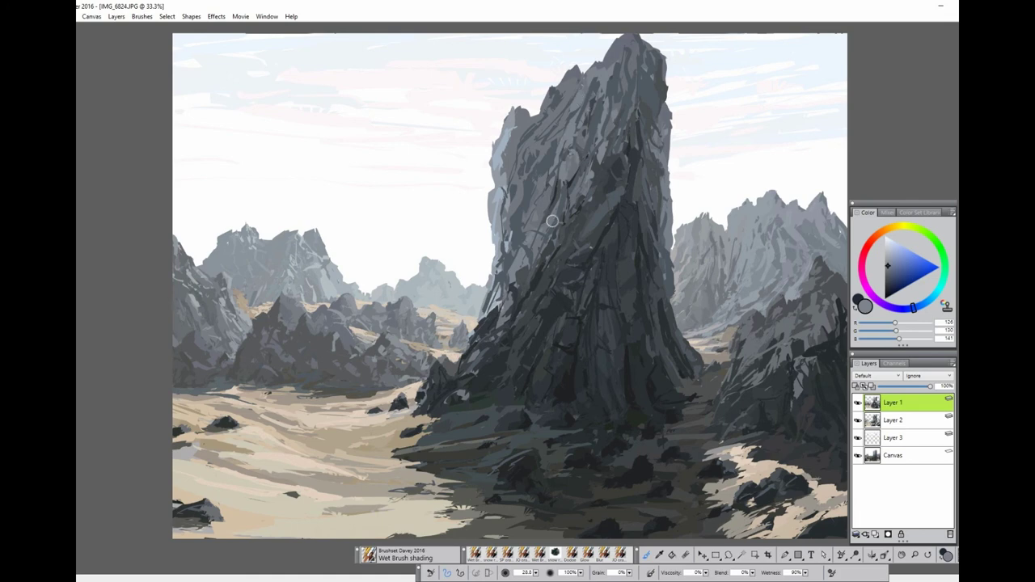
pyautogui.moveTo(498, 230); pyautogui.dragTo(494, 229)
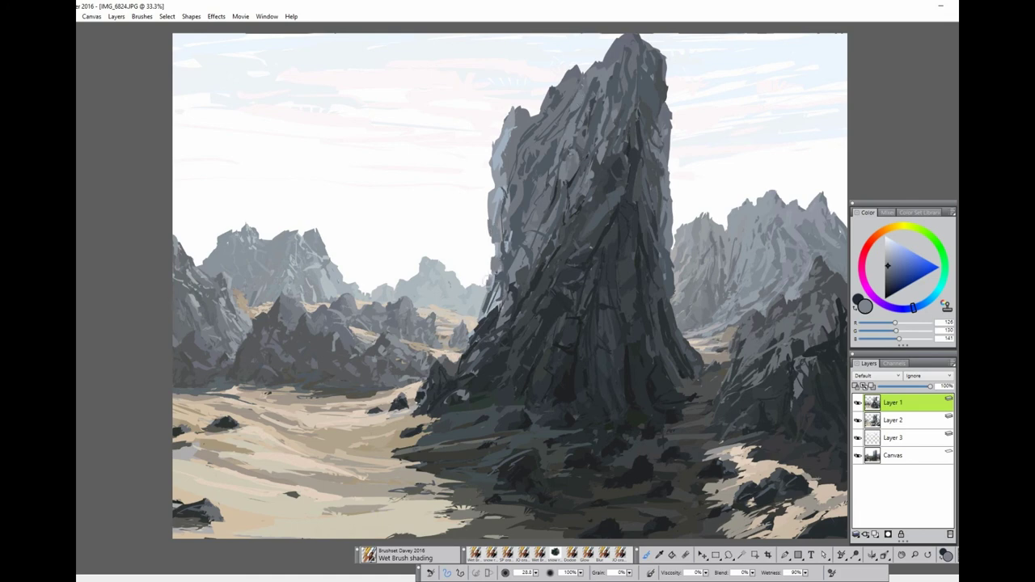
pyautogui.keyDown('alt'); pyautogui.click(485, 311); pyautogui.keyUp('alt')
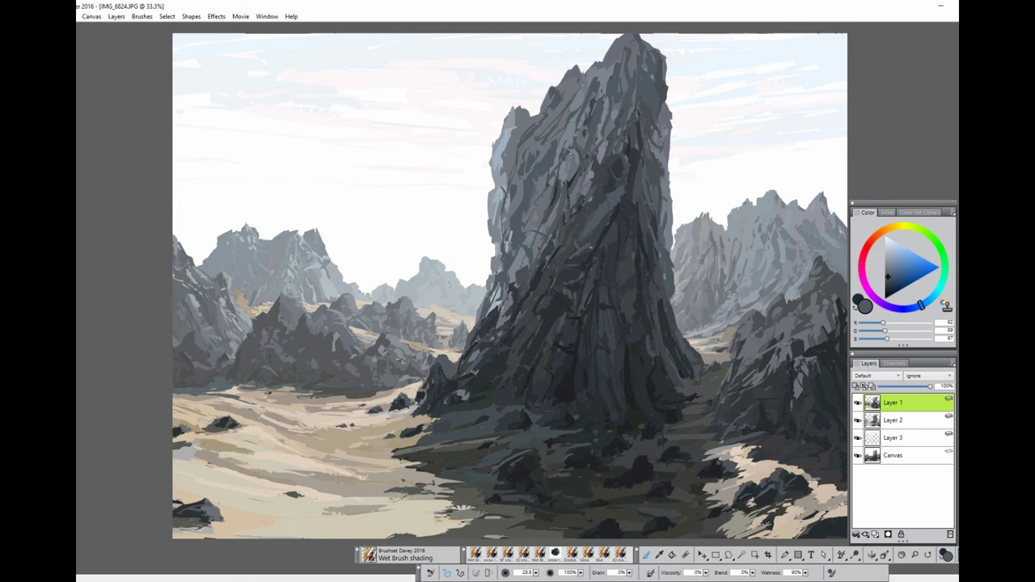
pyautogui.keyDown('alt'); pyautogui.click(506, 195); pyautogui.keyUp('alt')
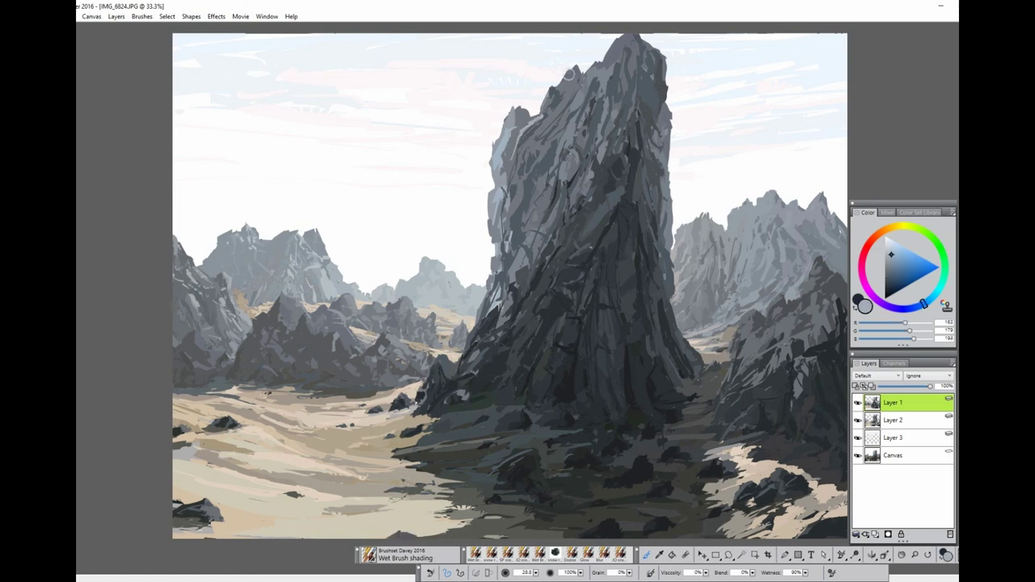
pyautogui.moveTo(603, 91)
pyautogui.mouseDown()
pyautogui.moveTo(530, 154)
pyautogui.moveTo(524, 115)
pyautogui.mouseUp()
pyautogui.keyDown('alt'); pyautogui.click(522, 116); pyautogui.keyUp('alt')
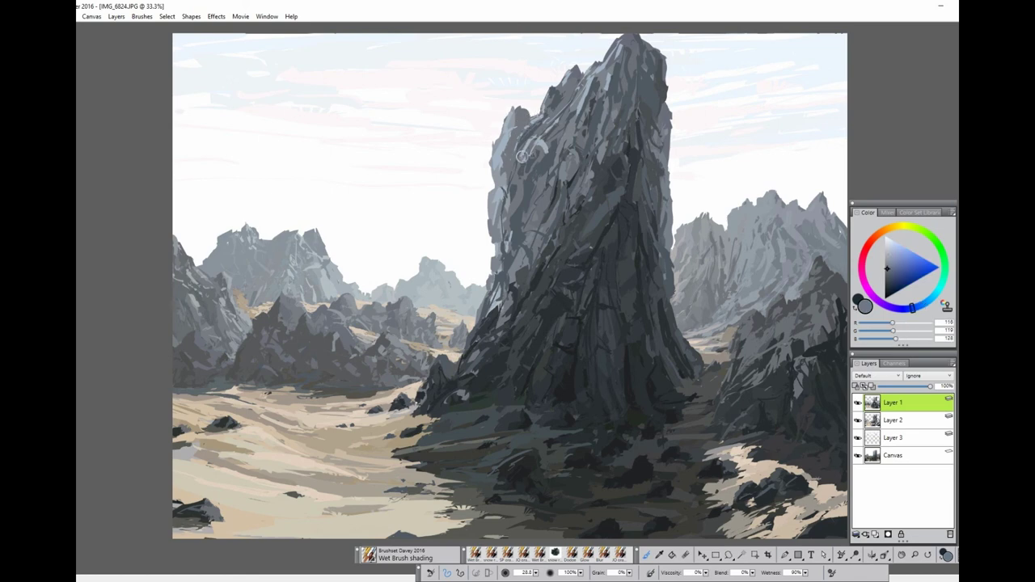
pyautogui.keyDown('alt'); pyautogui.click(599, 85); pyautogui.keyUp('alt')
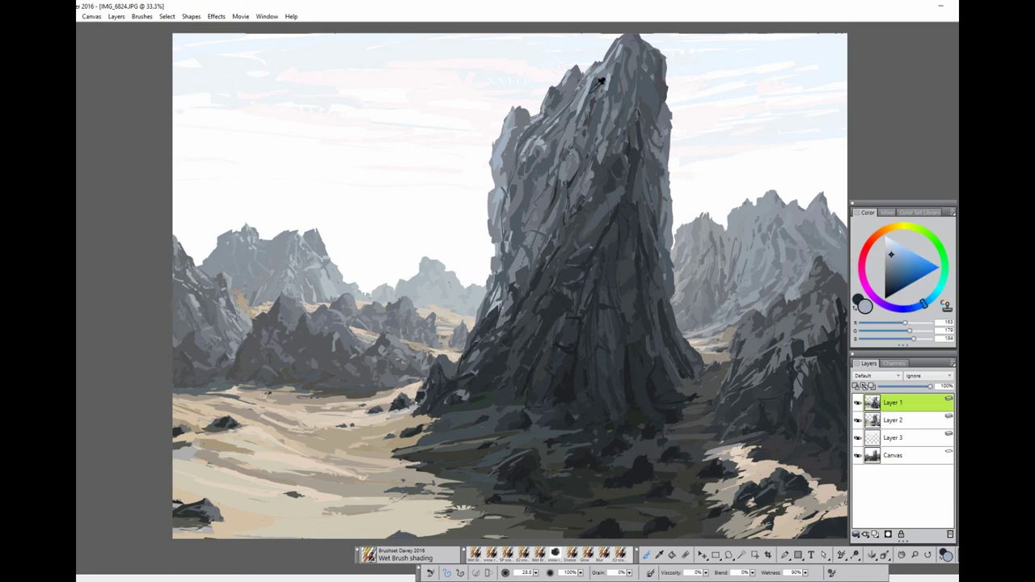
# Highlight the right-hand rock ridge in light grey-blue, then sample darker greys
pyautogui.moveTo(745, 316)
pyautogui.mouseDown()
pyautogui.moveTo(775, 301)
pyautogui.moveTo(783, 322)
pyautogui.moveTo(813, 280)
pyautogui.moveTo(823, 319)
pyautogui.moveTo(775, 352)
pyautogui.moveTo(770, 333)
pyautogui.mouseUp()
pyautogui.keyDown('alt'); pyautogui.click(838, 275); pyautogui.keyUp('alt')
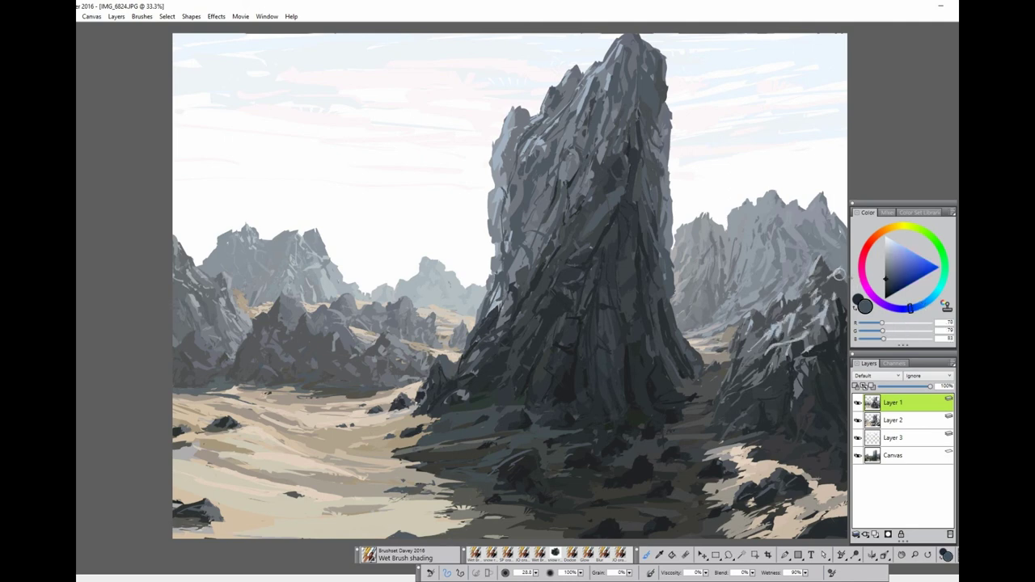
pyautogui.keyDown('alt'); pyautogui.click(844, 277); pyautogui.keyUp('alt')
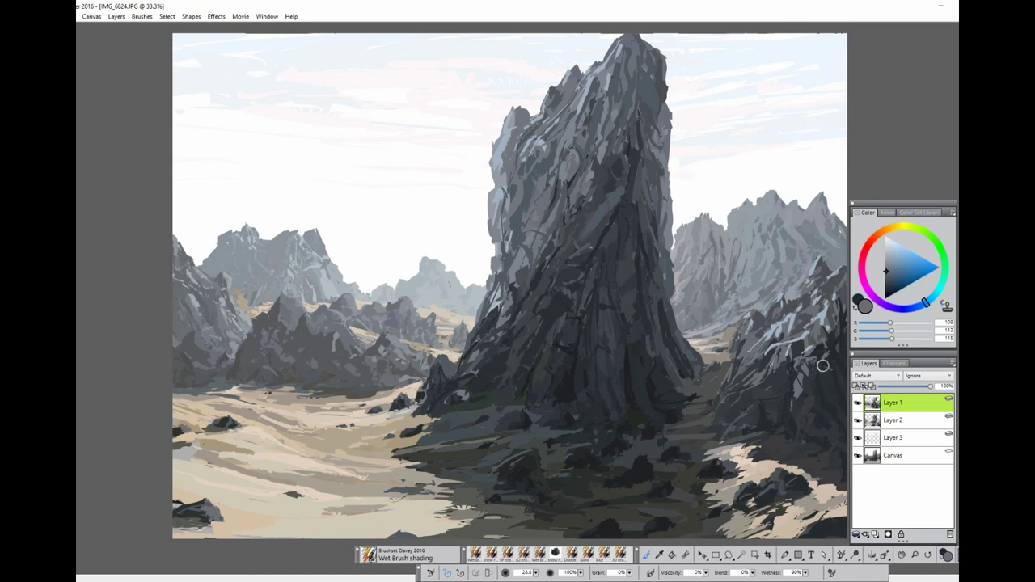
pyautogui.keyDown('alt'); pyautogui.click(732, 361); pyautogui.keyUp('alt')
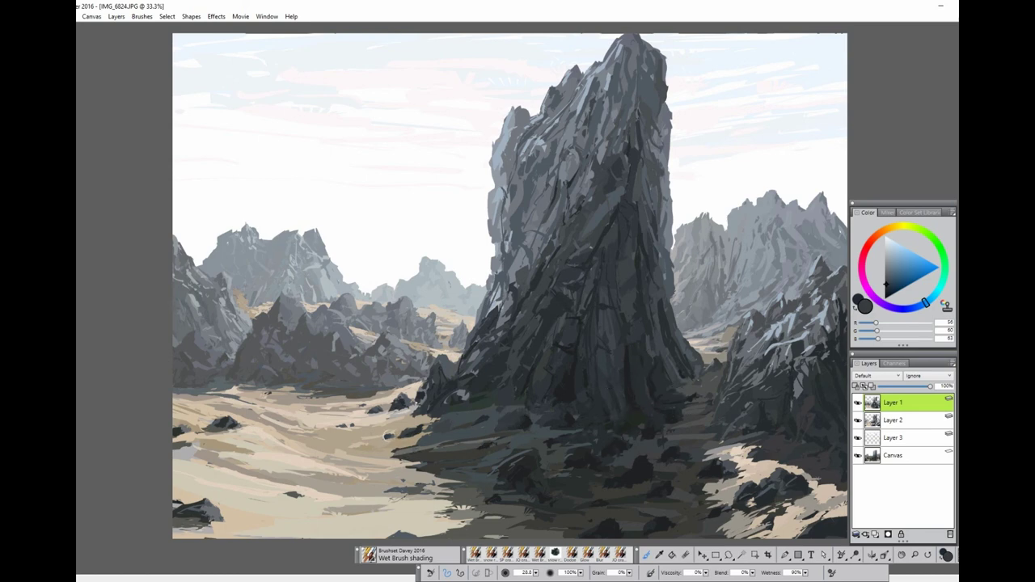
# Lower Layer 3's opacity and hide it so the sky turns plain white
pyautogui.click(894, 438)
pyautogui.moveTo(931, 387); pyautogui.dragTo(921, 387)
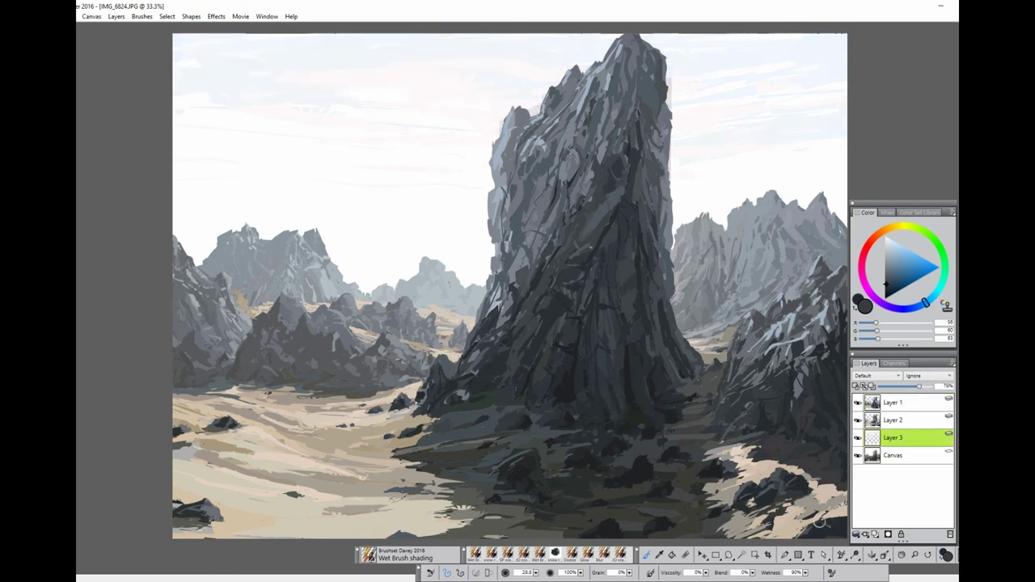
pyautogui.click(894, 456)
# Paint white along the spire's right edge on the Canvas layer
pyautogui.click(858, 437)
pyautogui.keyDown('alt'); pyautogui.click(719, 154); pyautogui.keyUp('alt')
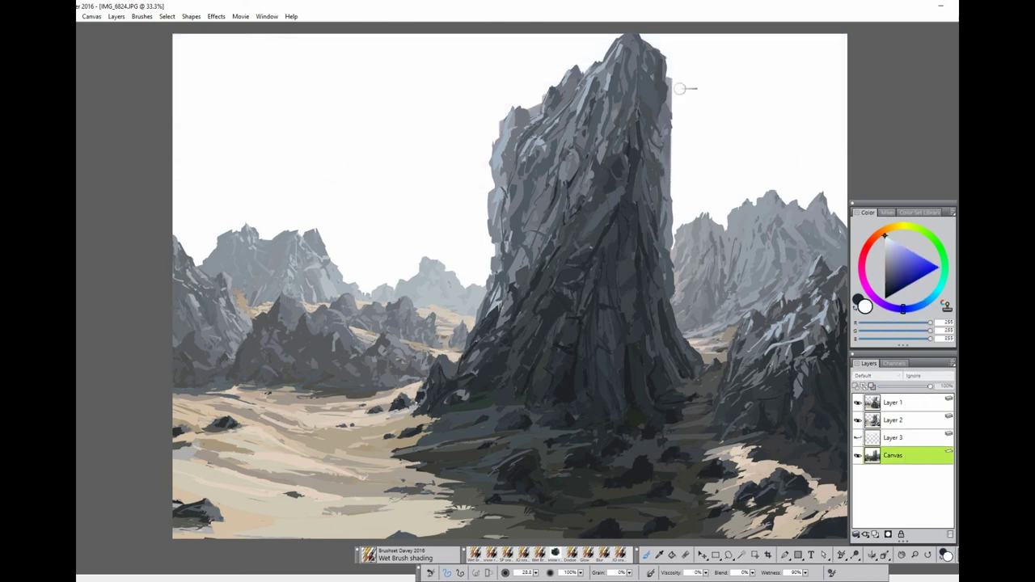
pyautogui.moveTo(672, 137); pyautogui.dragTo(672, 202)
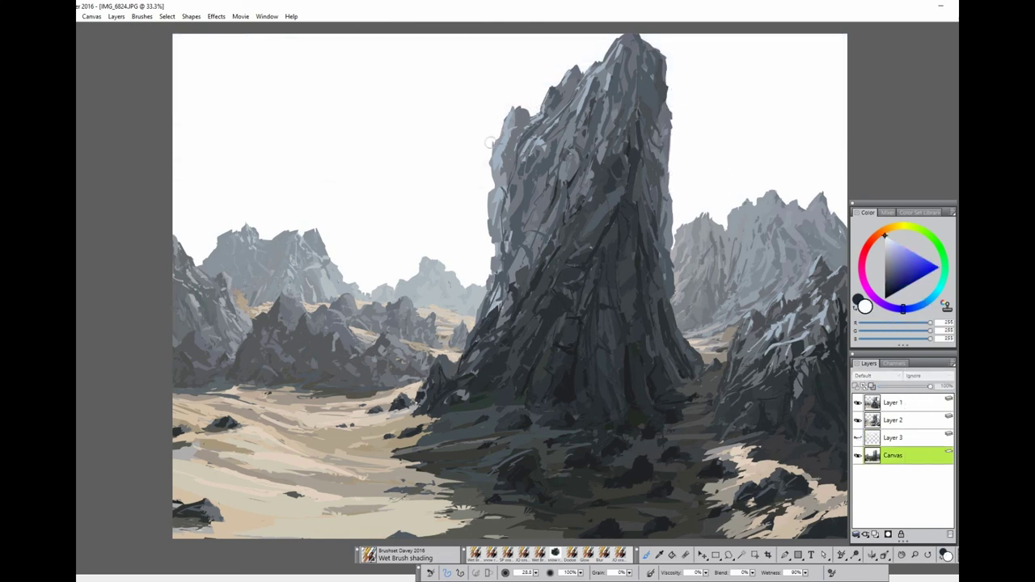